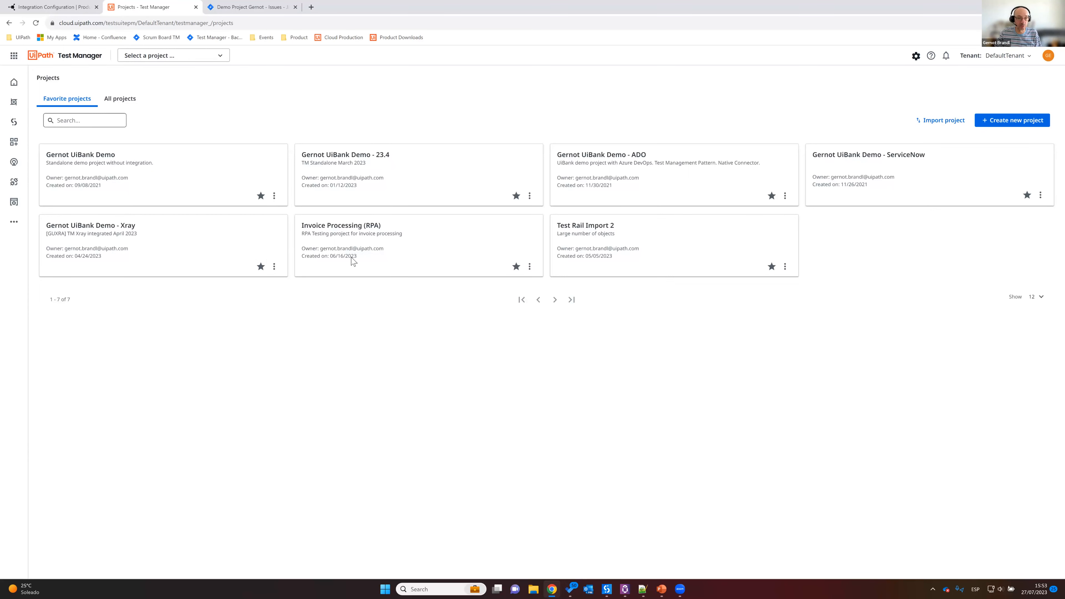
Step: Open the UiBank Demo - 23.4 project dashboard in Test Manager and view the demo project's issue list in Jira
click(393, 167)
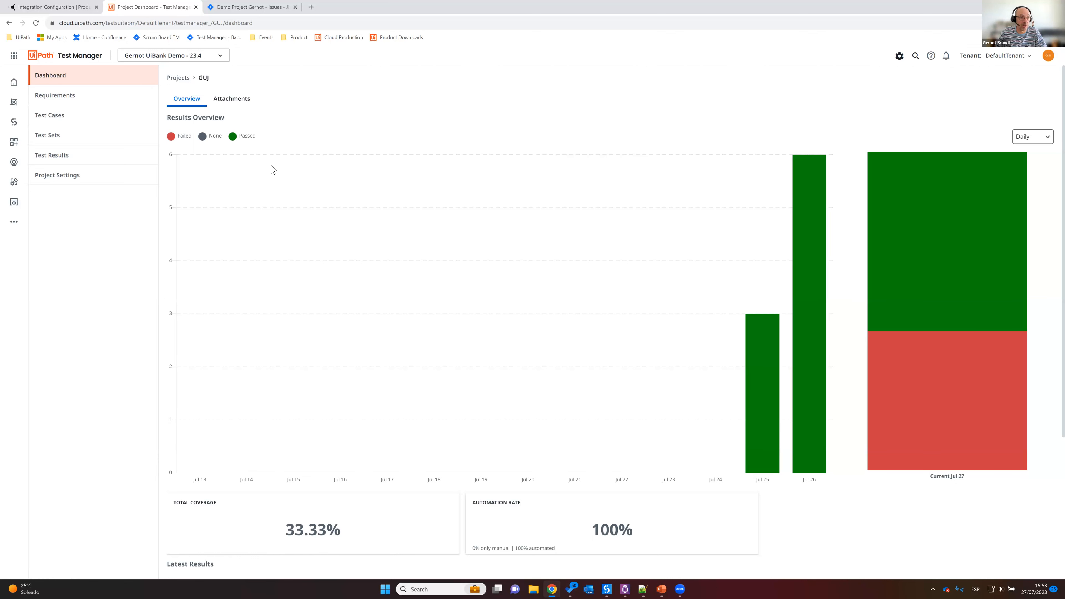
click(239, 8)
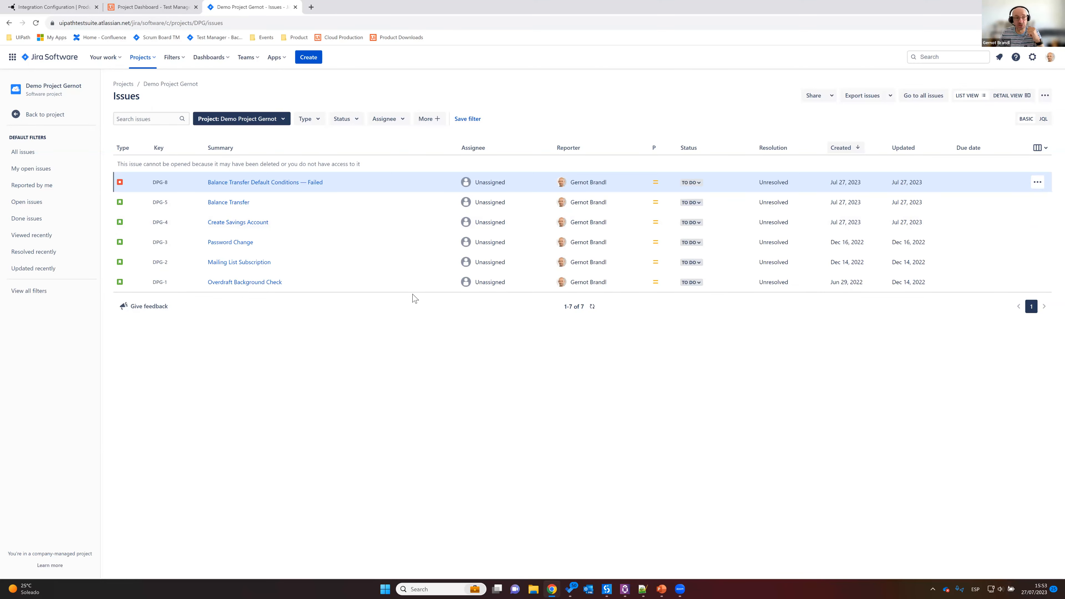
click(177, 8)
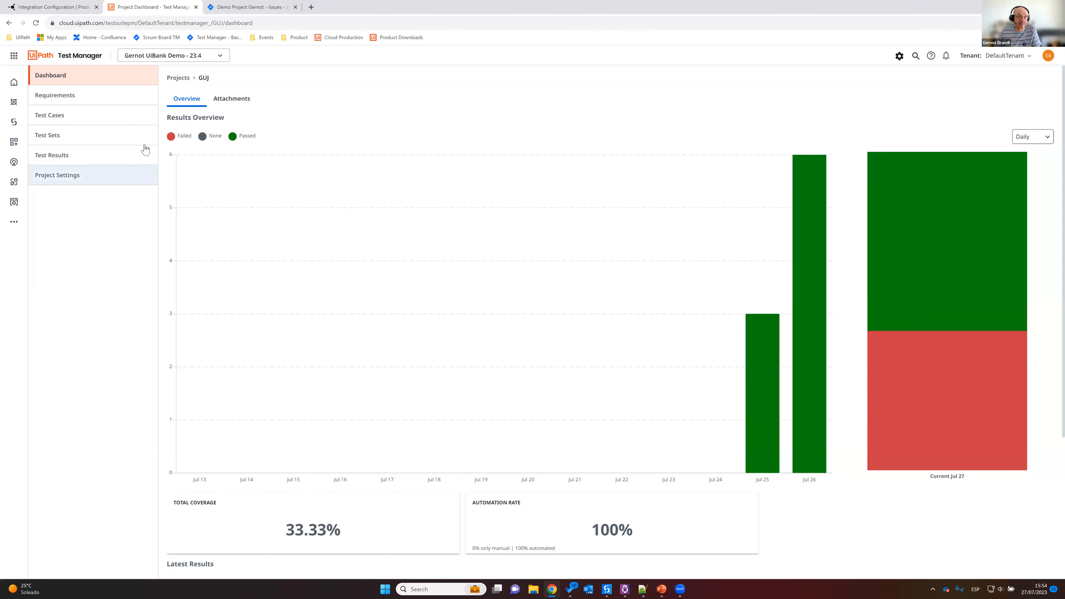
Step: Switch to Planview Hub, open the Requirement model, and review its field definitions
key(ctrl+shift+Tab)
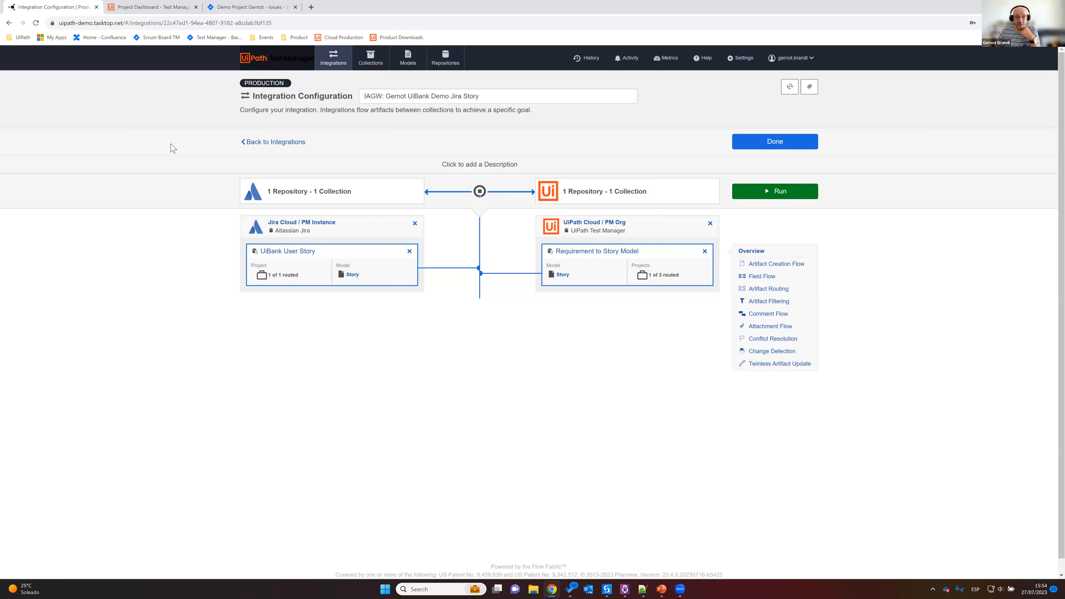
click(408, 60)
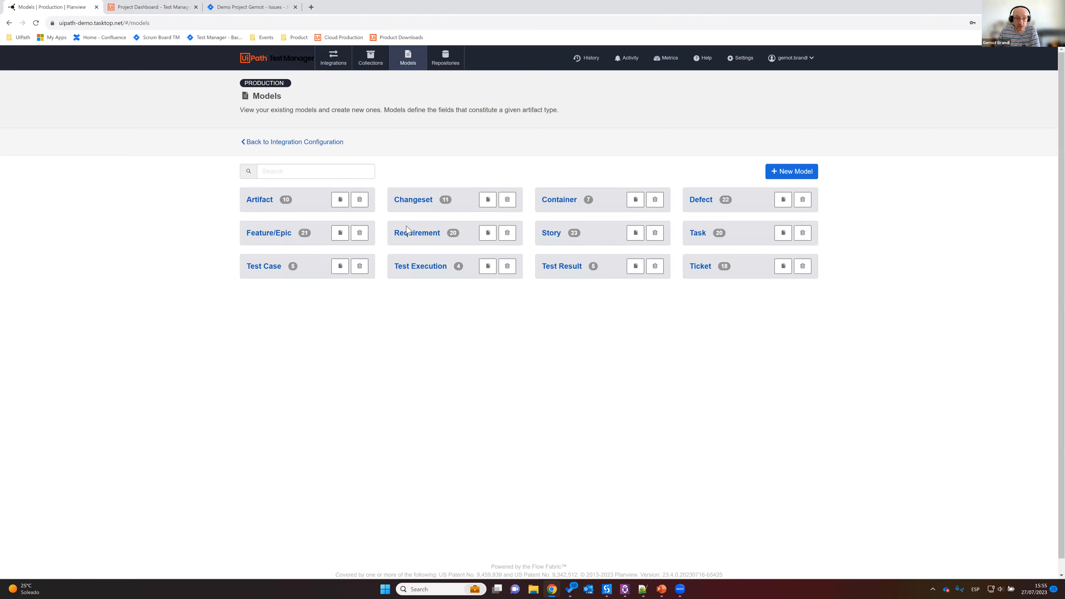
click(426, 238)
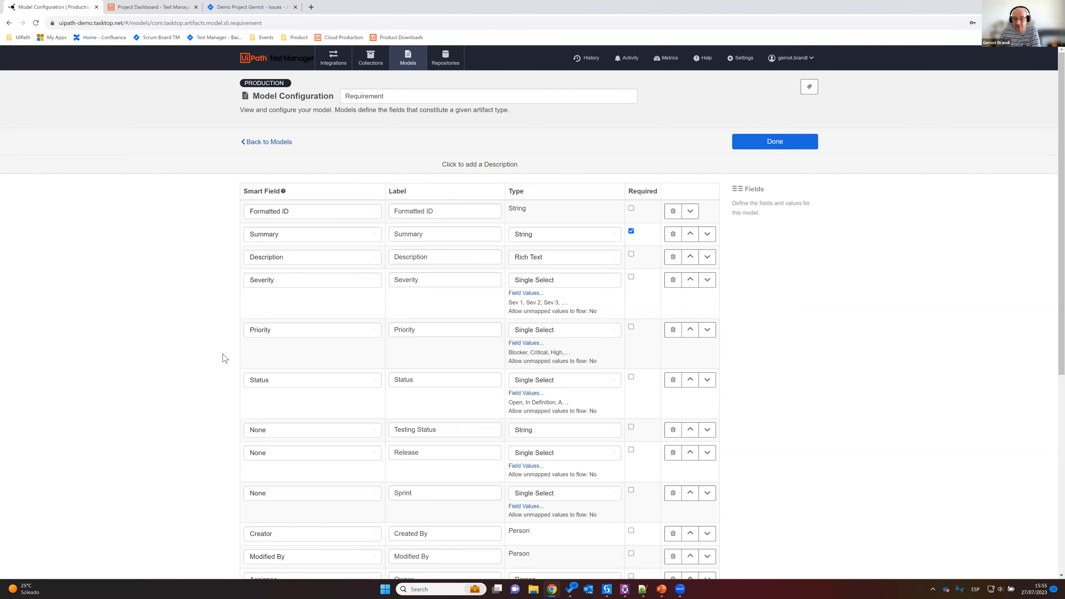
scroll(226, 359, down, 2)
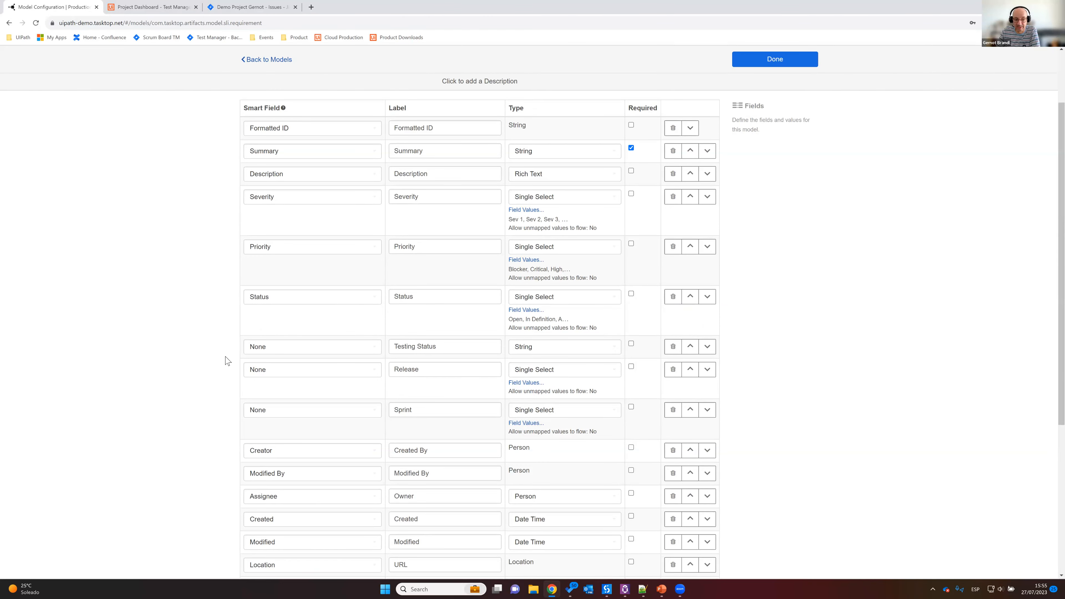
scroll(226, 362, down, 5)
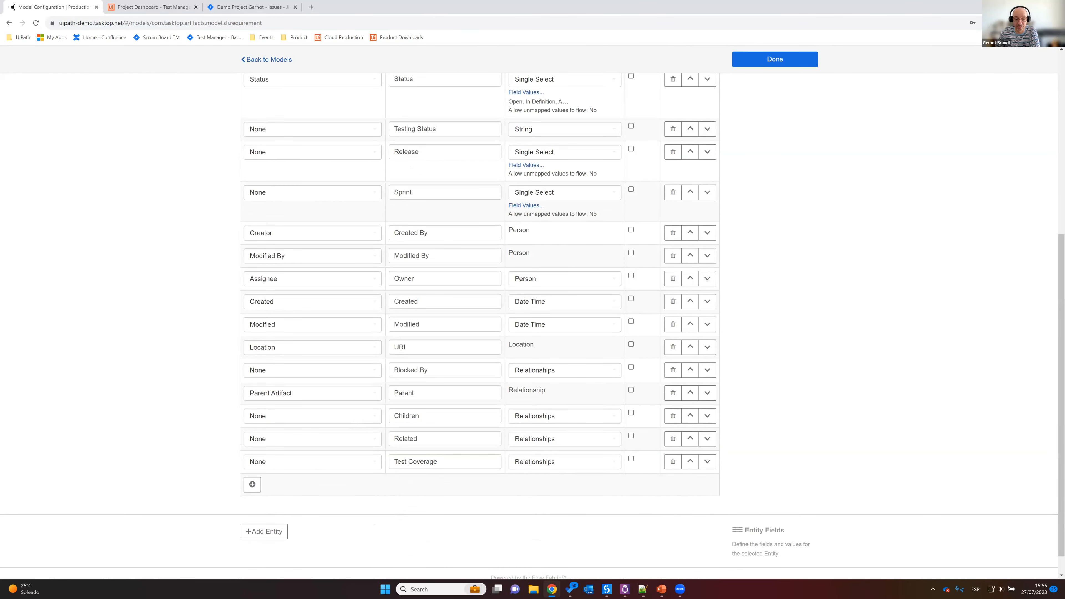
click(252, 461)
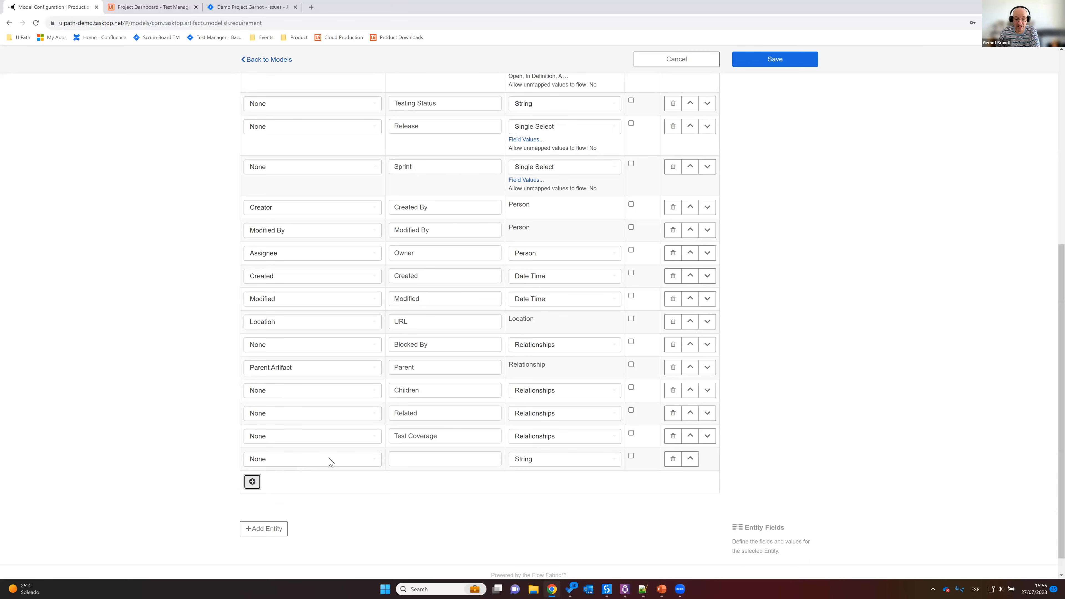
click(329, 461)
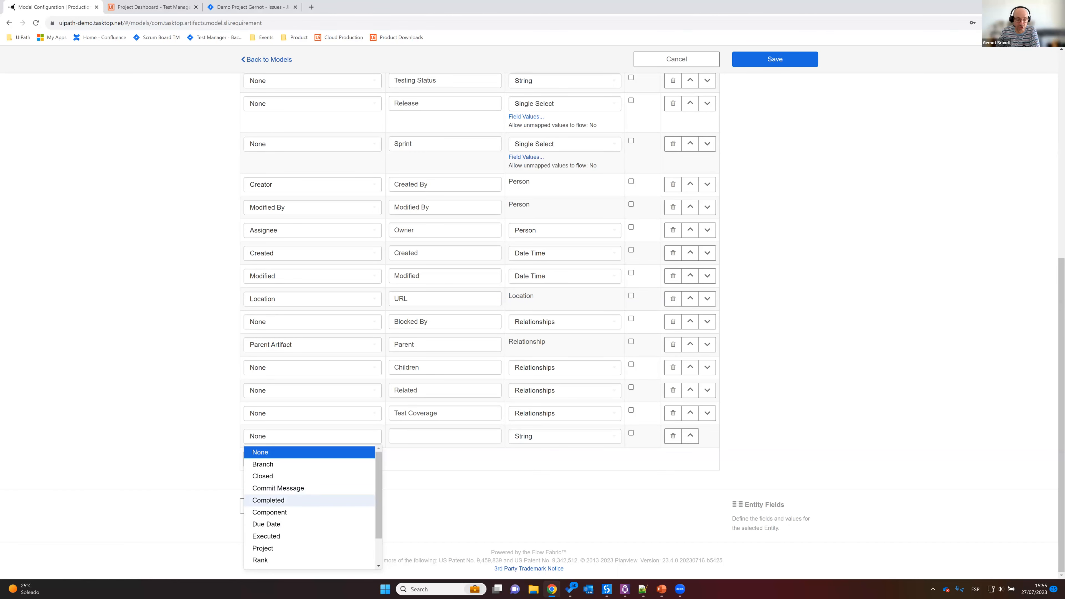
click(735, 361)
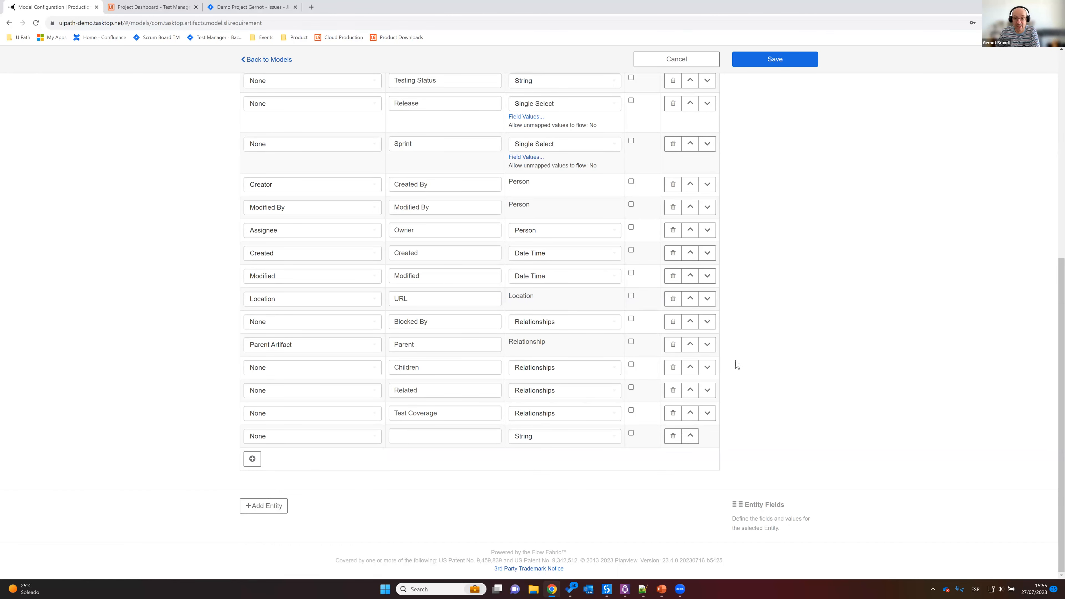
scroll(738, 371, up, 1)
scroll(744, 392, up, 8)
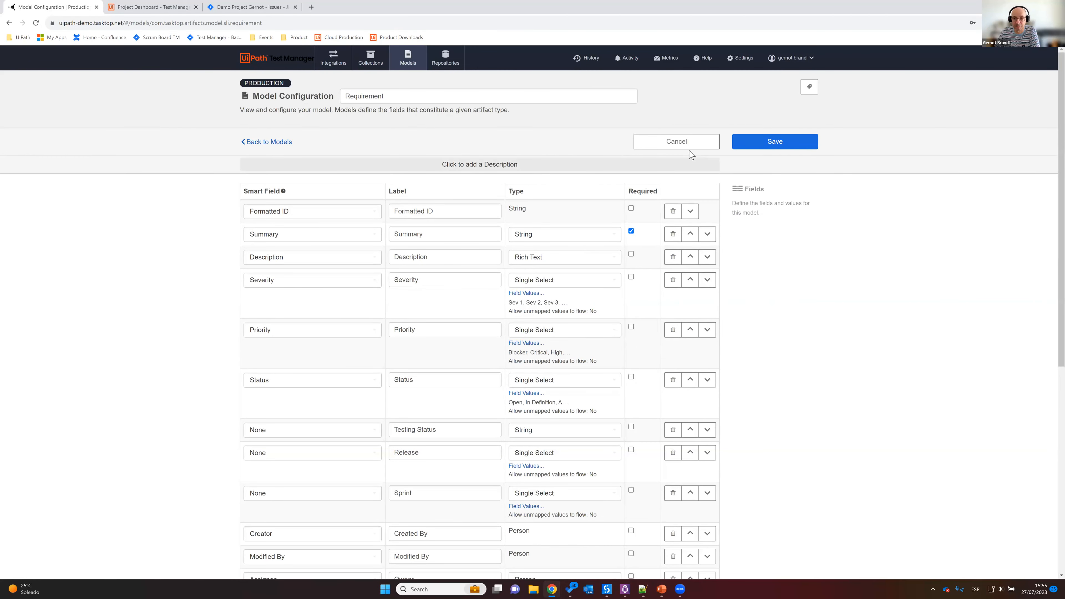
Step: View the field values configured for the Requirement model's Priority field and close them without changes
scroll(744, 219, down, 3)
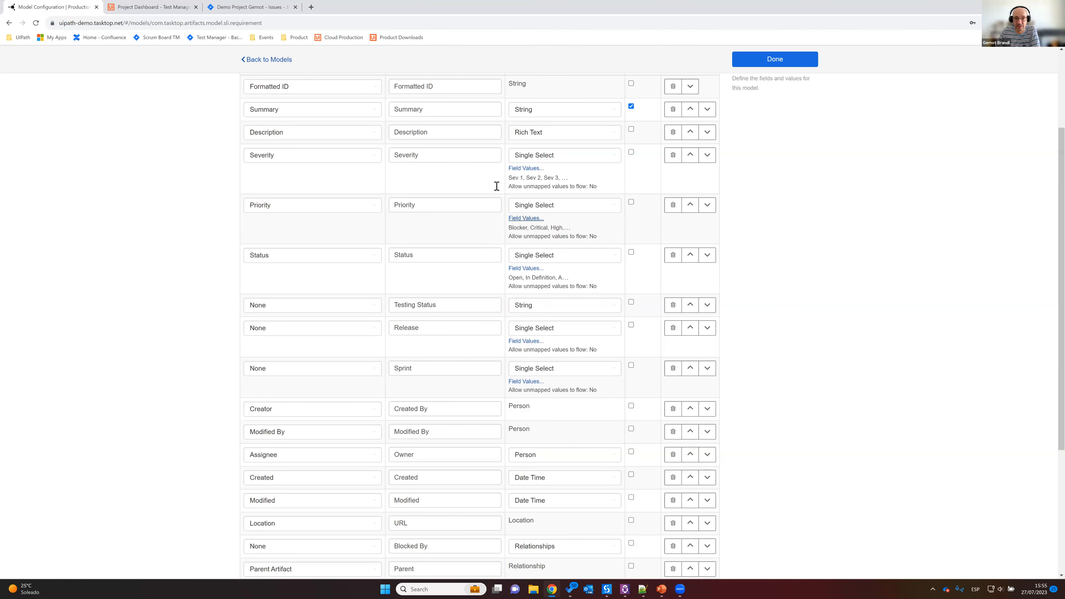
click(526, 218)
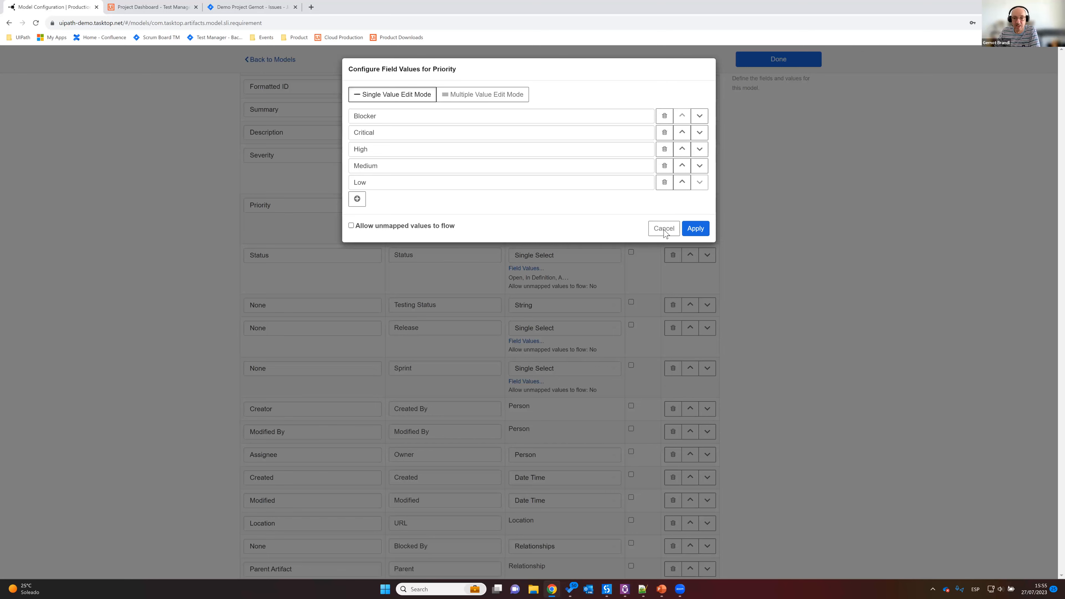
click(478, 242)
Step: Examine the Requirement model's smart fields, labels and types, and return to the list of models
scroll(344, 238, up, 2)
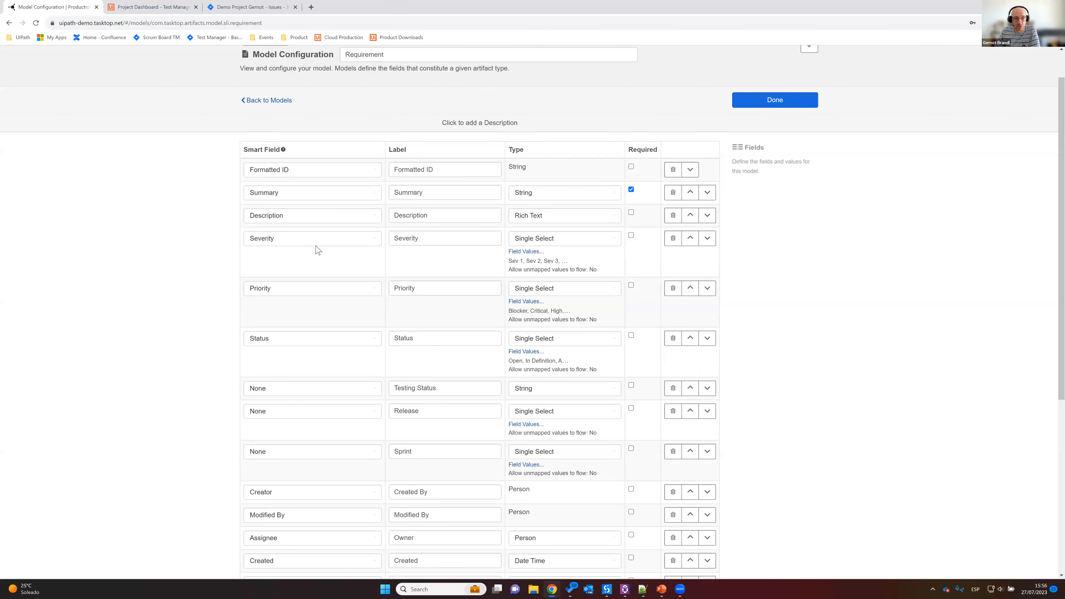
scroll(310, 283, up, 1)
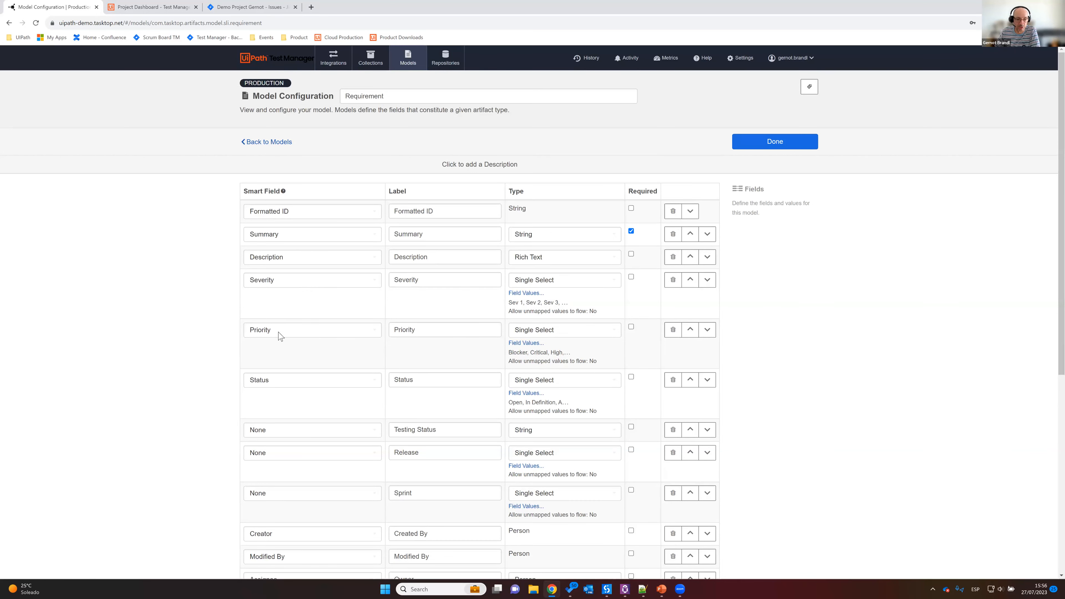
scroll(285, 340, down, 1)
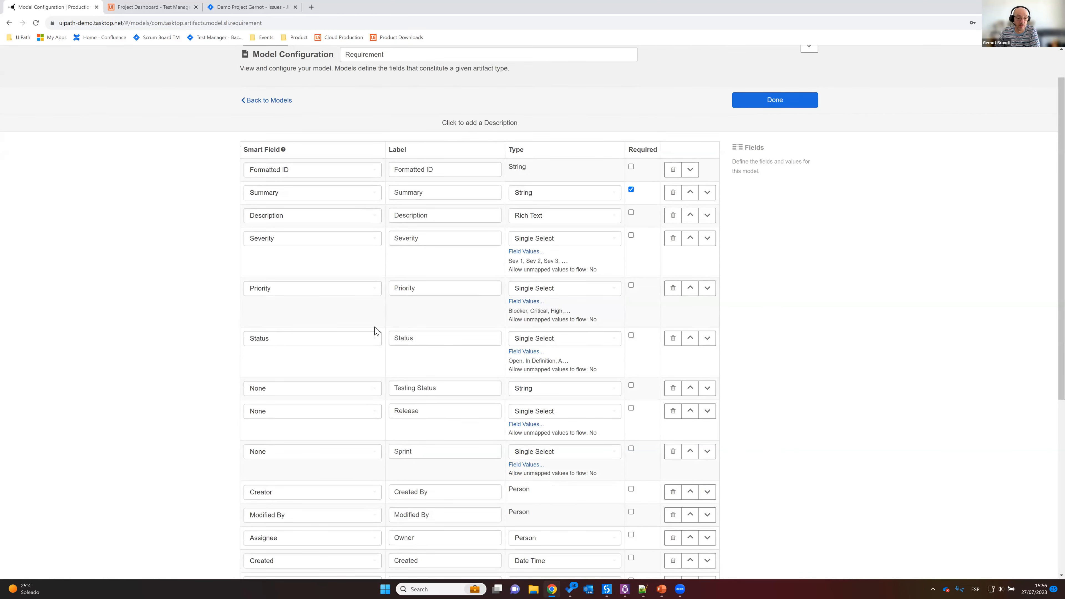
scroll(369, 330, down, 7)
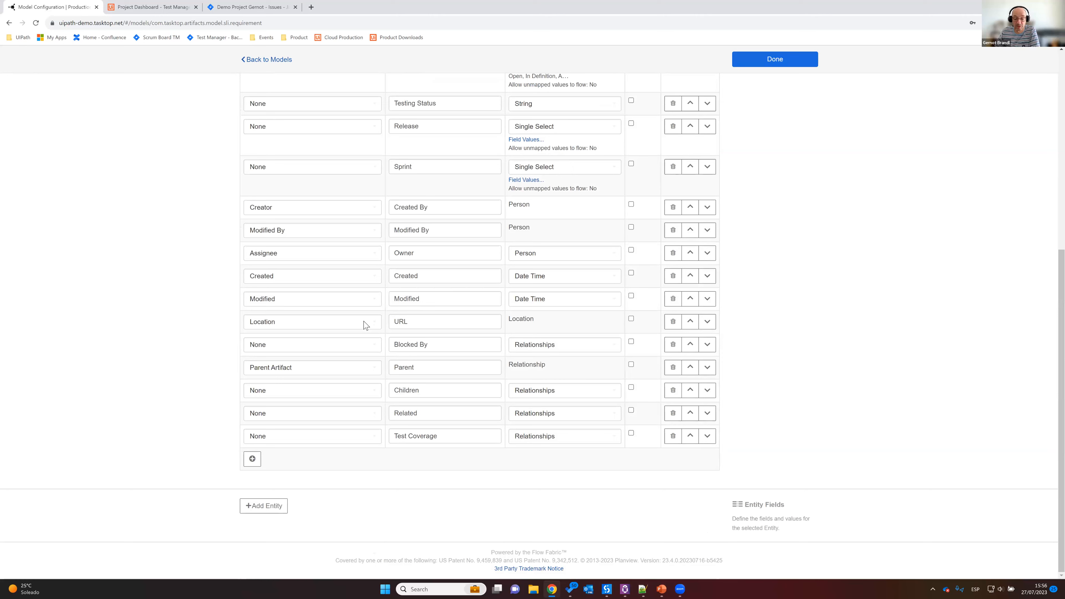
scroll(364, 325, up, 3)
scroll(363, 323, up, 4)
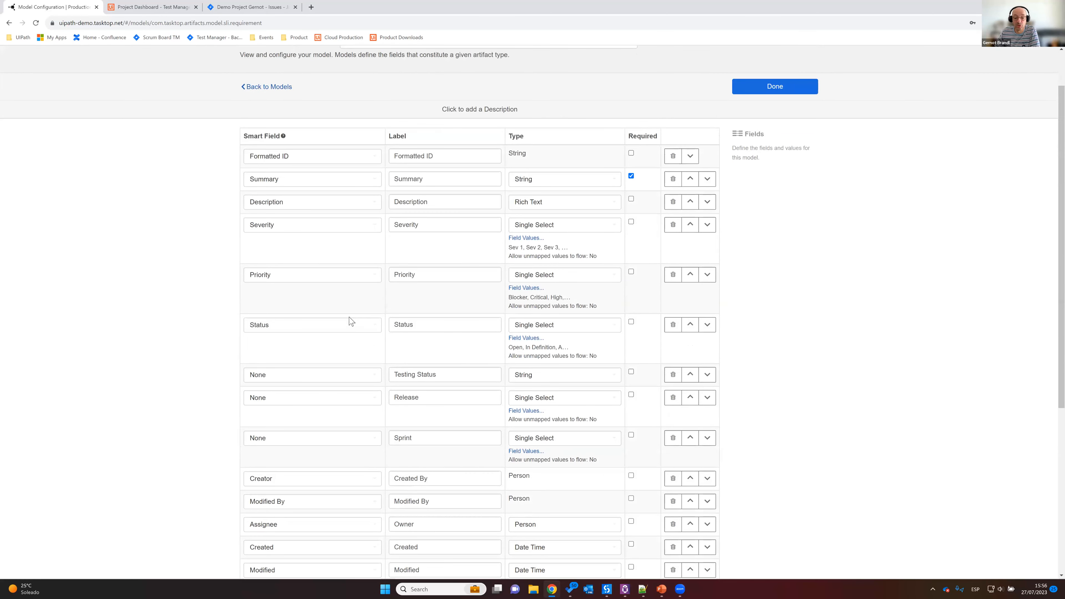
scroll(352, 323, down, 6)
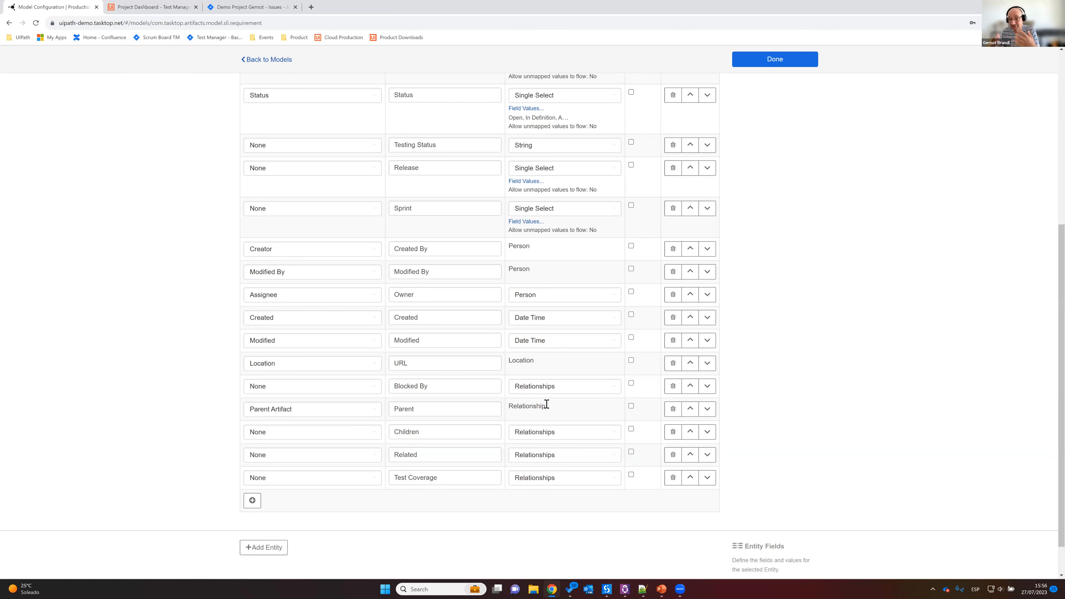
scroll(630, 327, up, 4)
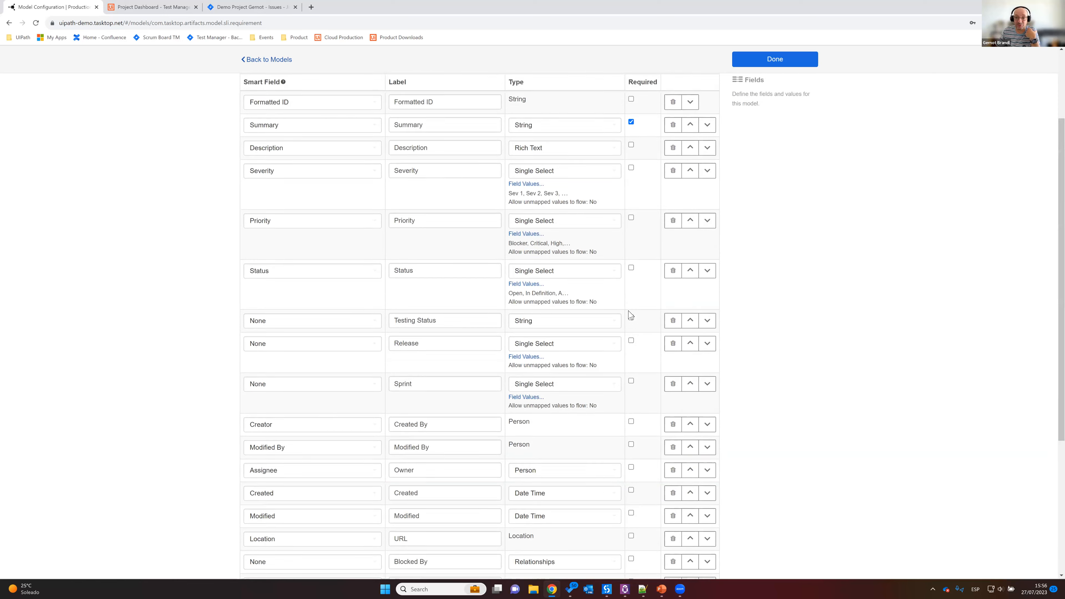
scroll(775, 147, up, 3)
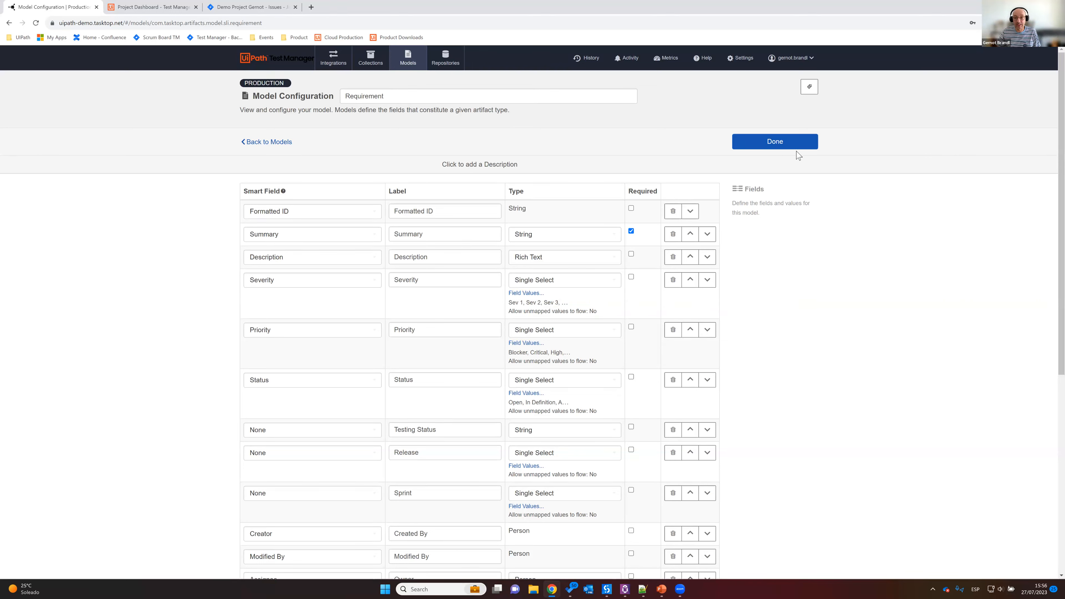
click(779, 146)
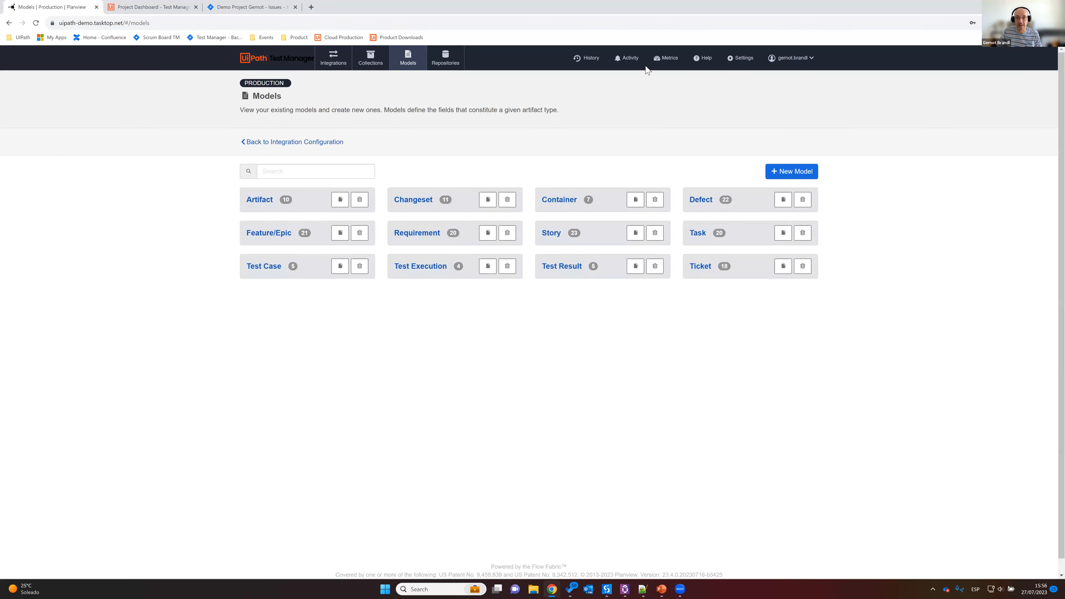
Step: Open the UiBank User Story collection of the Jira Cloud / PM Instance repository and view its field mapping
click(370, 61)
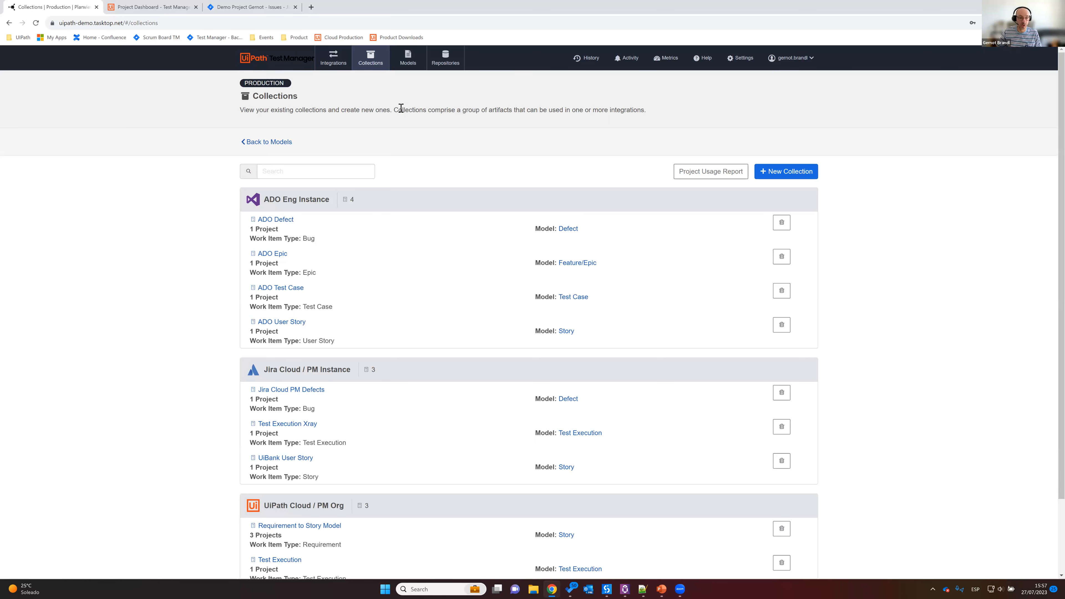
scroll(497, 338, down, 2)
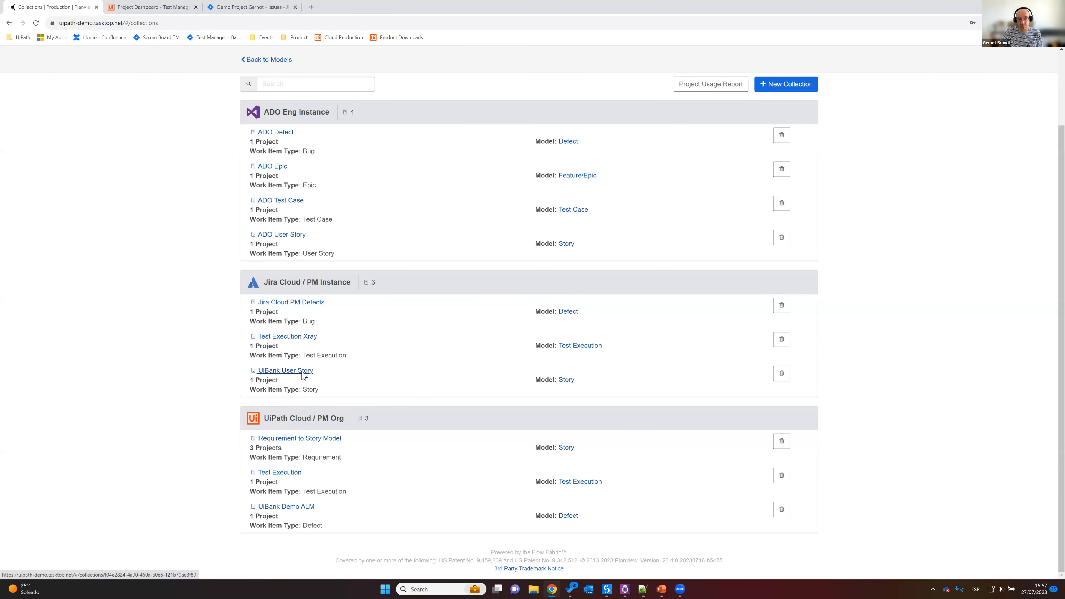
click(304, 373)
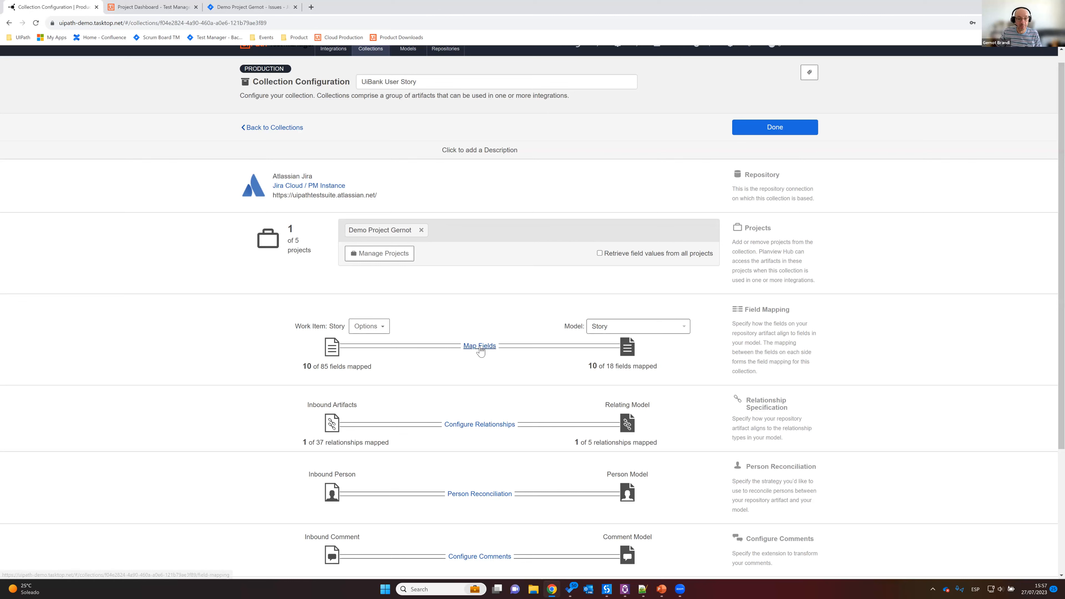
scroll(477, 354, down, 2)
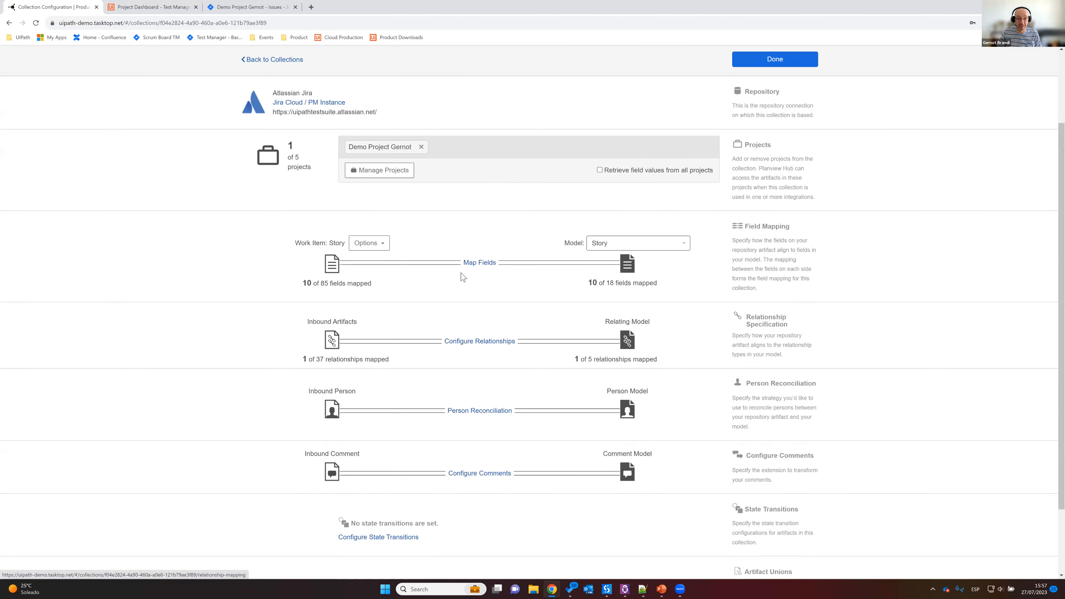
click(483, 264)
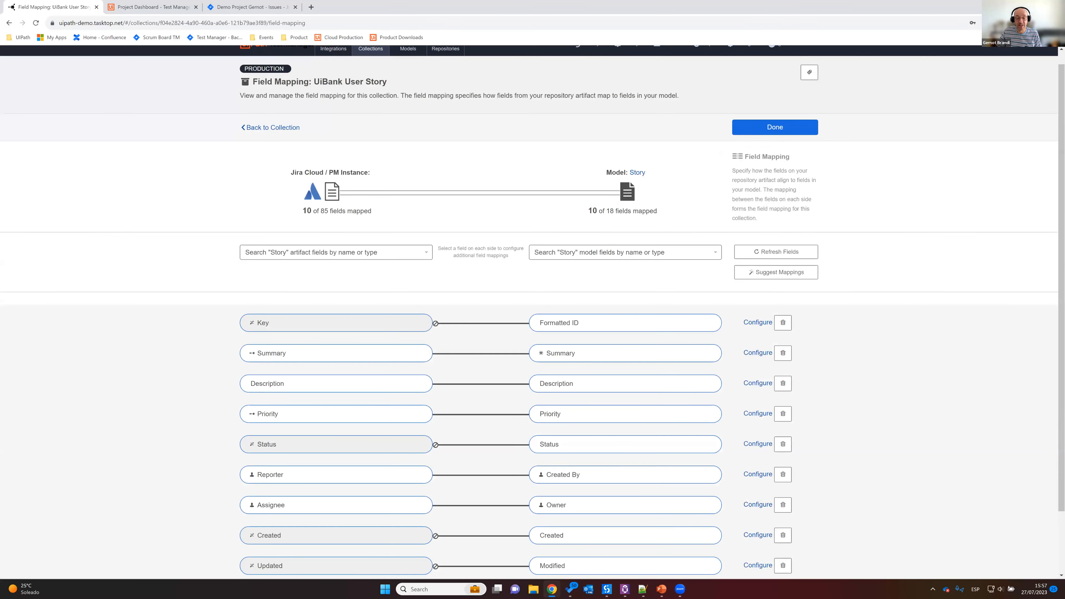
scroll(528, 377, down, 2)
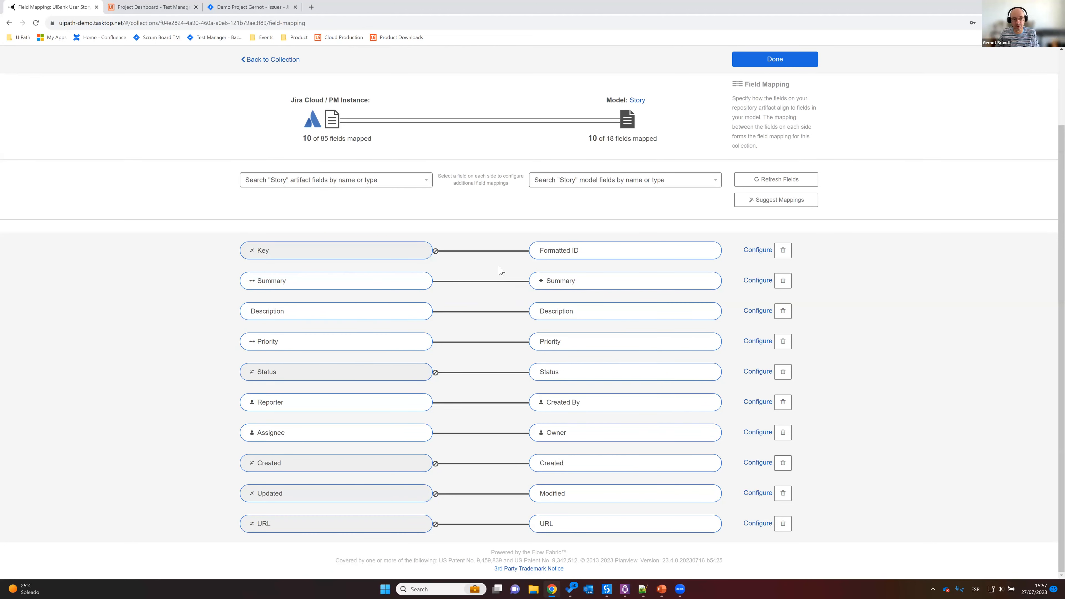
Step: Examine how the Jira Summary field is mapped to the Summary field of the Story model
drag(266, 281, 277, 280)
drag(552, 280, 575, 280)
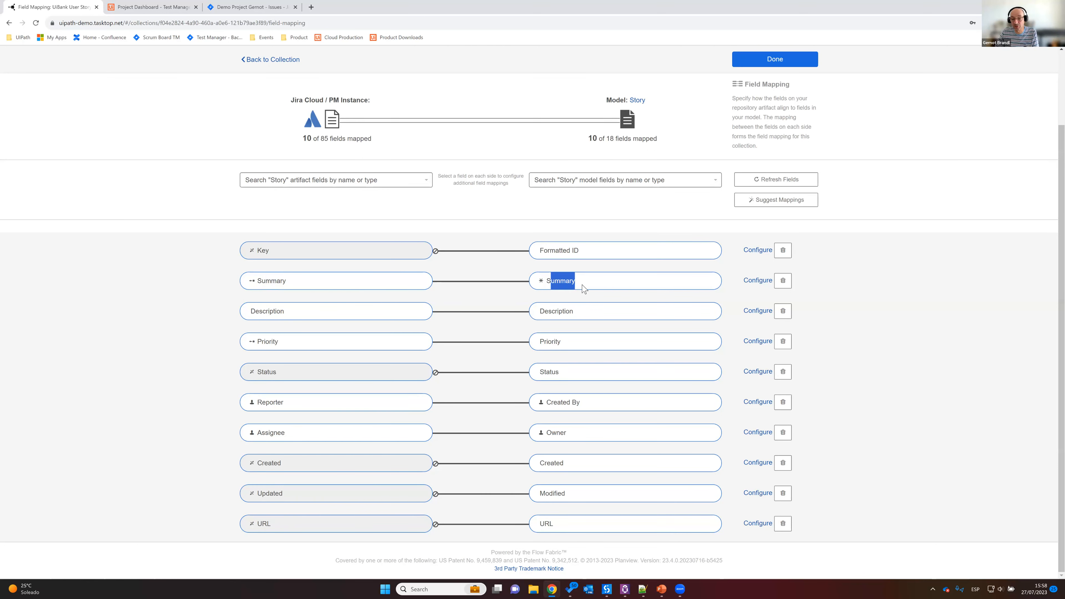
drag(261, 281, 276, 281)
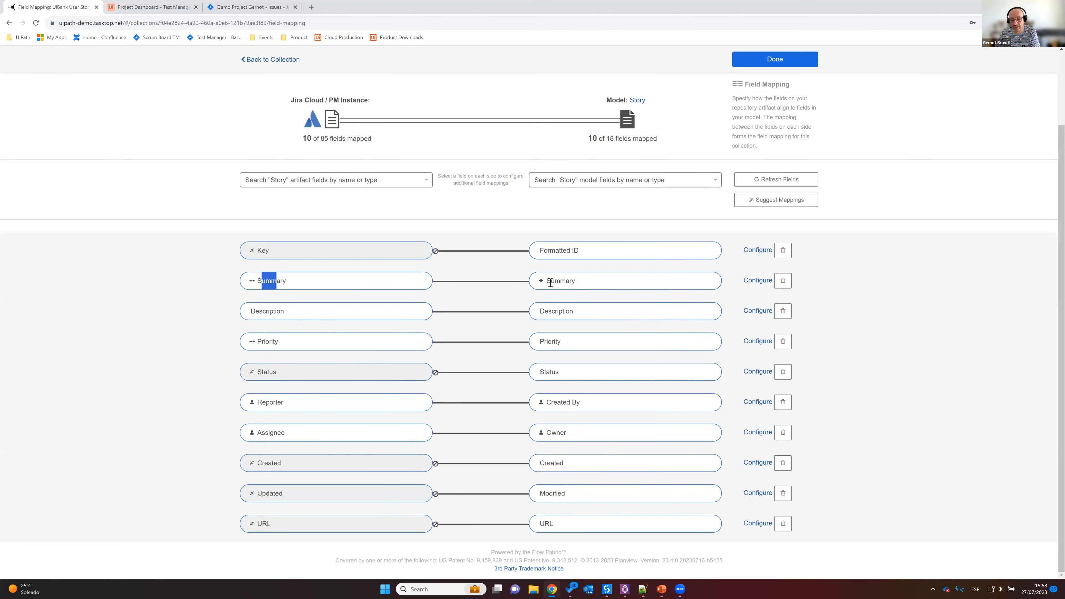
click(540, 284)
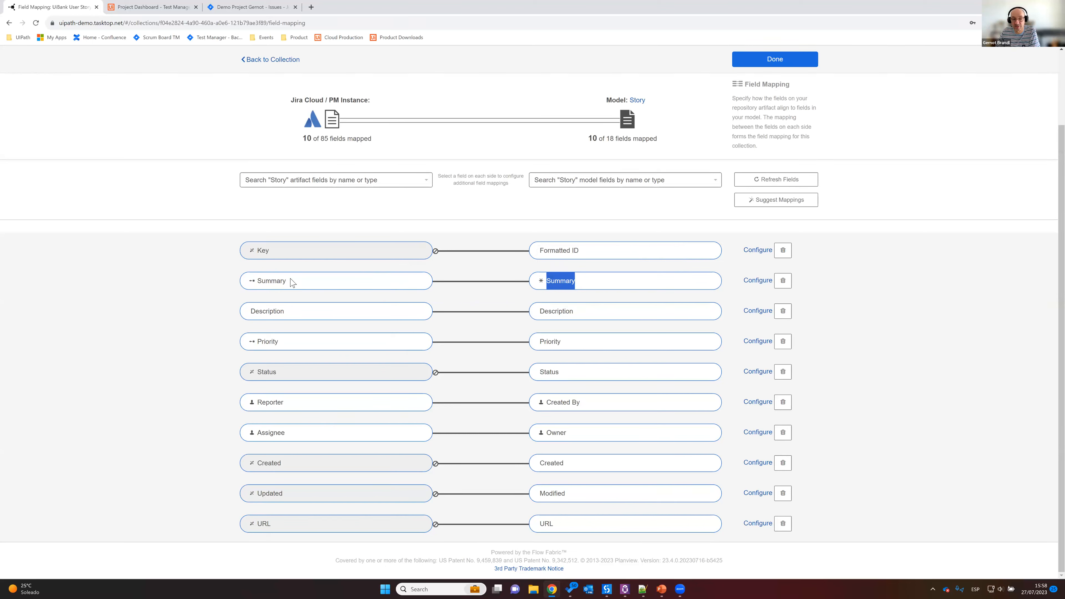
click(251, 290)
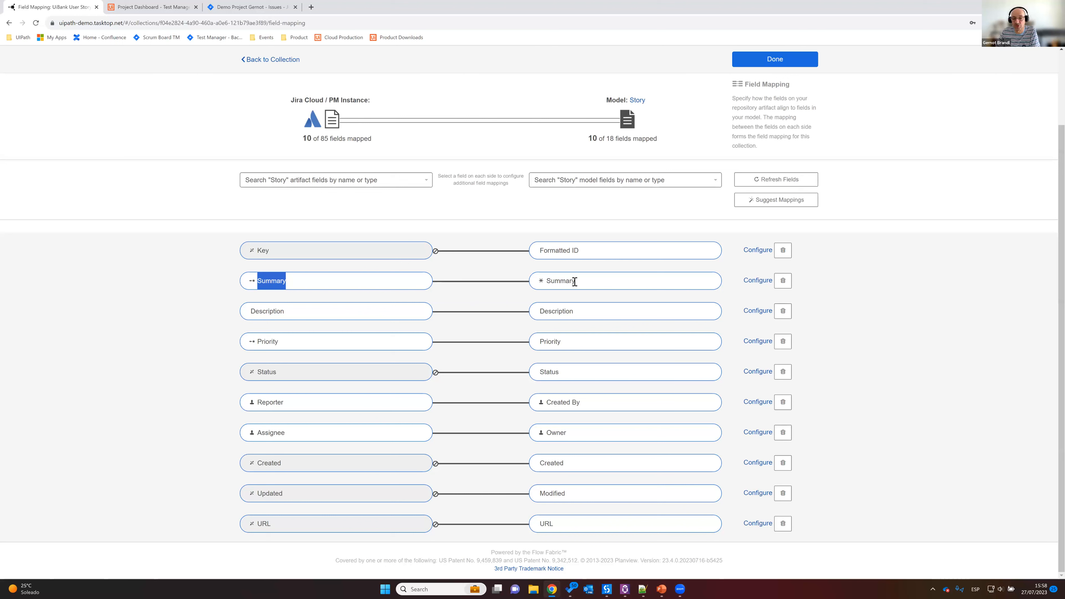
drag(547, 285, 565, 284)
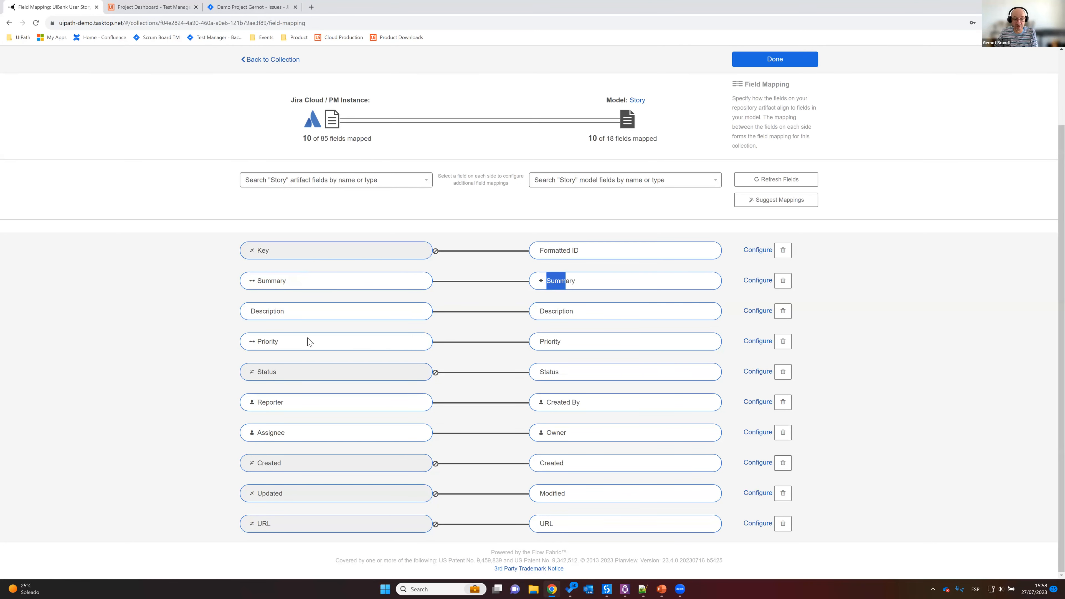
Step: Examine the Priority value mapping of the UiBank User Story collection, then review the collection's remaining field mappings
click(756, 344)
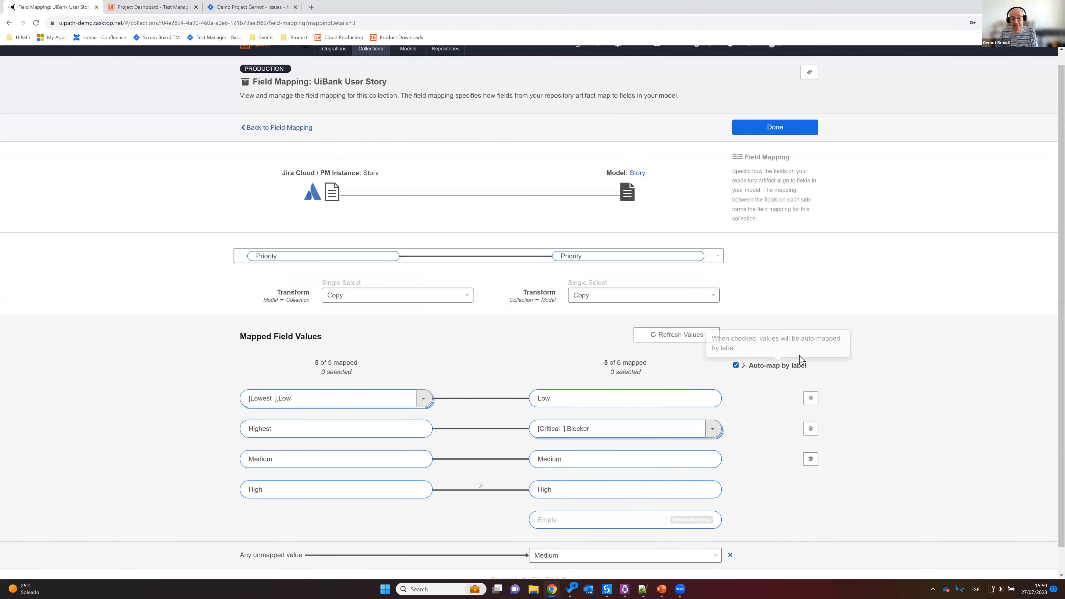
scroll(790, 367, down, 1)
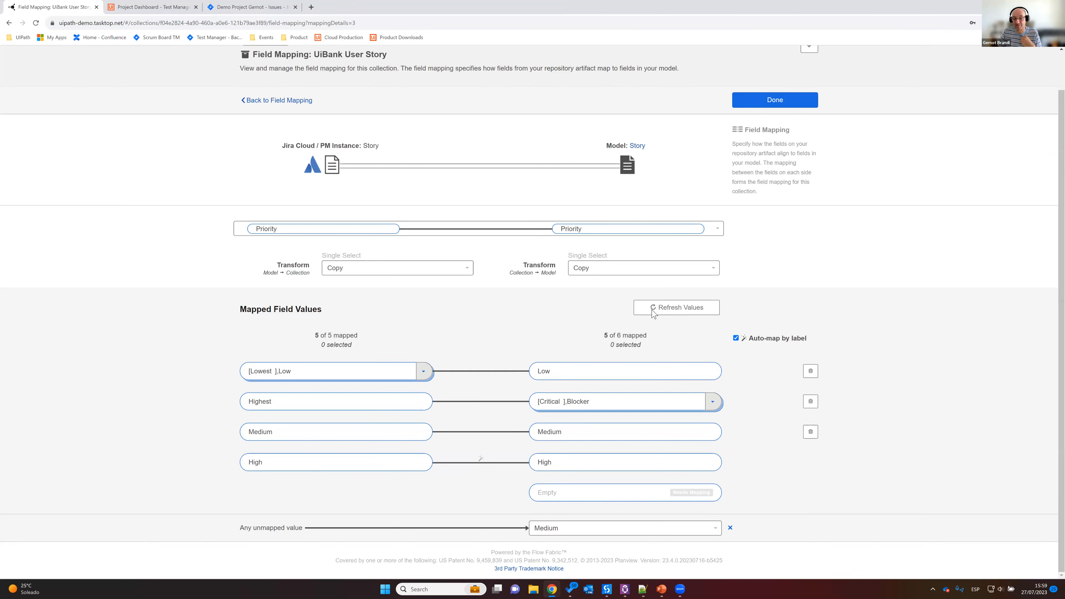
click(775, 101)
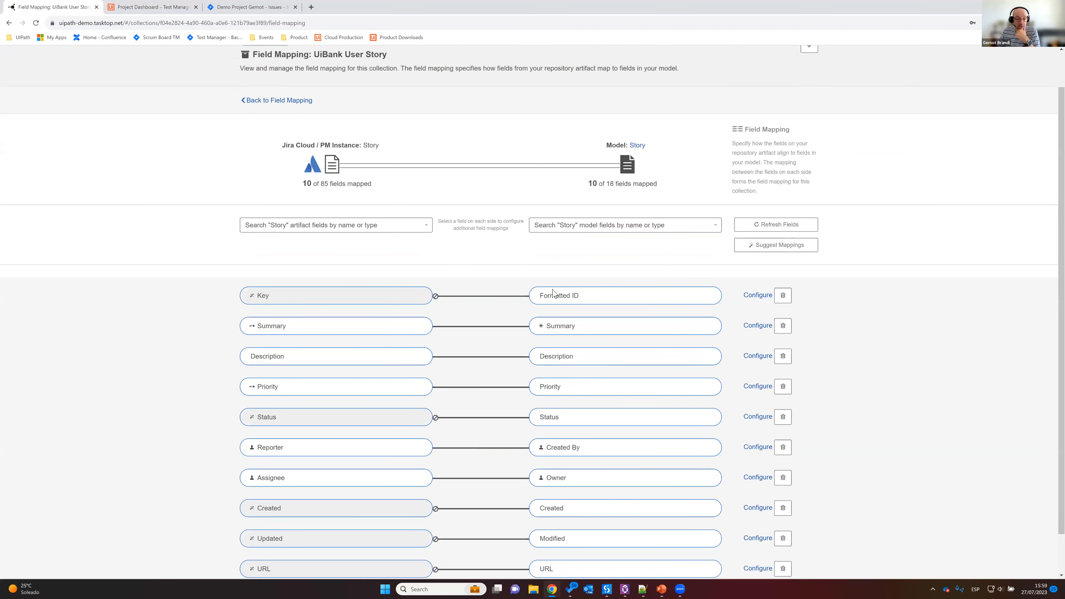
scroll(327, 368, down, 2)
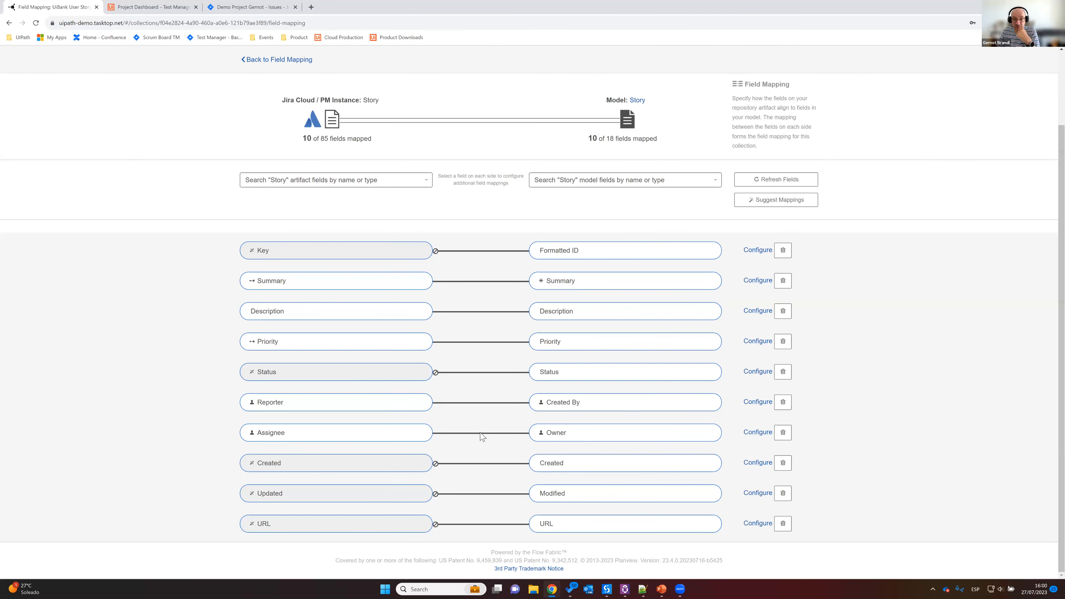
scroll(482, 435, up, 3)
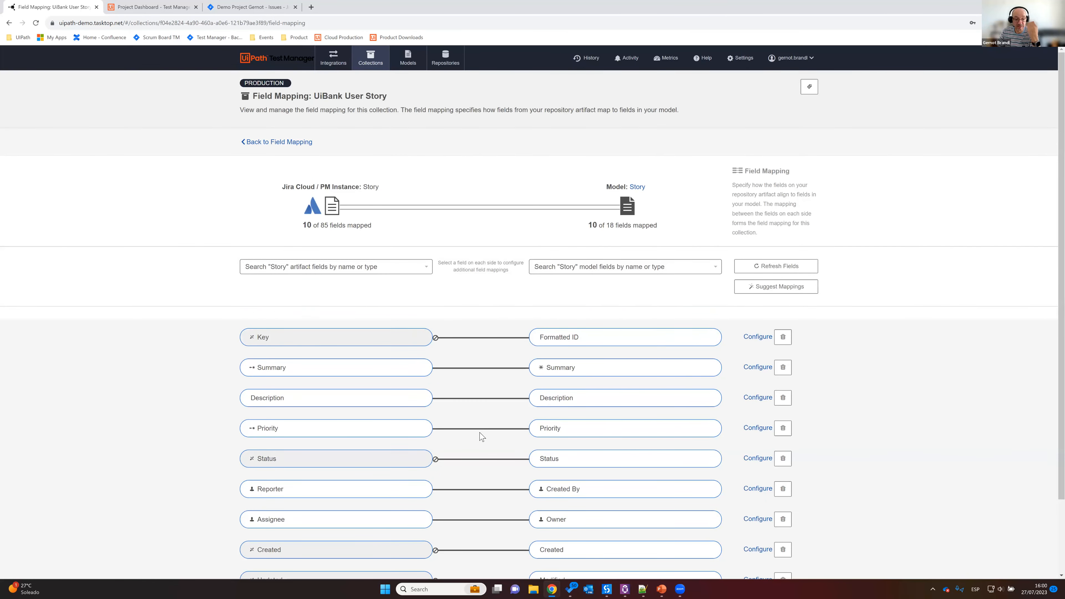
scroll(482, 435, down, 1)
scroll(584, 391, down, 1)
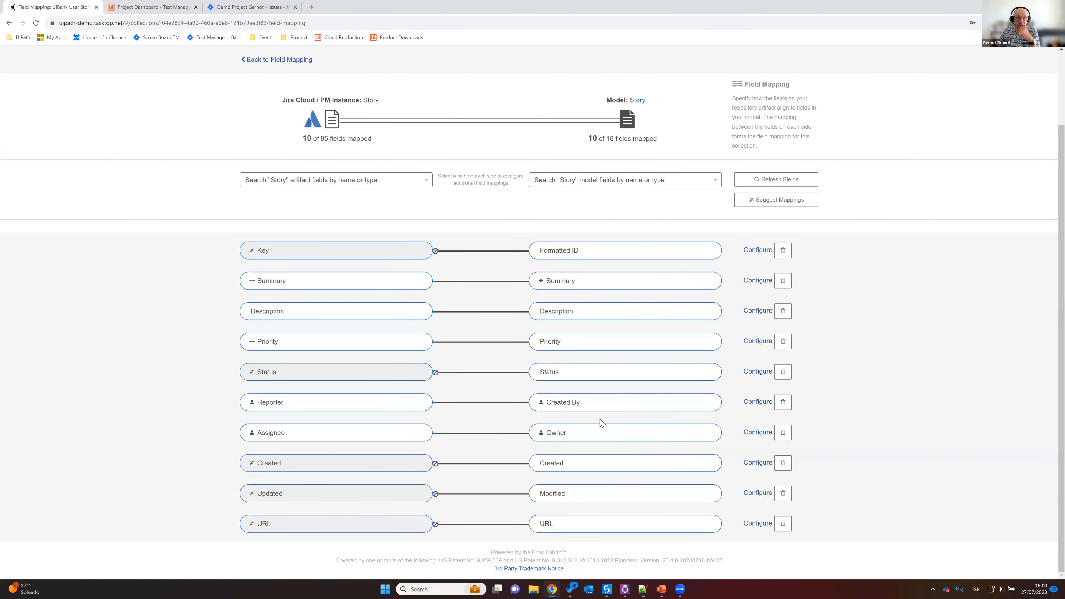
scroll(603, 423, up, 3)
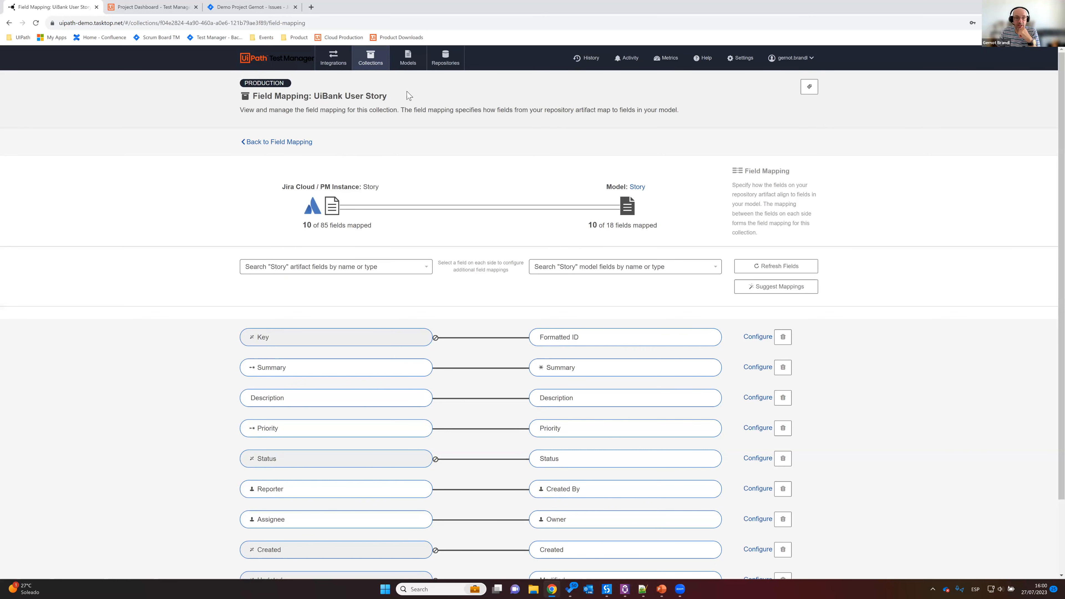
Step: View the field mapping of the Requirement to Story Model collection in UiPath Cloud / PM Org and close it
click(367, 63)
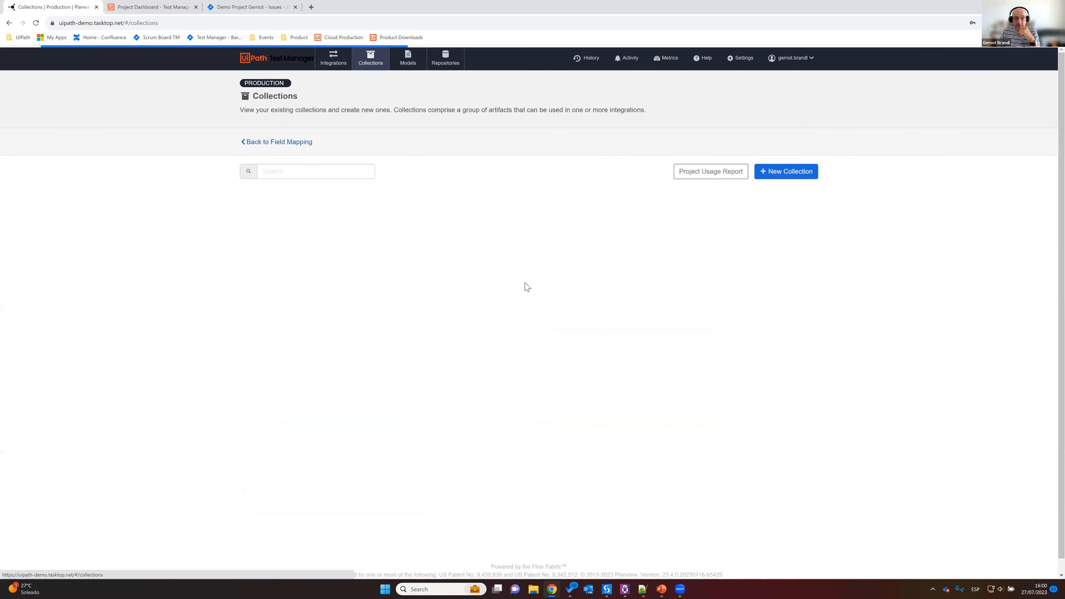
scroll(487, 309, down, 2)
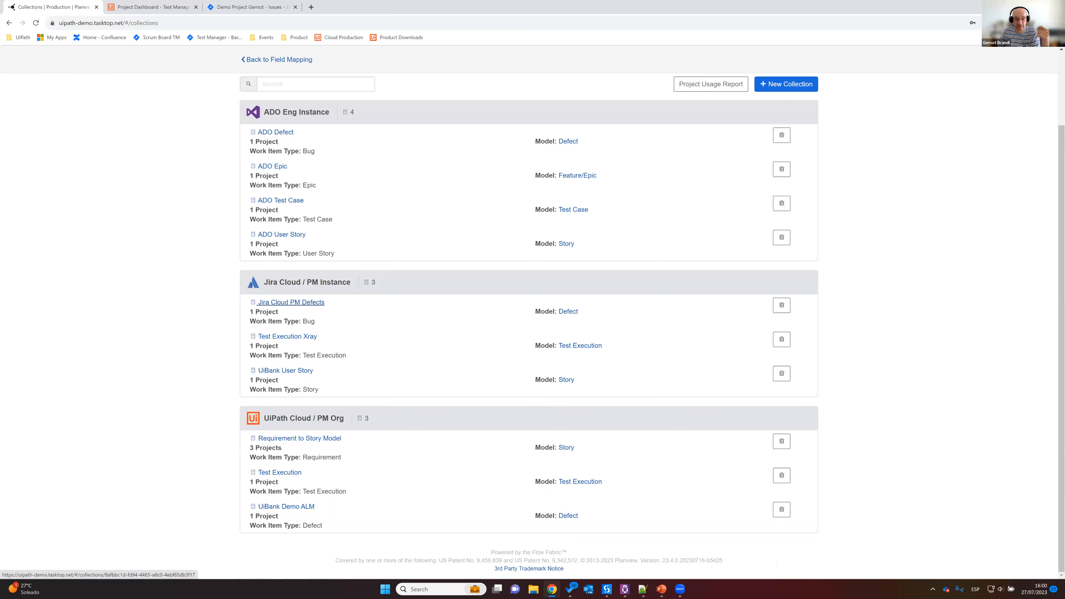
click(309, 440)
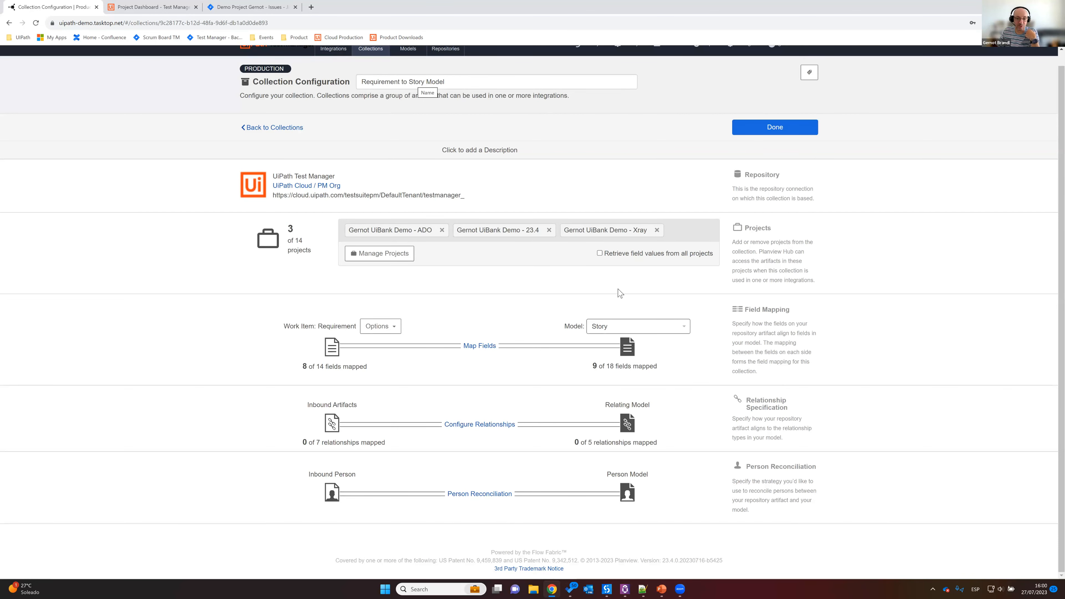
click(478, 347)
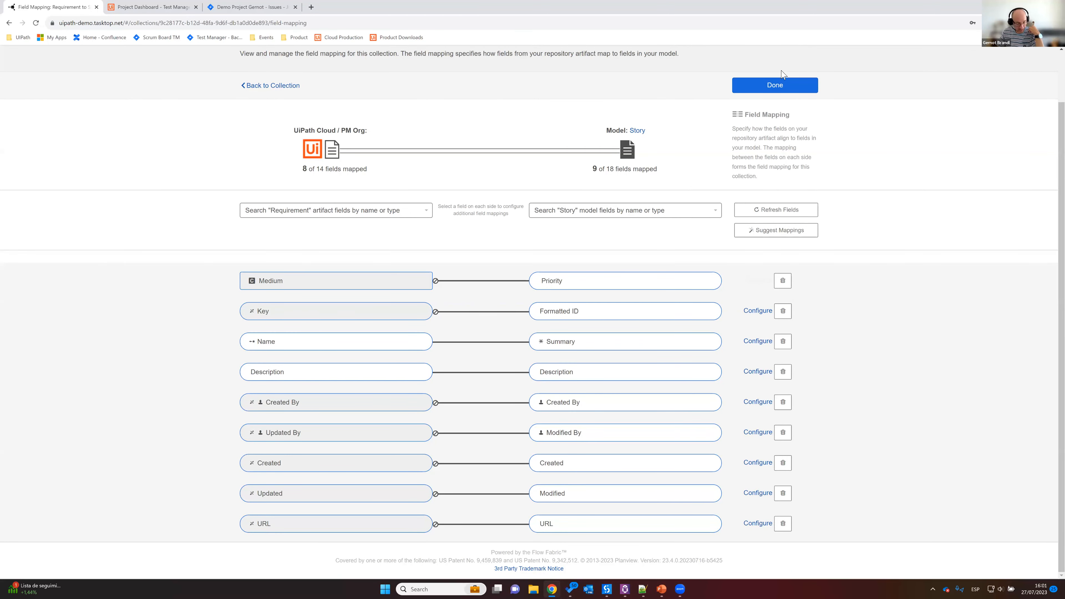
click(774, 86)
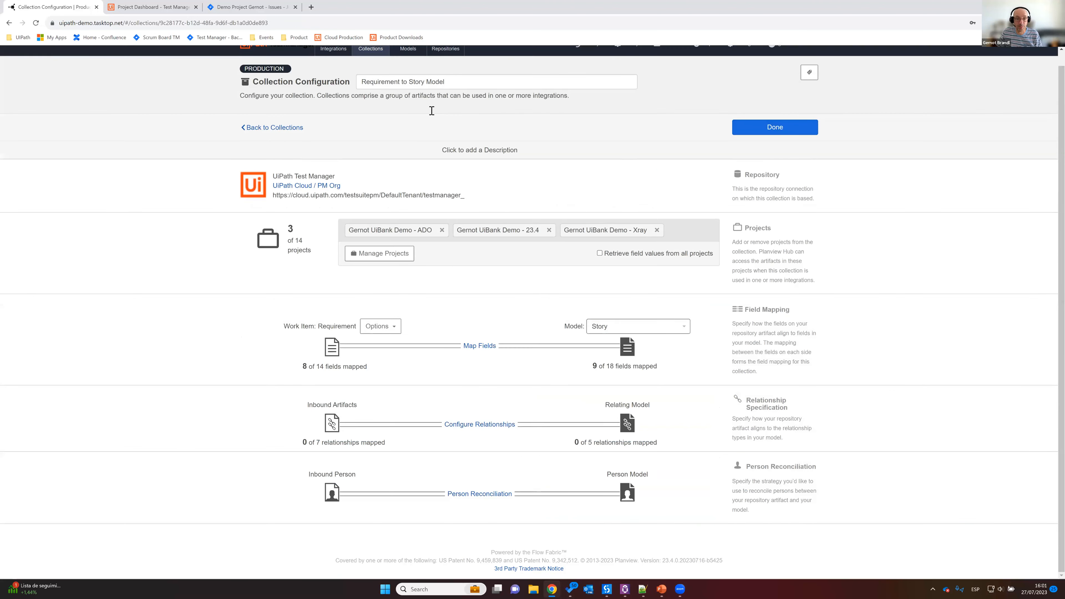
Step: View the field mapping of the Jira Cloud PM Defects collection and return to the list of collections
scroll(364, 63, up, 1)
click(372, 59)
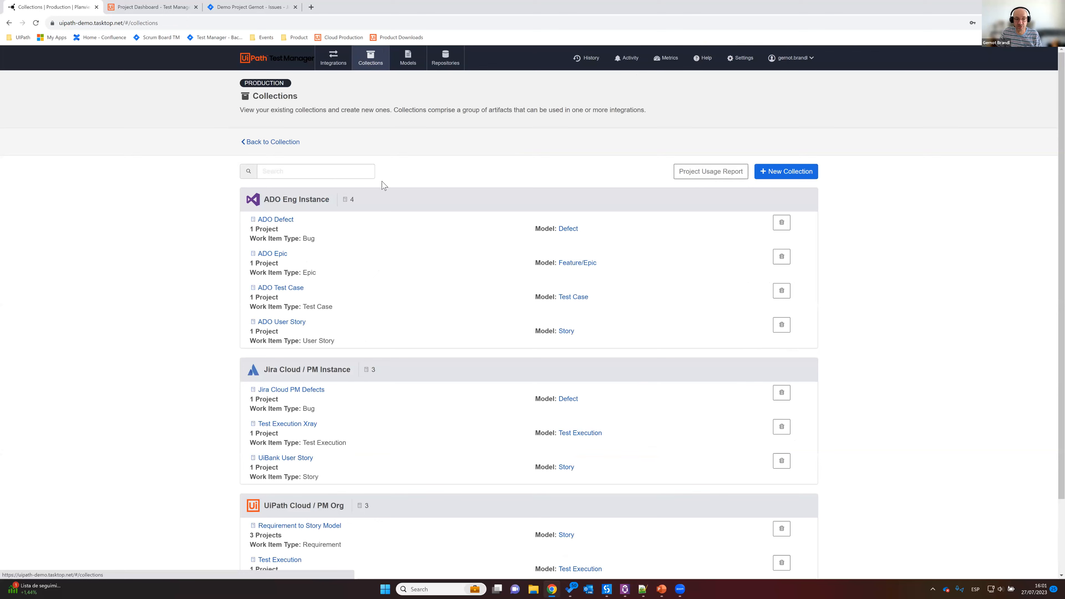
scroll(382, 183, down, 2)
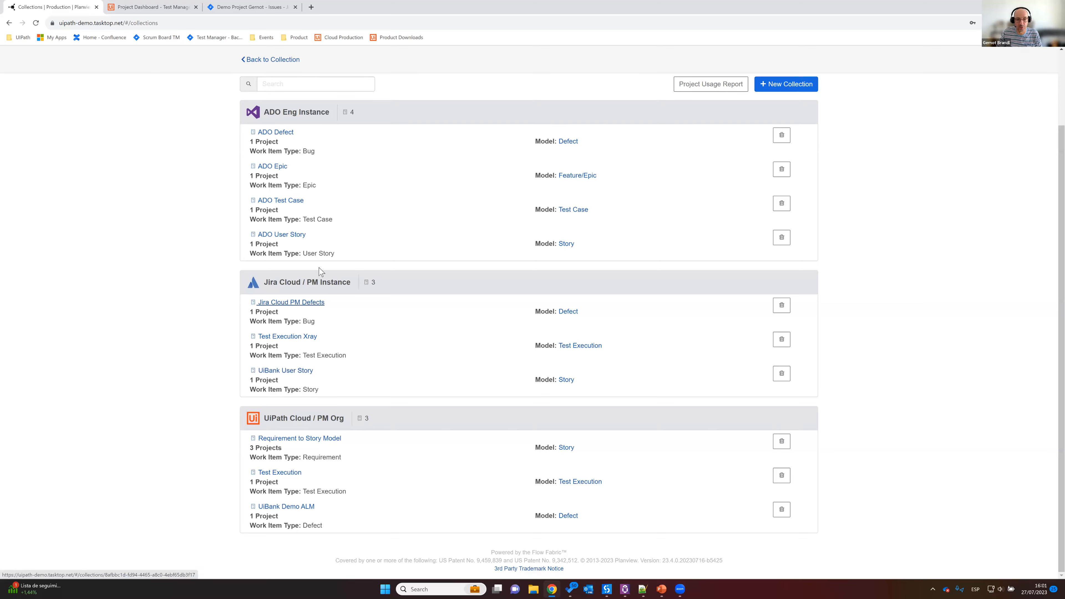
click(277, 303)
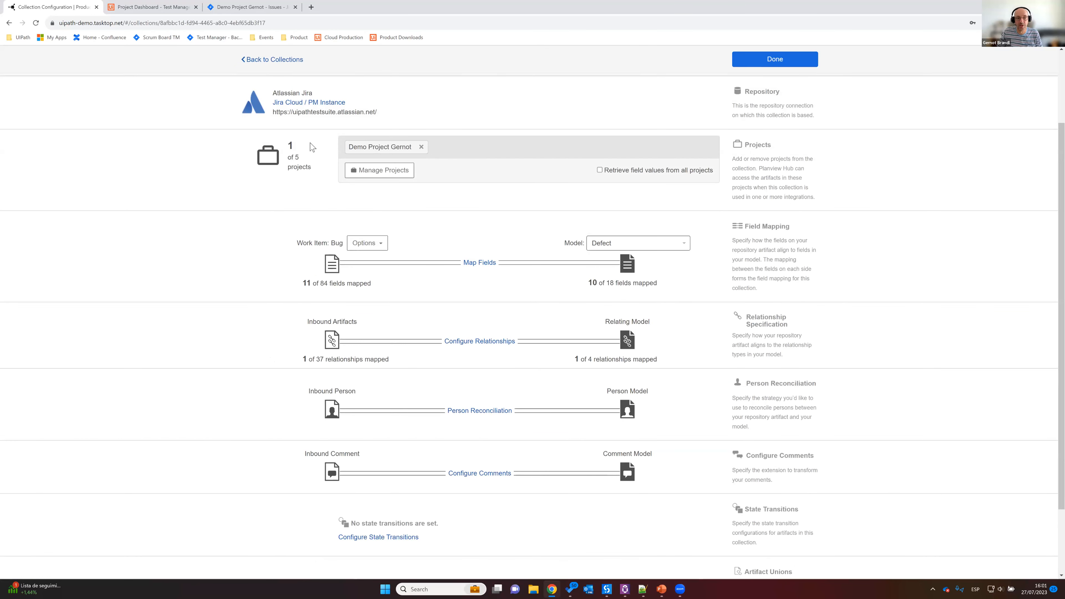
scroll(363, 207, up, 3)
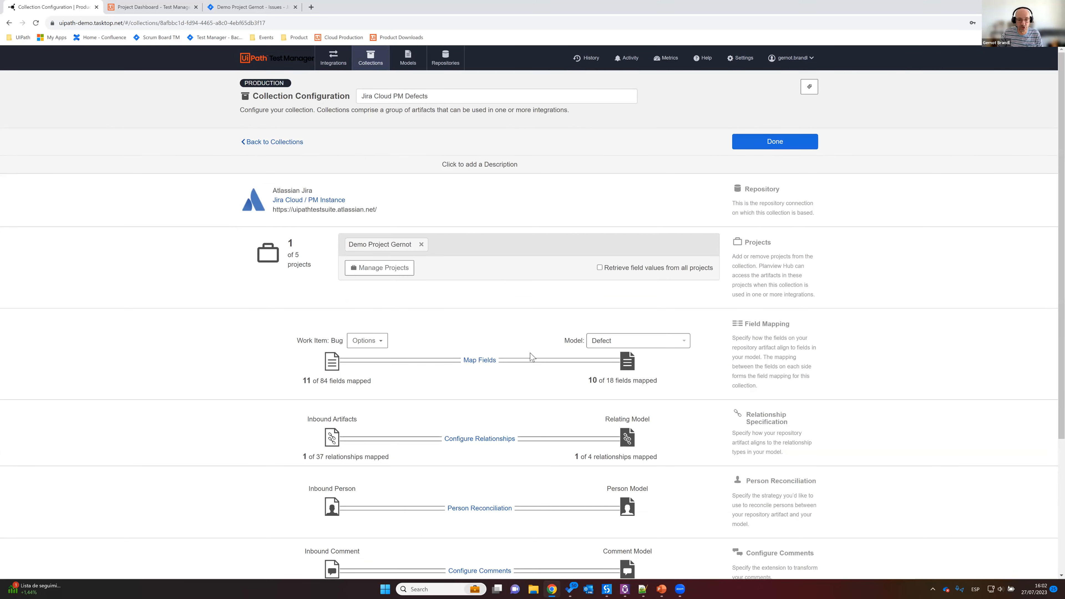
click(479, 360)
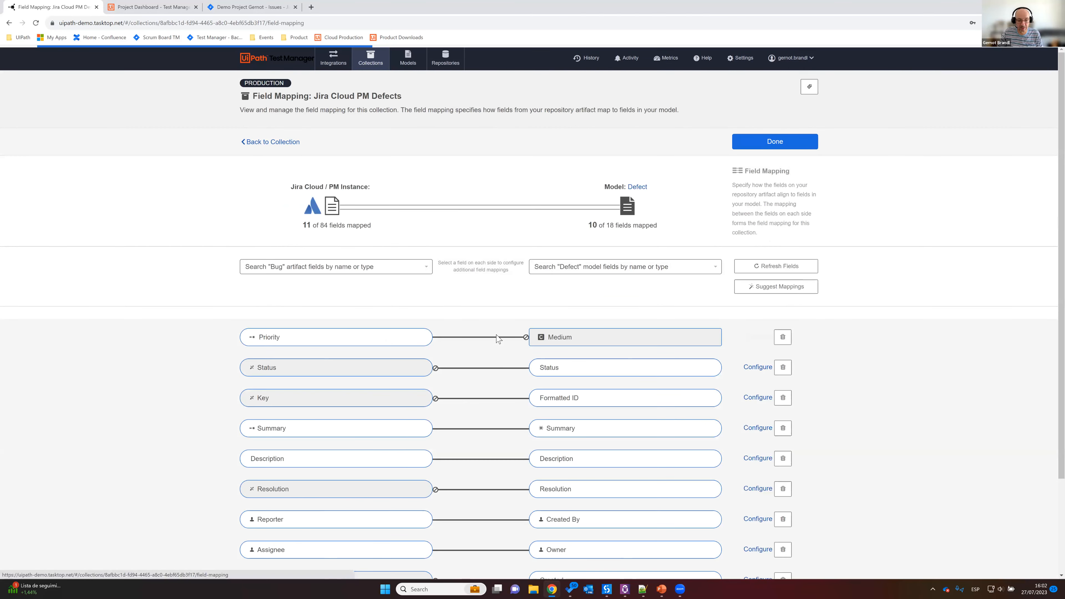
scroll(507, 323, down, 3)
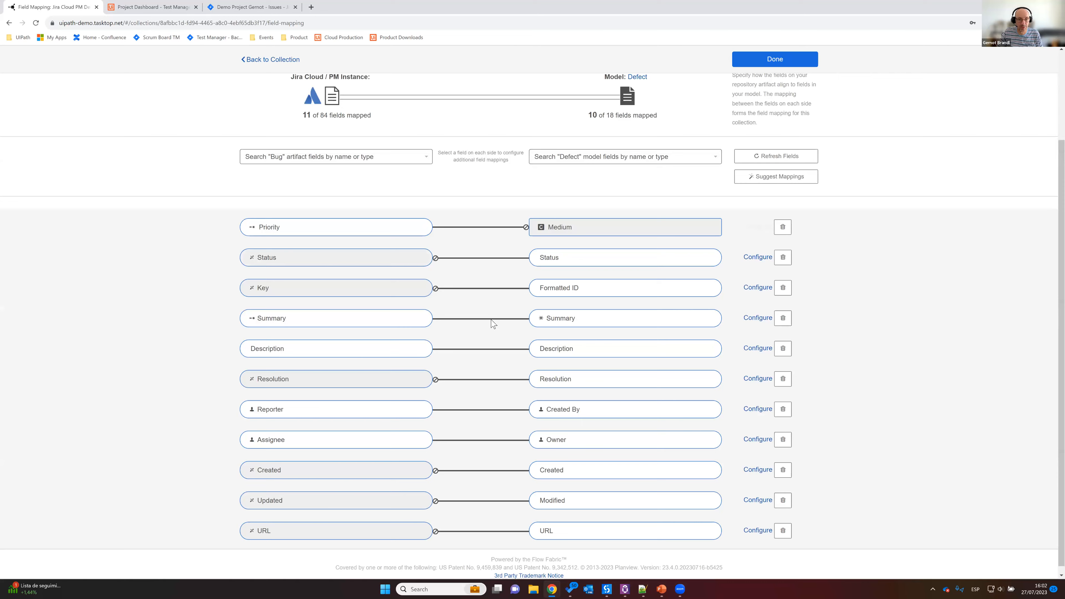
scroll(247, 133, up, 3)
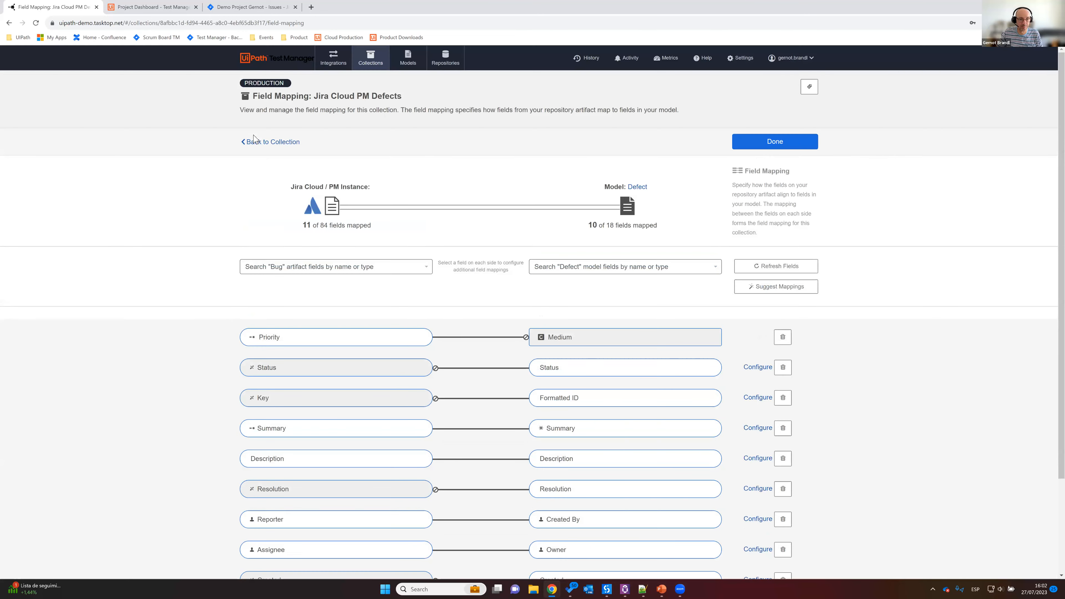
key(alt+Left)
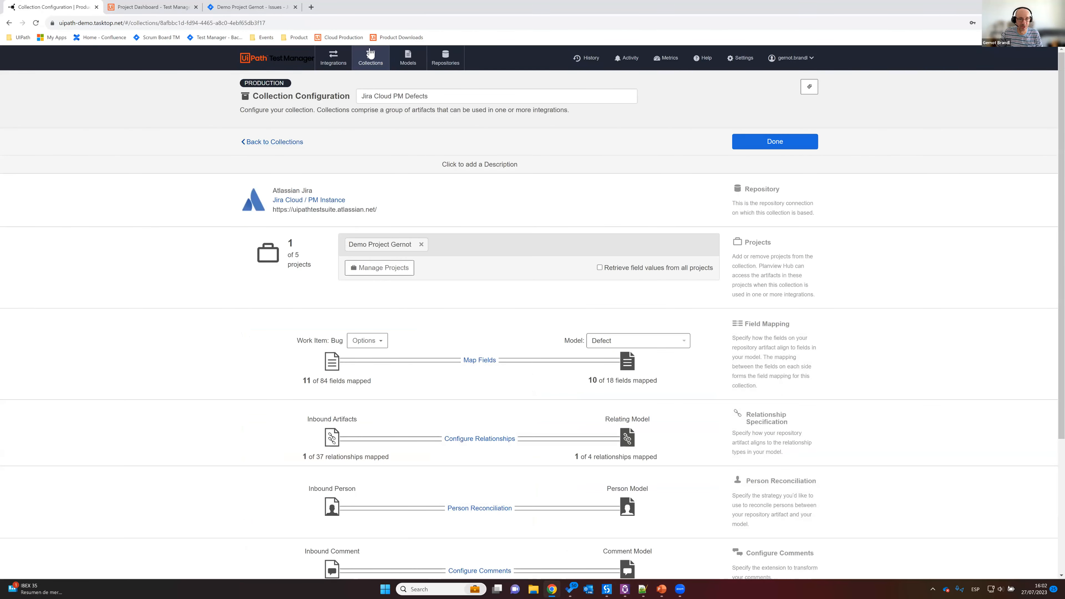
key(alt+Left)
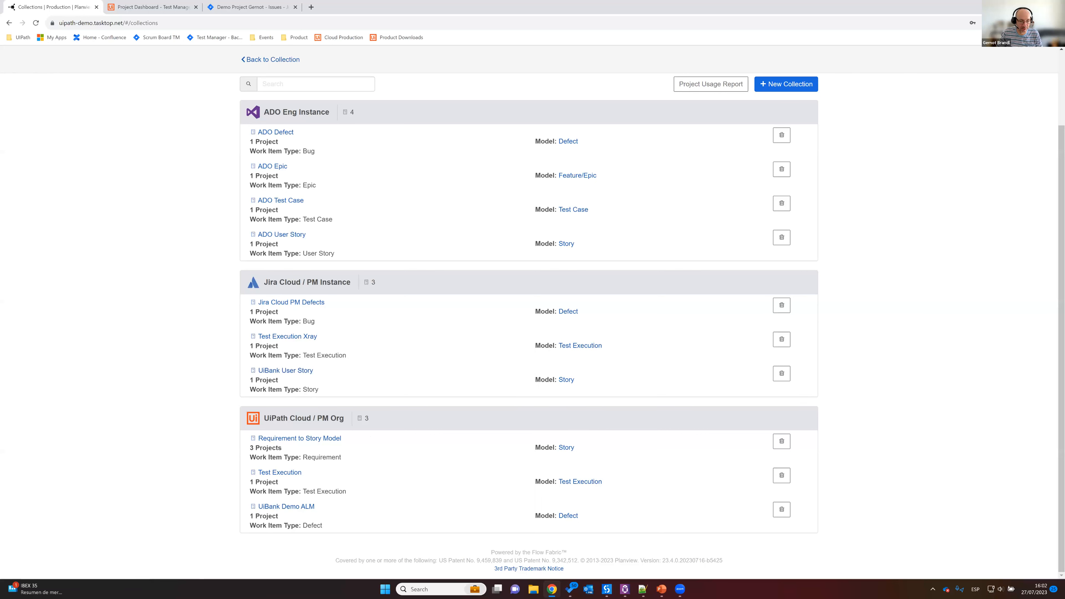
Step: Open the field mapping of the UiBank Demo ALM collection and expand the model fields mapped to Link Label
click(286, 506)
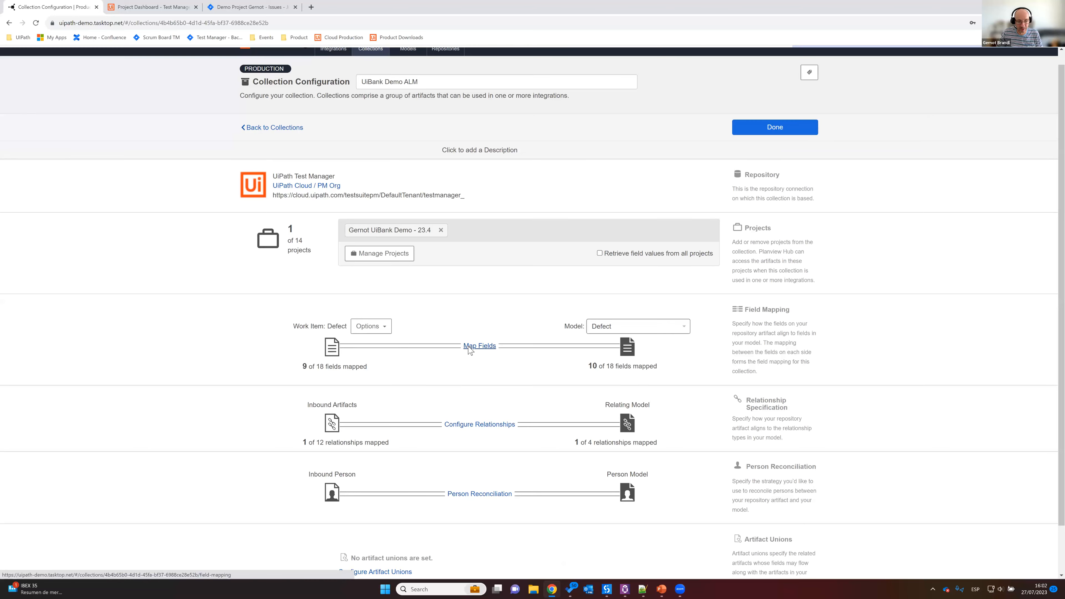
click(469, 346)
scroll(469, 347, down, 2)
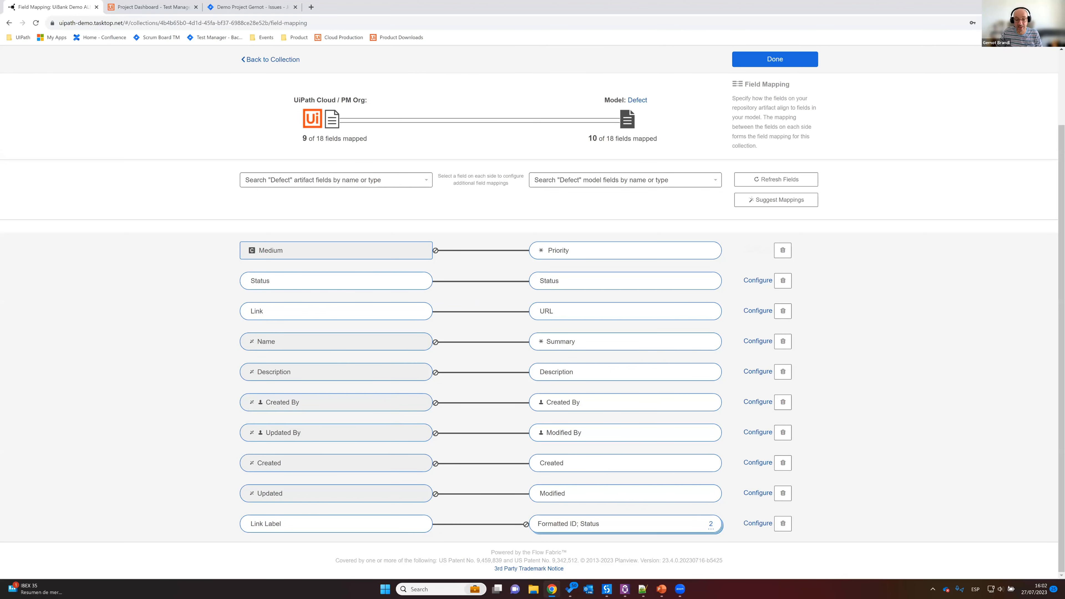
click(711, 524)
scroll(791, 467, down, 1)
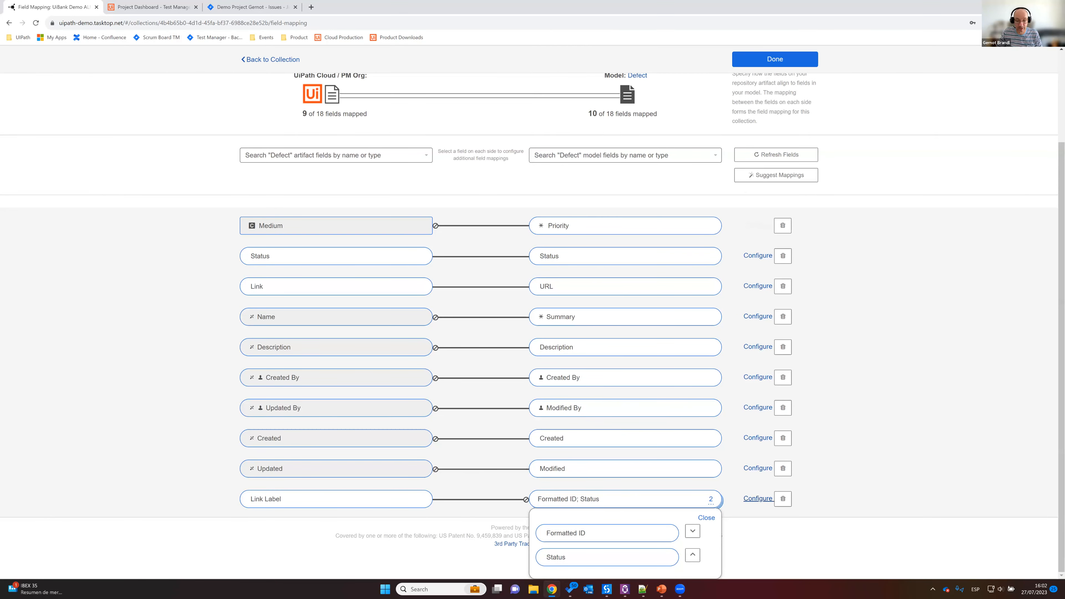
Step: Examine the Concatenate transform that builds Link Label from Formatted ID and Status, and close it without changes
click(759, 469)
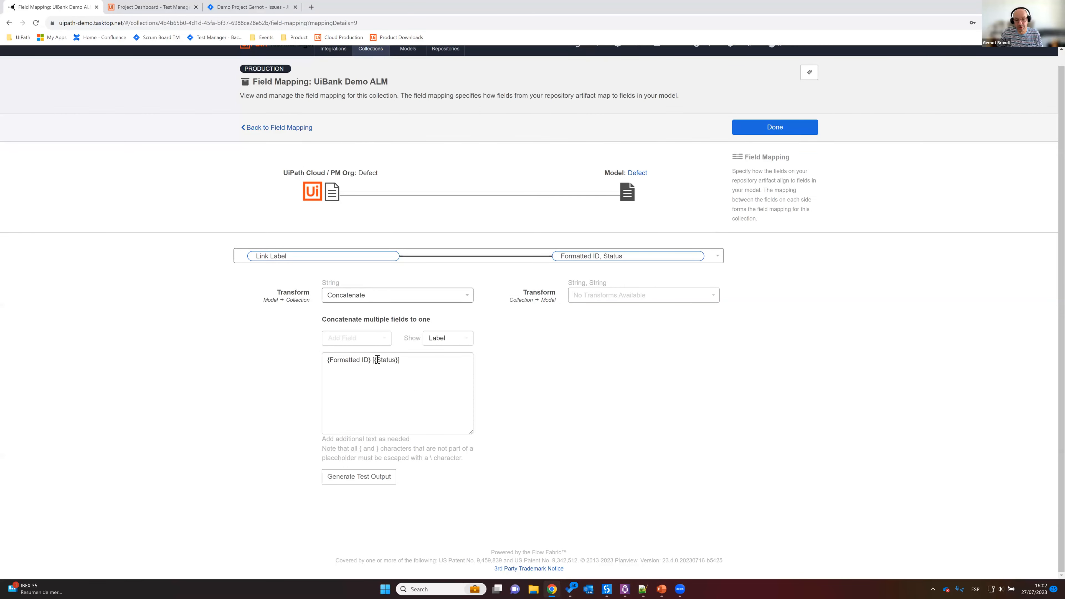
drag(328, 360, 443, 364)
click(344, 365)
drag(328, 359, 371, 360)
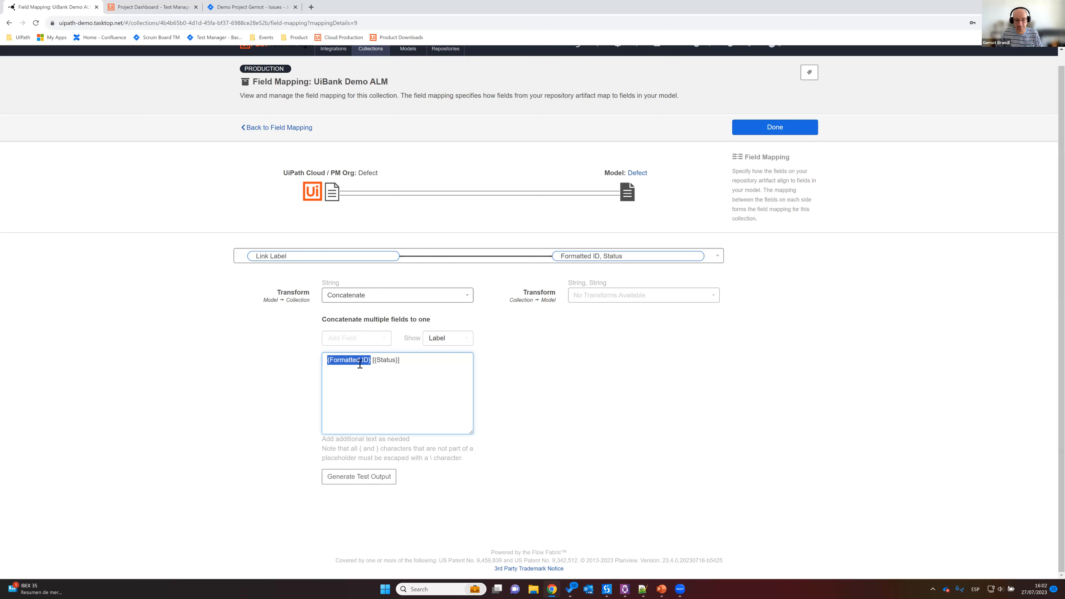
drag(374, 361, 399, 361)
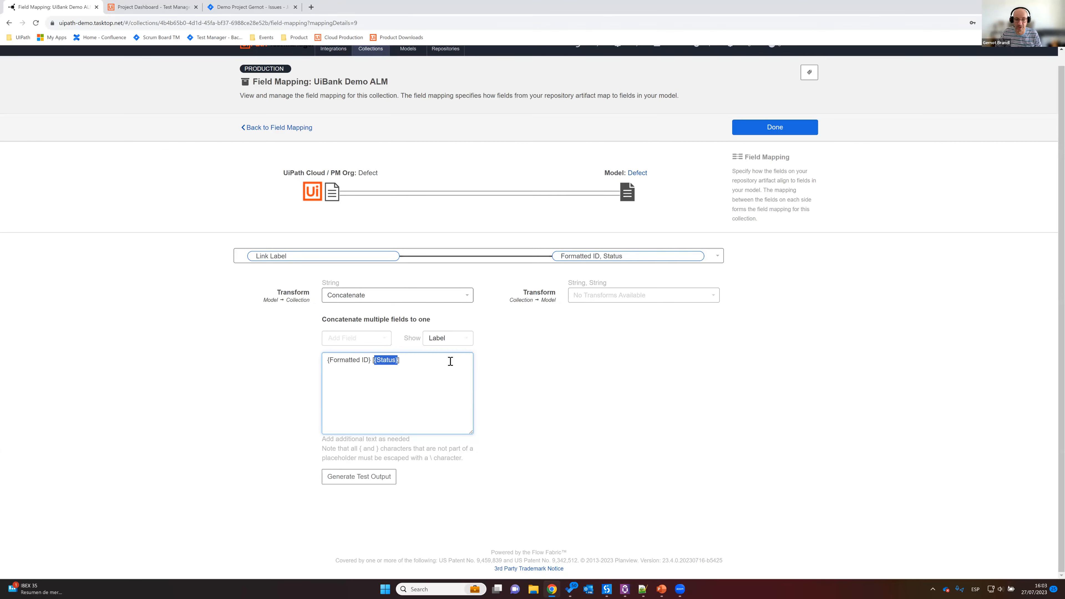
click(340, 369)
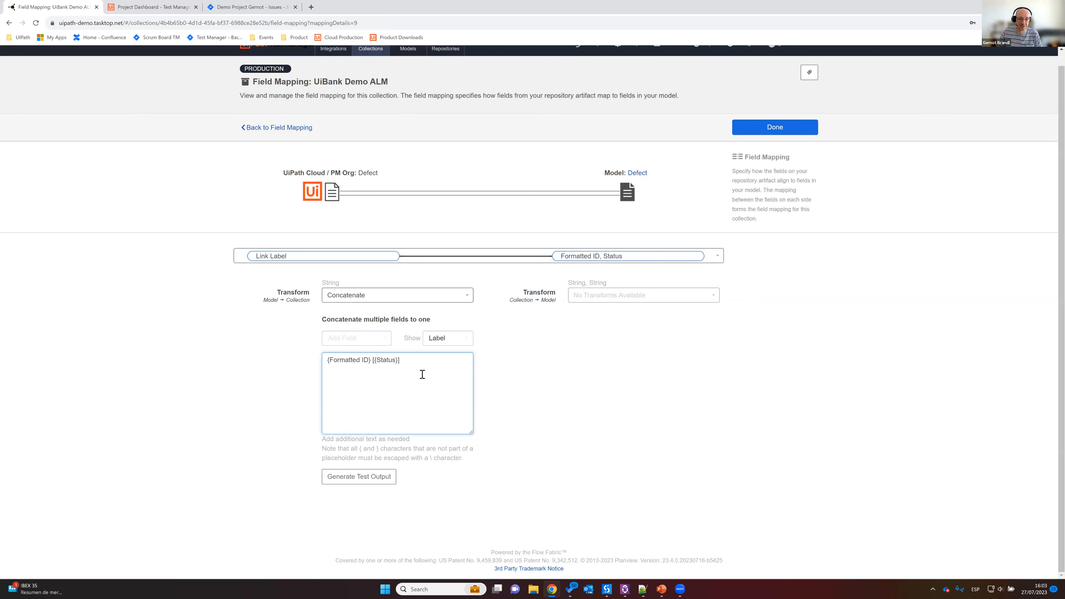
click(777, 131)
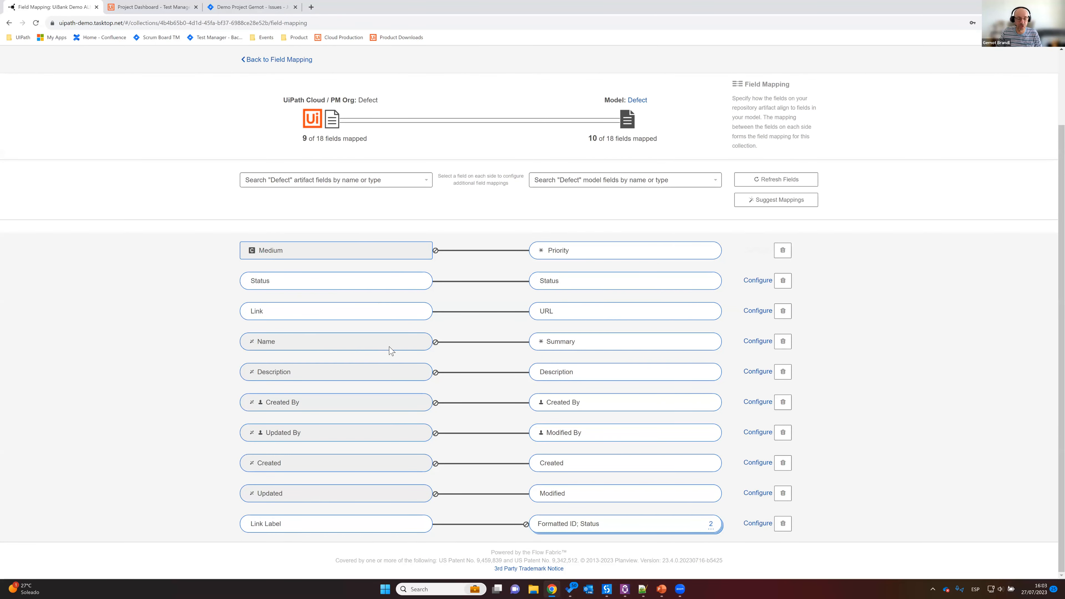
Step: Leave the UiBank Demo ALM field mapping and return to the list of collections
scroll(404, 336, up, 2)
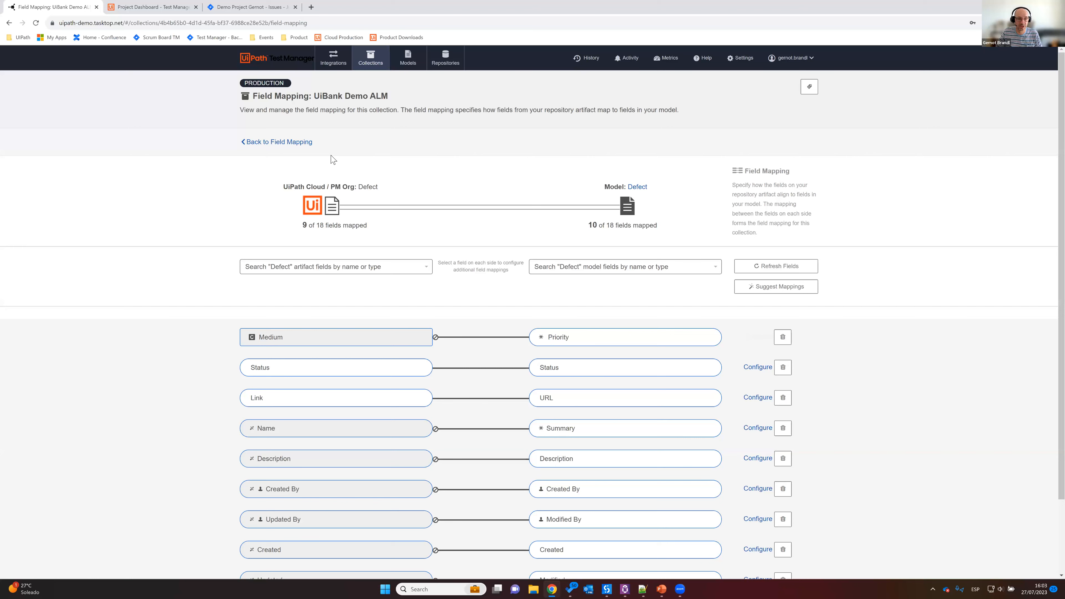
click(295, 145)
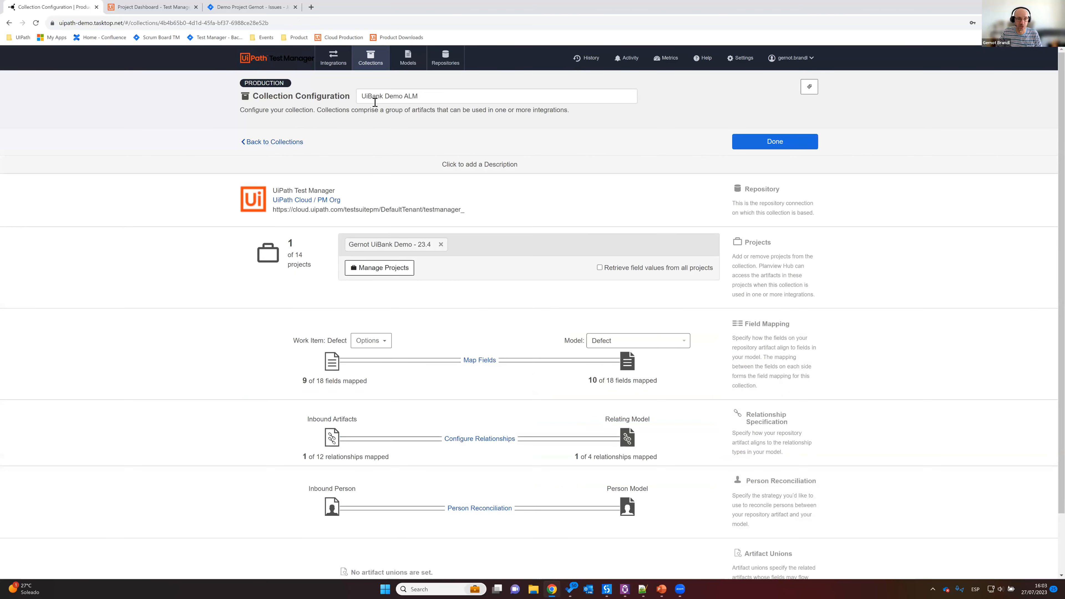
click(371, 63)
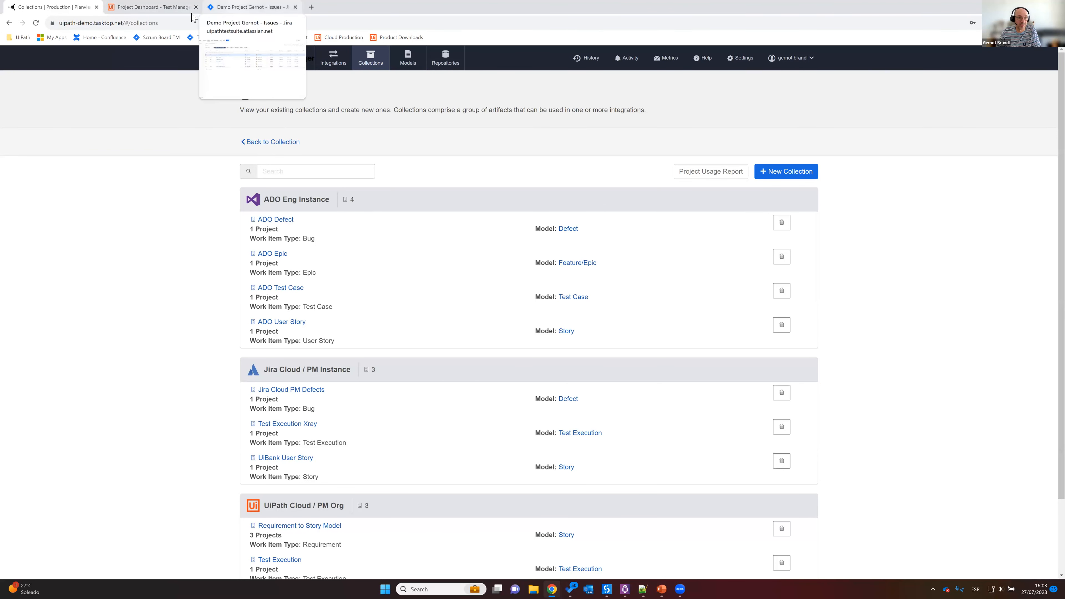
Step: Open the UiBank Demo Jira Story integration and view its artifact routing between the Jira and UiPath projects
click(334, 58)
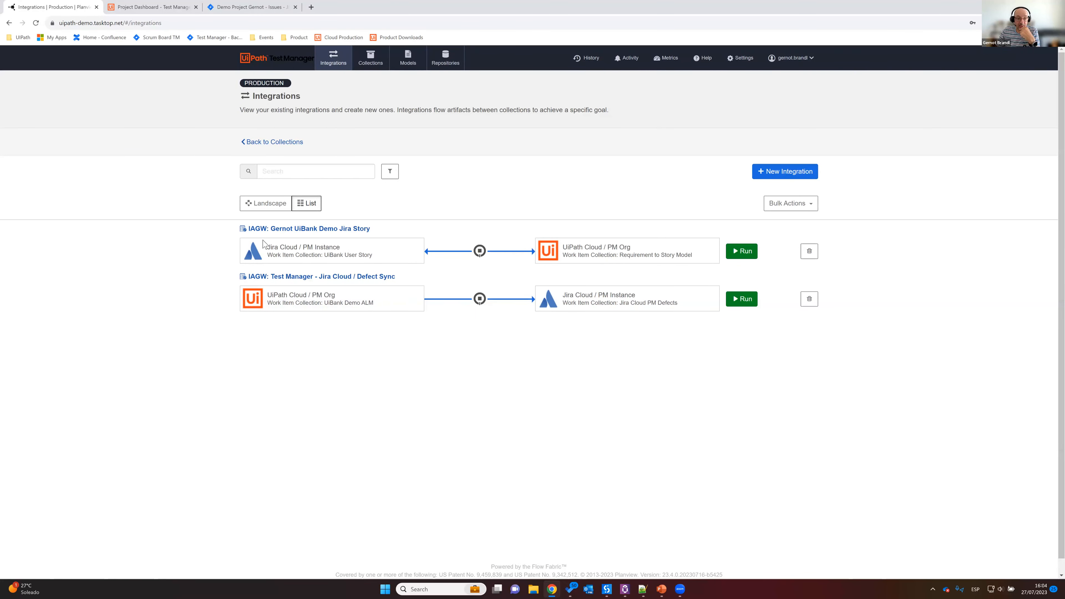
click(325, 229)
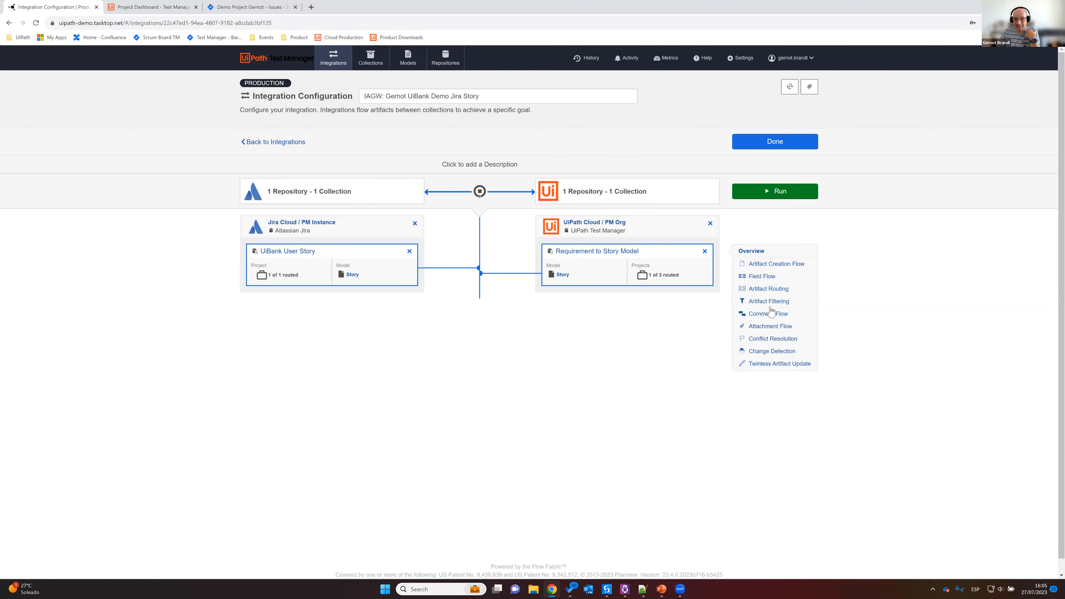
click(762, 291)
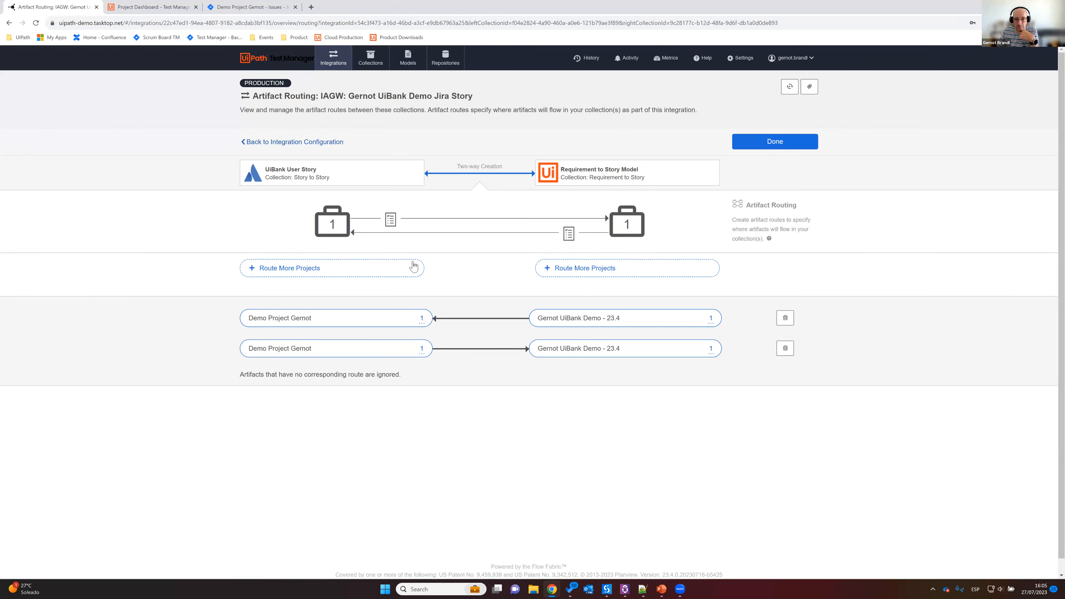
Step: Review the artifact creation flow of the UiBank Demo Jira Story integration, then return to the integration configuration
click(321, 142)
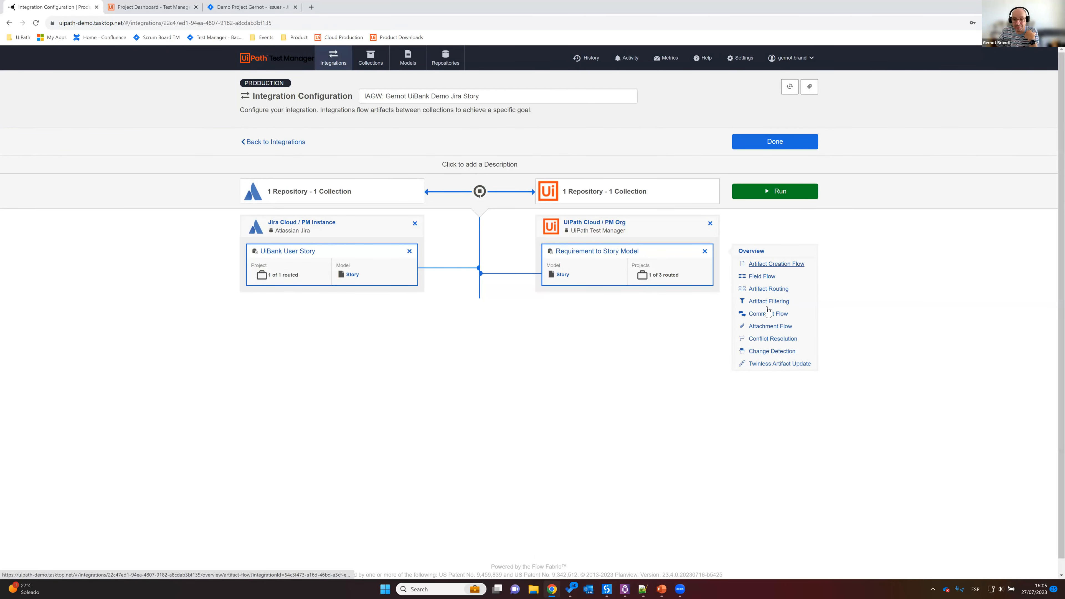
click(771, 267)
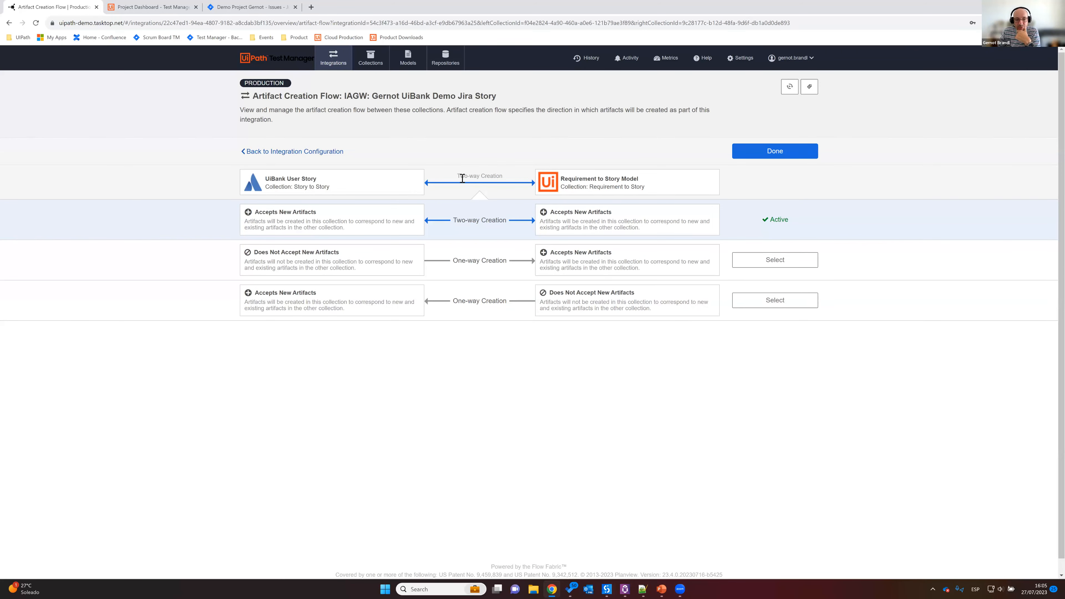
drag(456, 176, 480, 176)
drag(536, 196, 561, 195)
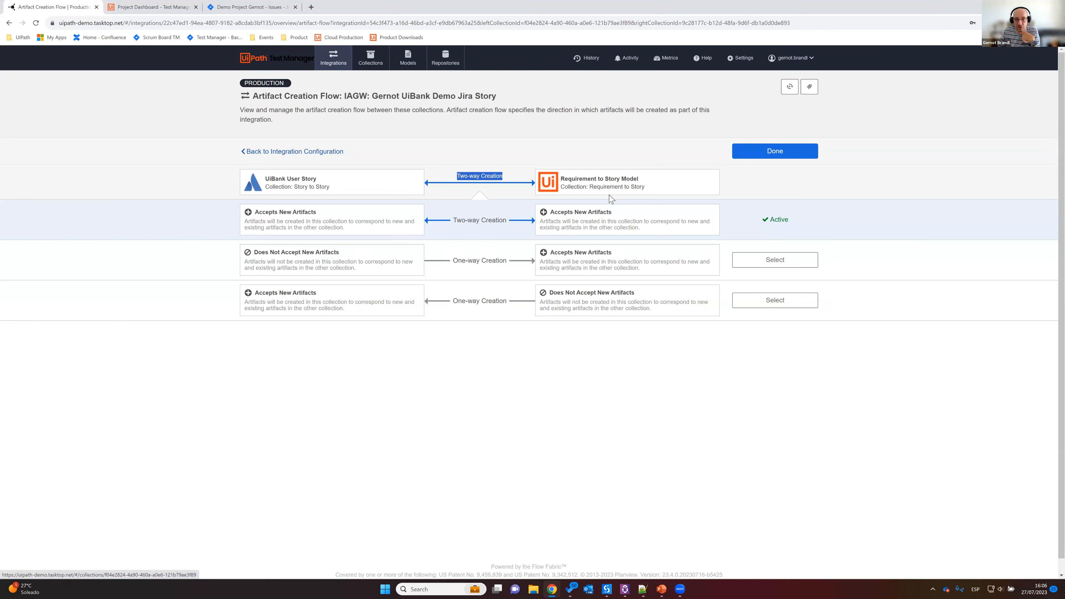
click(318, 152)
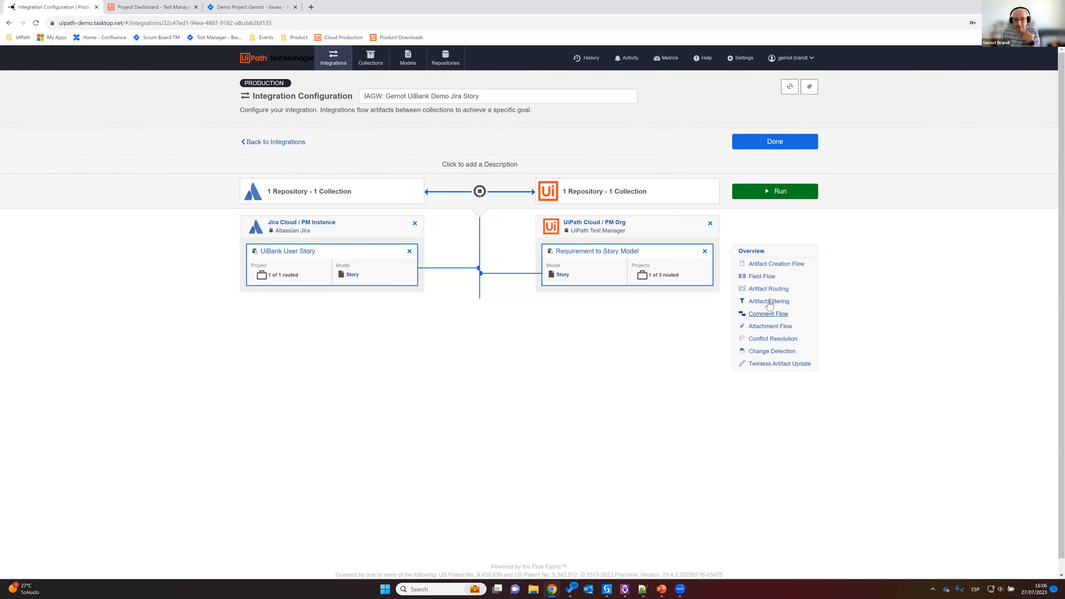
Step: Examine the project routes in the integration's artifact routing and compare the routed Jira project with the one open in Jira
click(774, 289)
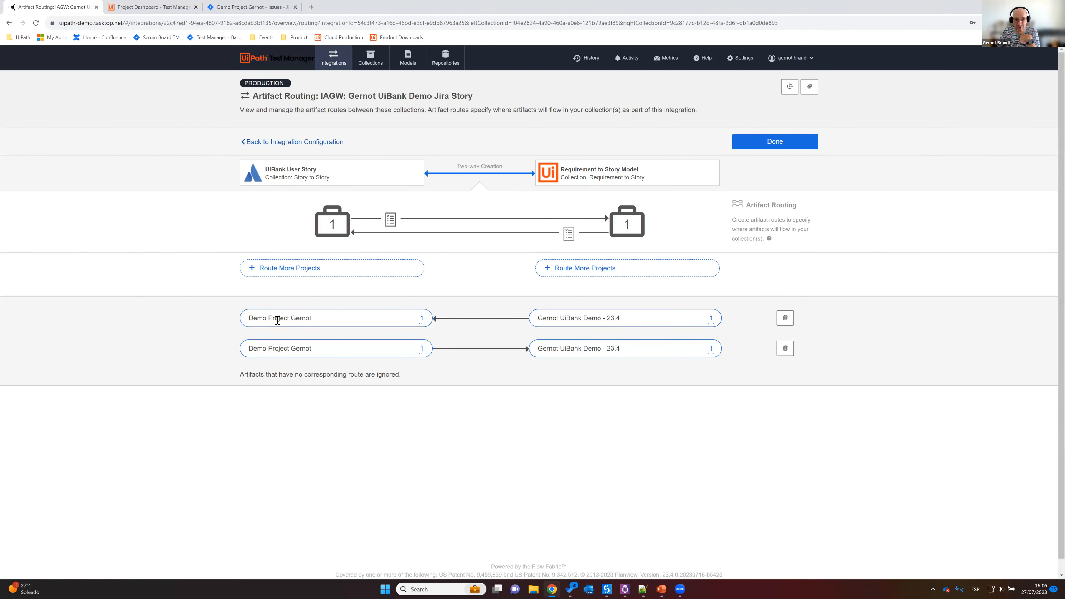
drag(249, 319, 327, 339)
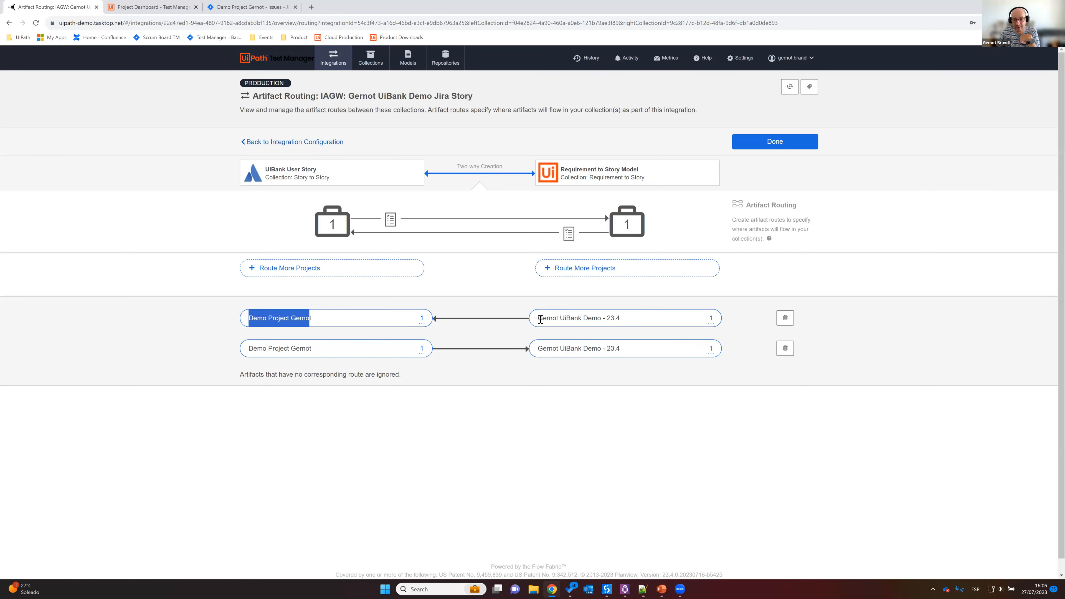
drag(539, 319, 627, 321)
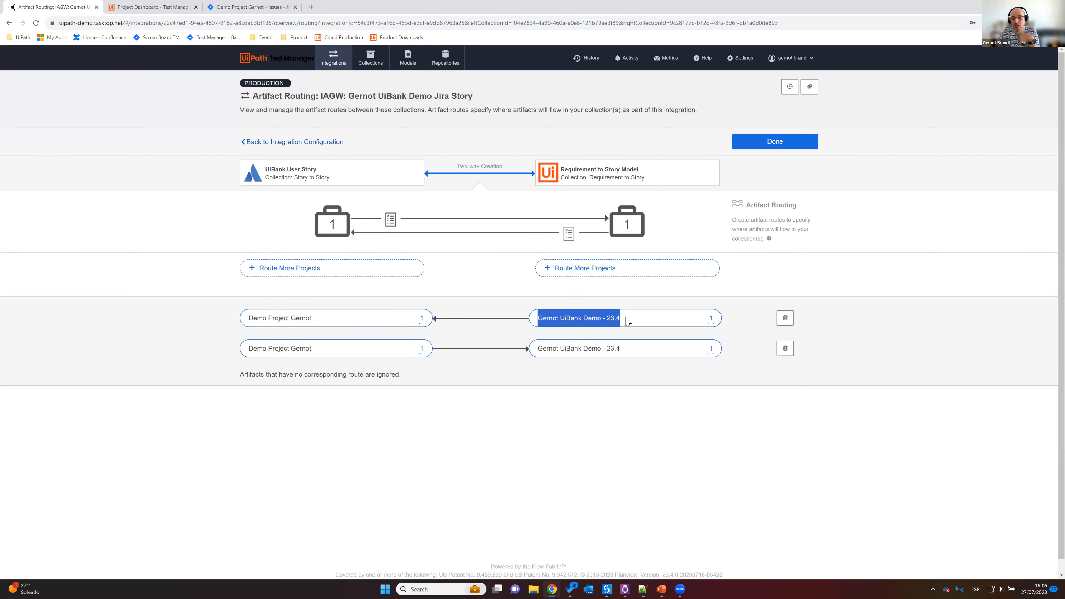
click(162, 9)
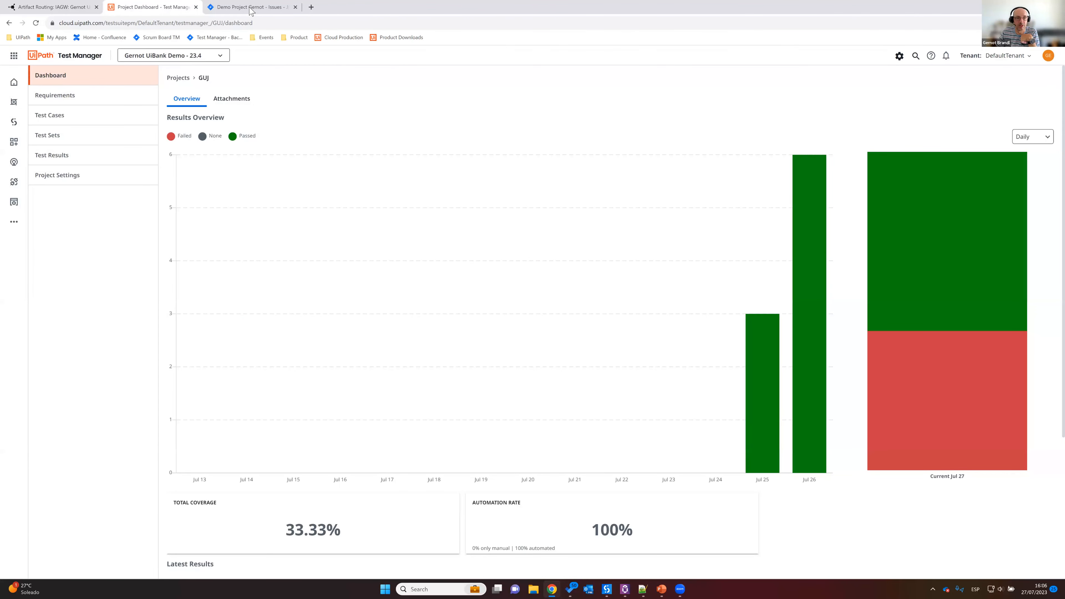
click(250, 9)
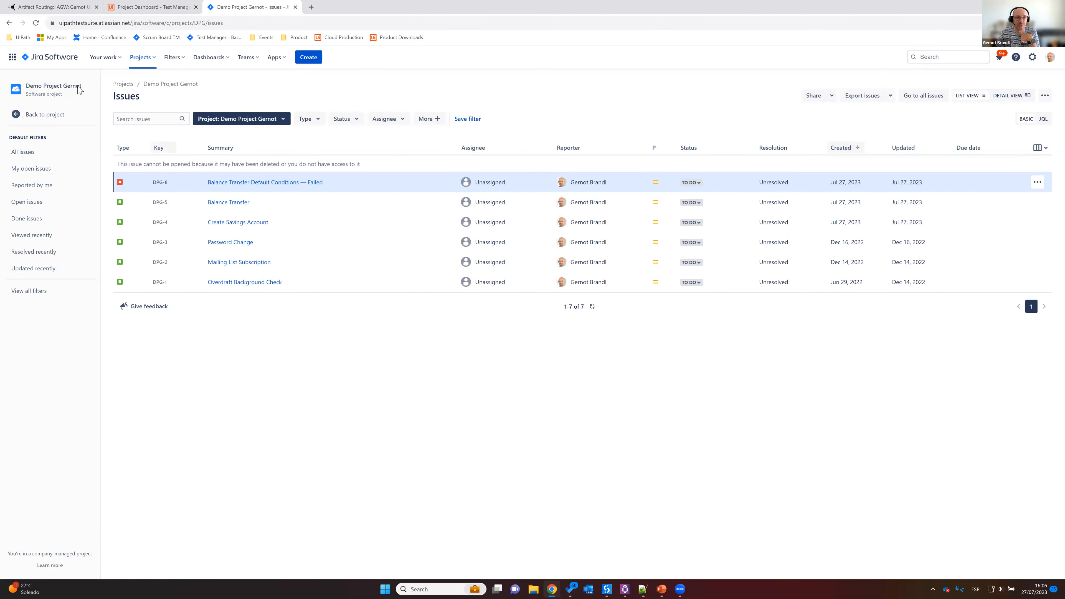
click(51, 7)
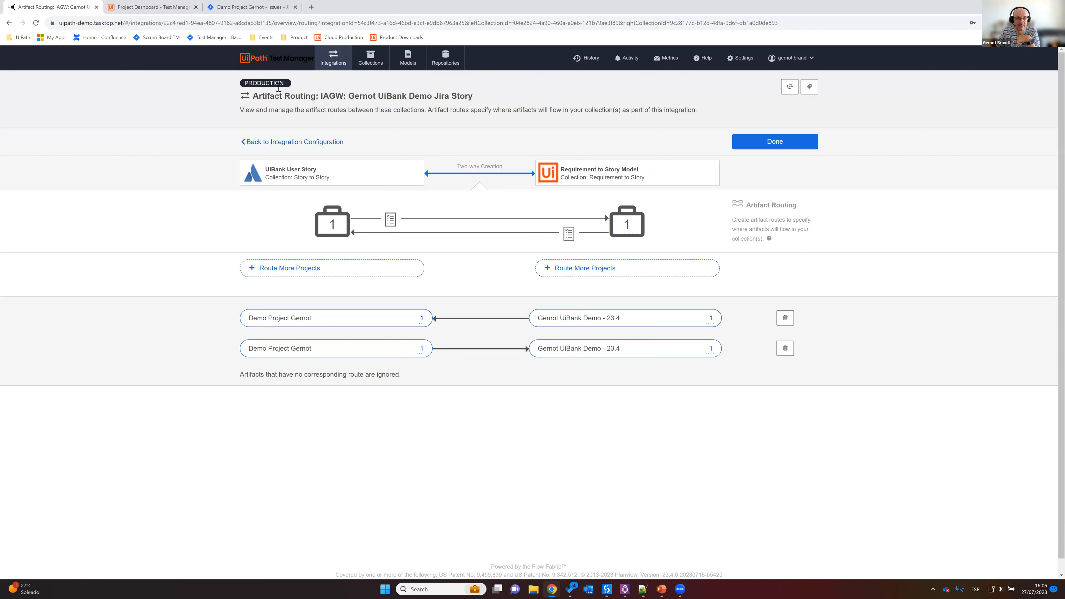
Step: Close the artifact routing, return to the list of integrations and run the UiBank Demo Jira Story integration
click(757, 144)
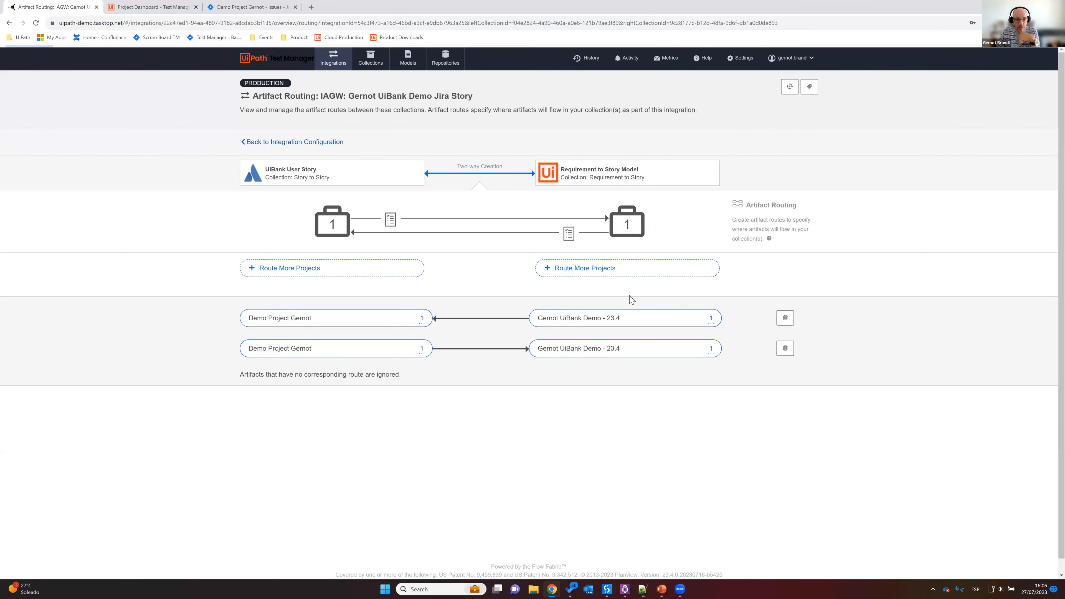
click(333, 58)
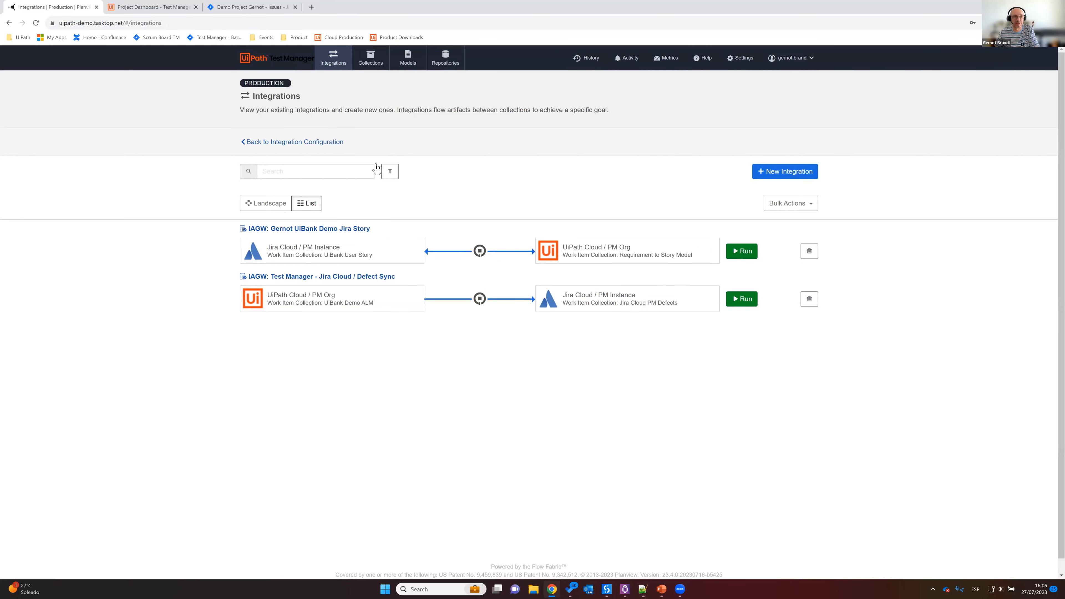
click(741, 253)
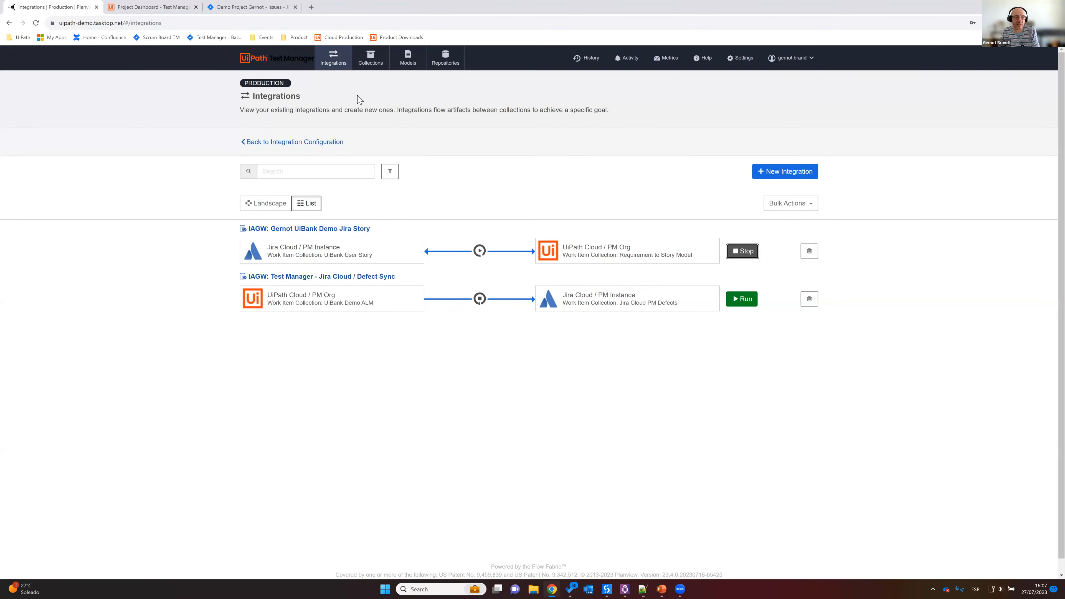
Step: Switch to the Jira demo project and start a new Story with the summary "Create Checking Account"
key(ctrl+Tab)
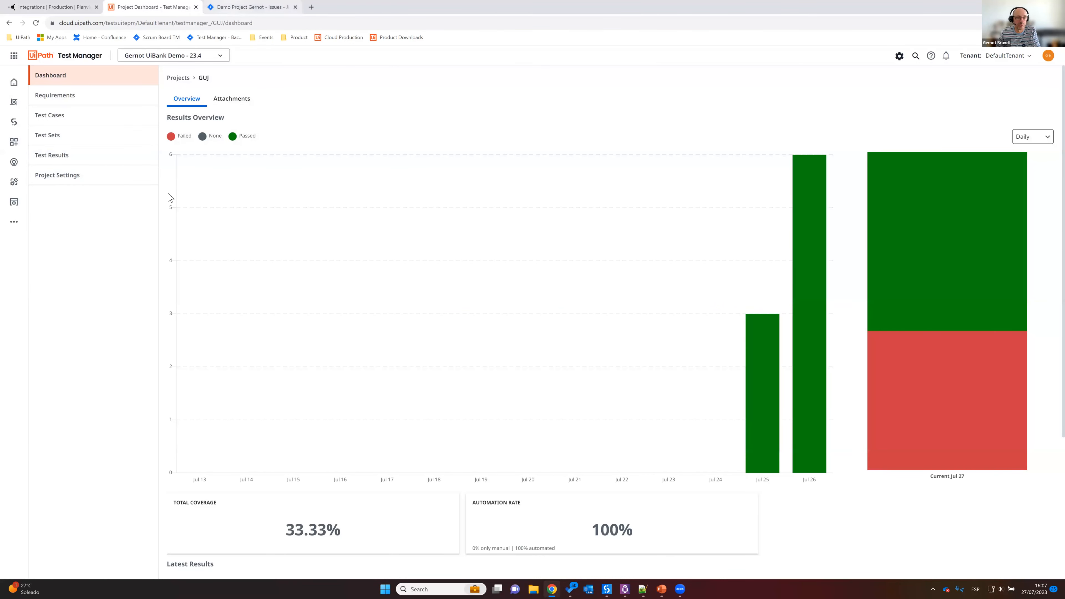
key(ctrl+Tab)
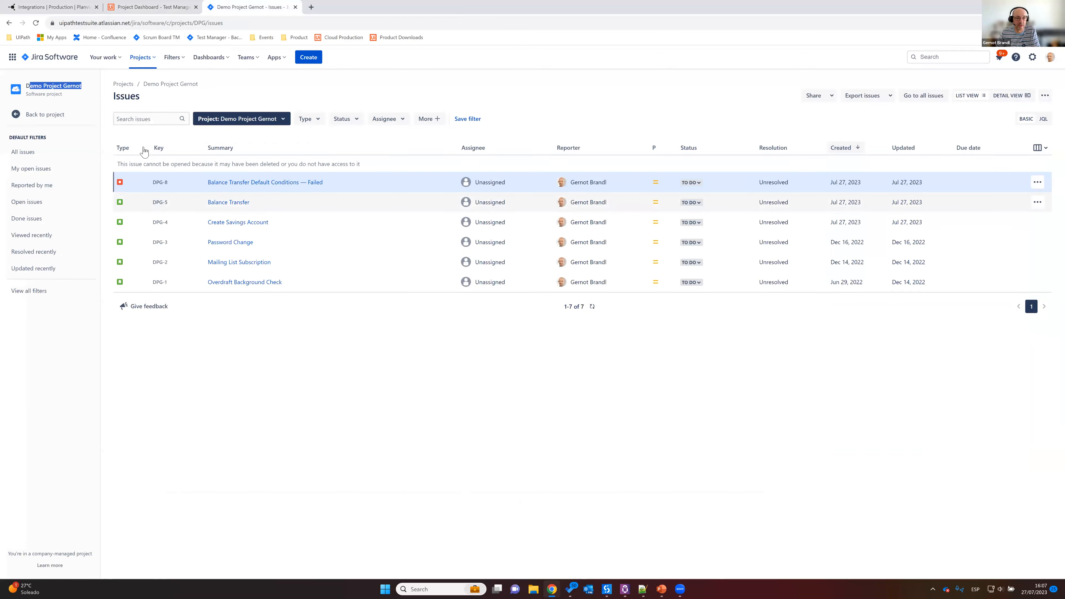
click(309, 57)
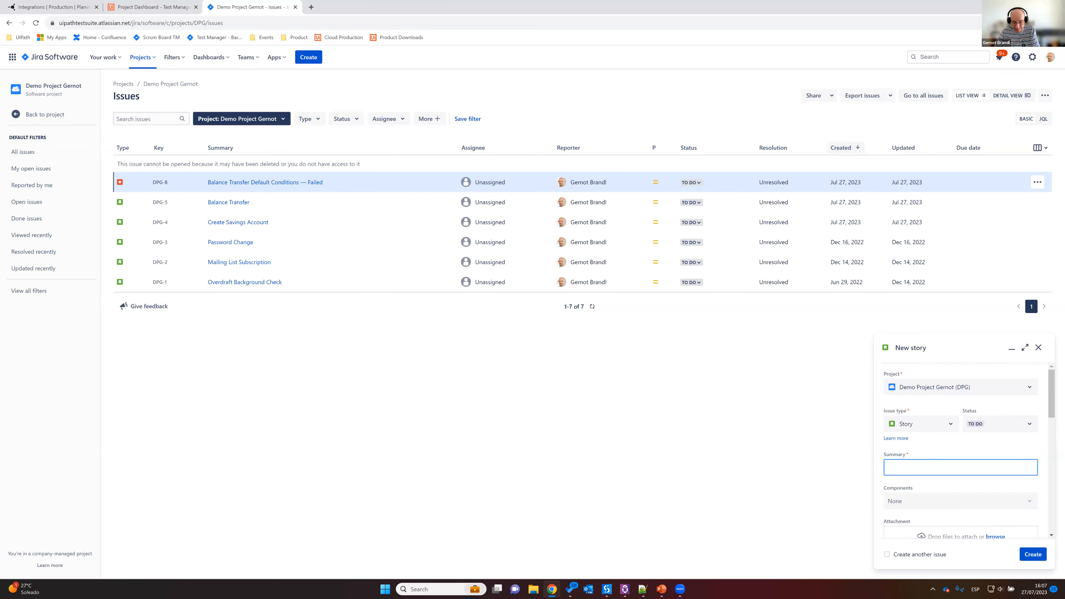
text(Create Checking Account)
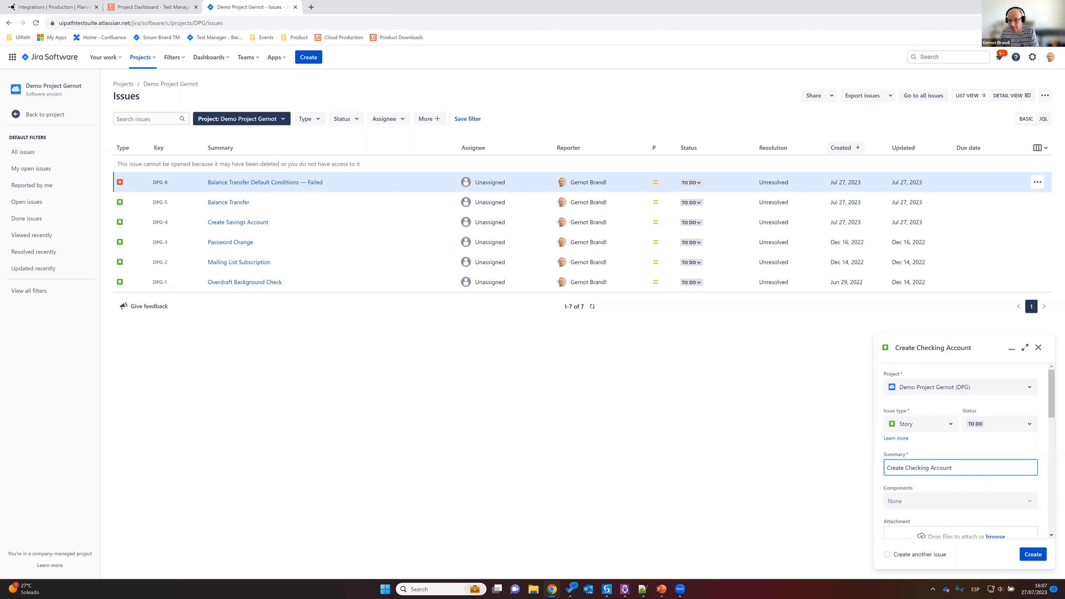
Step: Copy the Story section about creating a checking account from the Notepad++ notes into the new story's description
scroll(964, 470, down, 2)
click(960, 512)
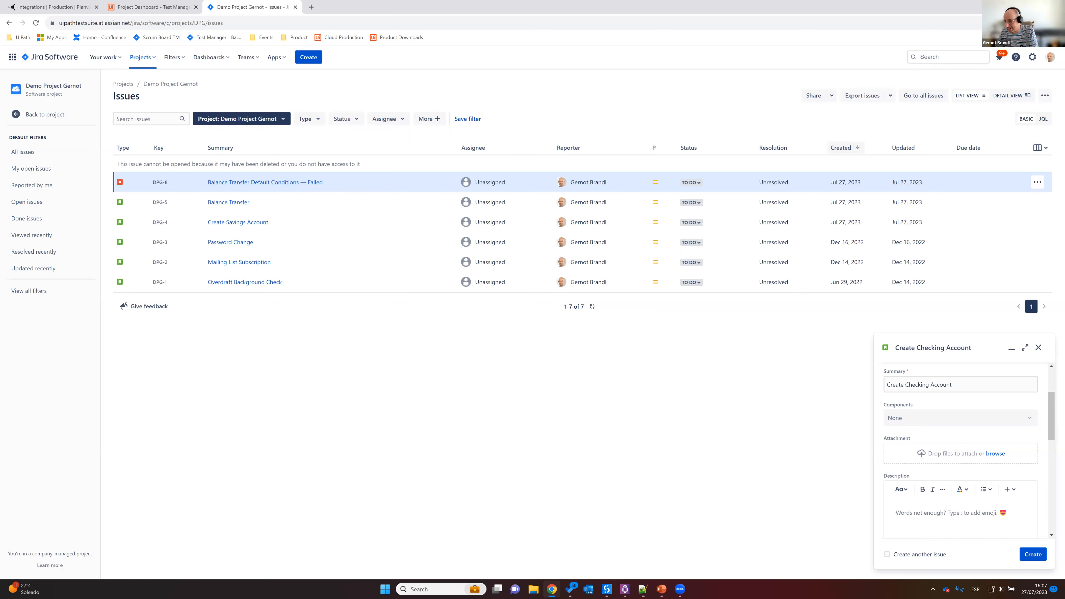
key(alt+Tab)
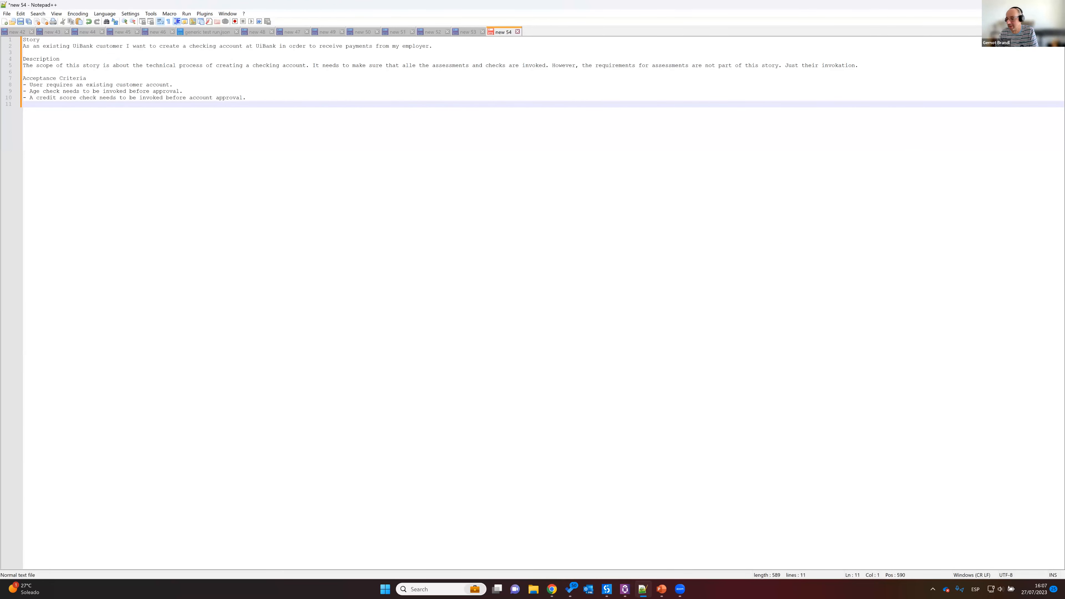
key(alt+Tab)
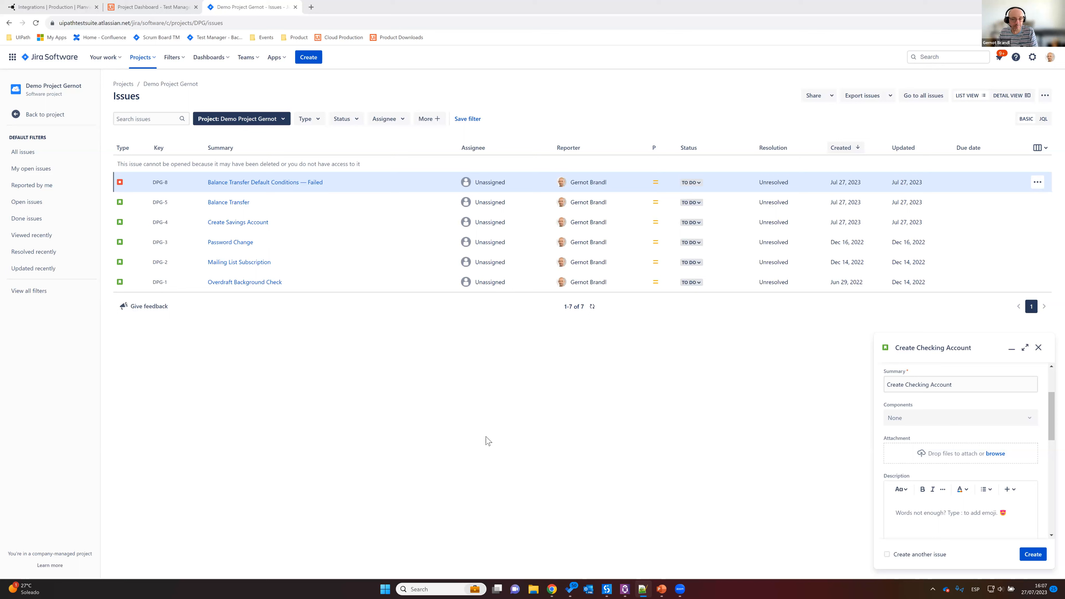
text(tory As an existing UiBank customer I want to create a checking account at UiBank in order to receive payments from my employer.)
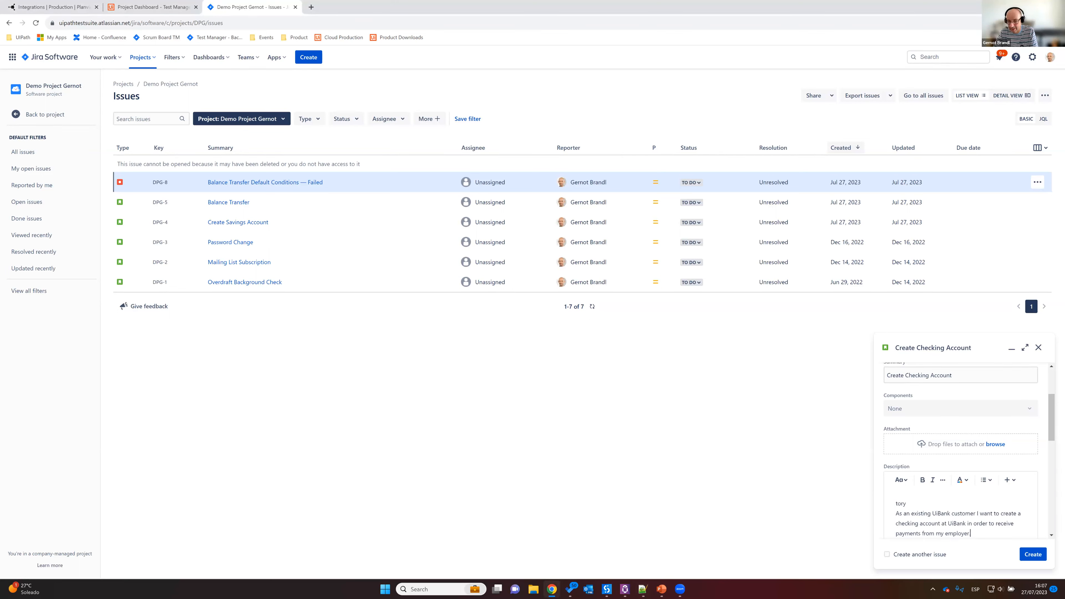
Step: Add the Description and Acceptance Criteria sections from the Notepad++ notes below the story text and create the issue
key(Return)
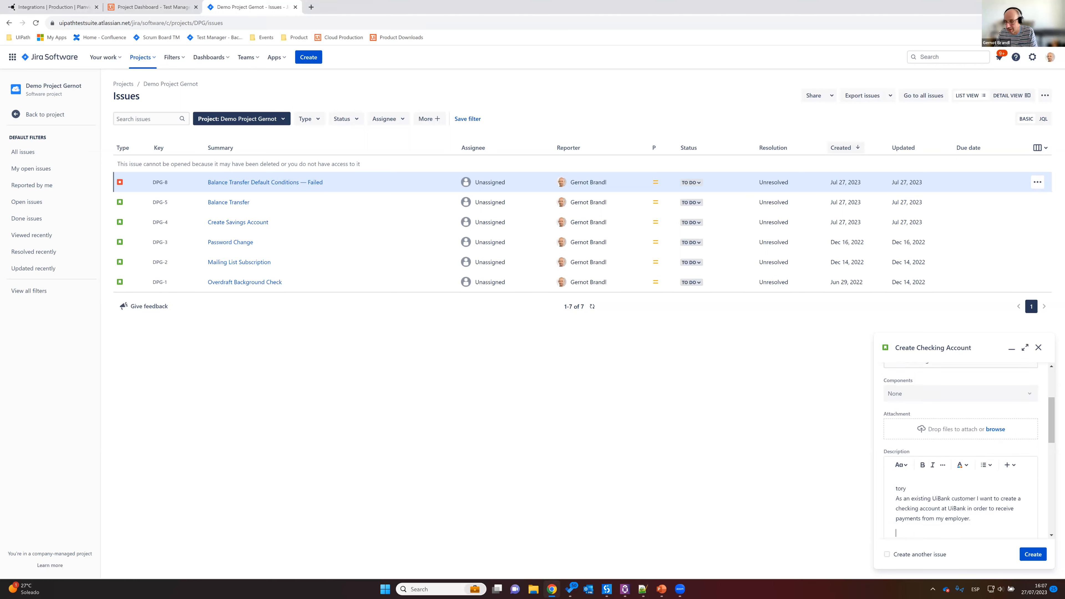
key(Return)
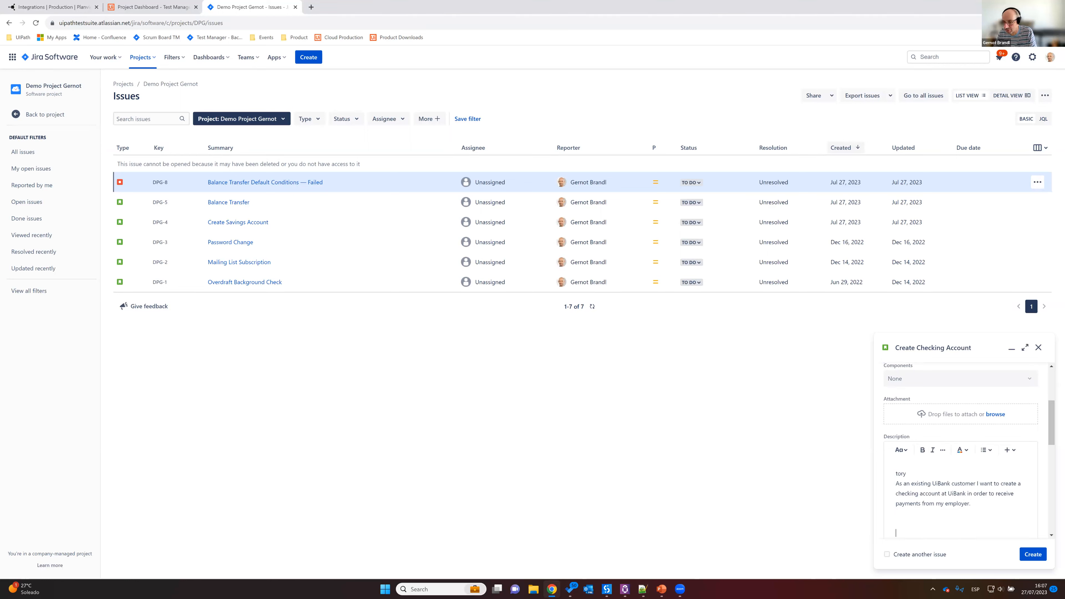
key(alt+Tab)
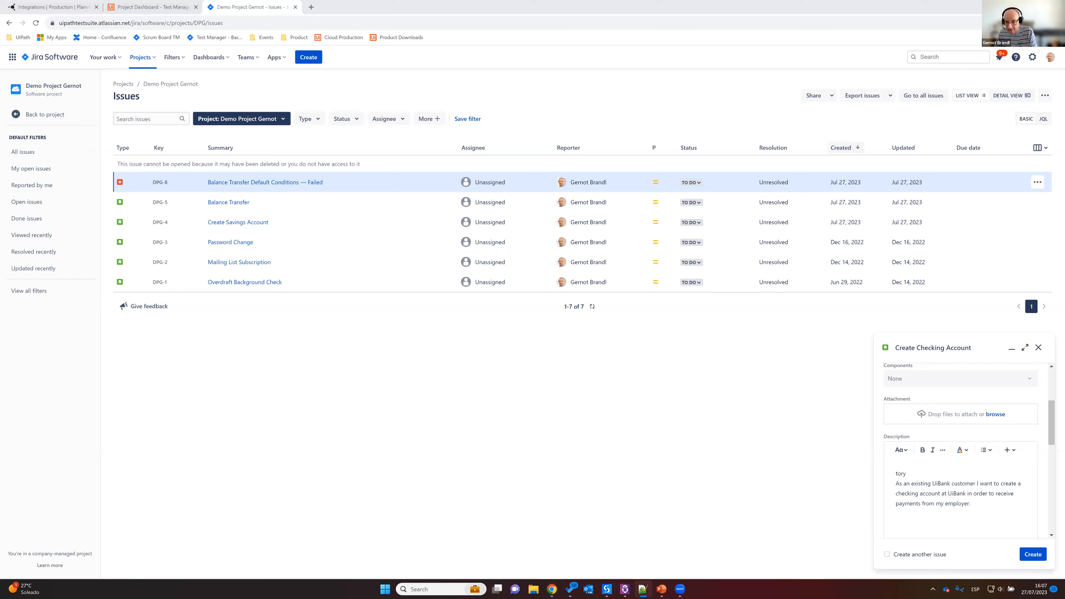
key(alt+Tab)
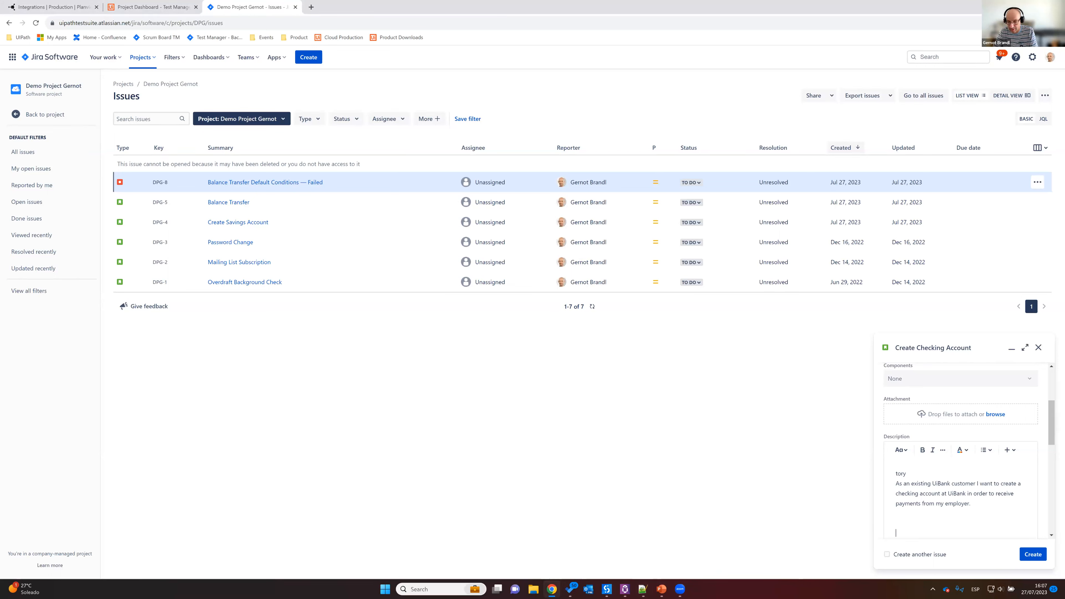
text(Description The scope of this story is about the technical process of creating a checking account. It needs to make sure that alle the assessments and checks are invoked. However, the requirements for assessments are not part of this story. Just their invokation. Acceptance Criteria User requires an existing customer account. Age check needs to be invoked before approval. A credit score check needs to be invoked before account approval.)
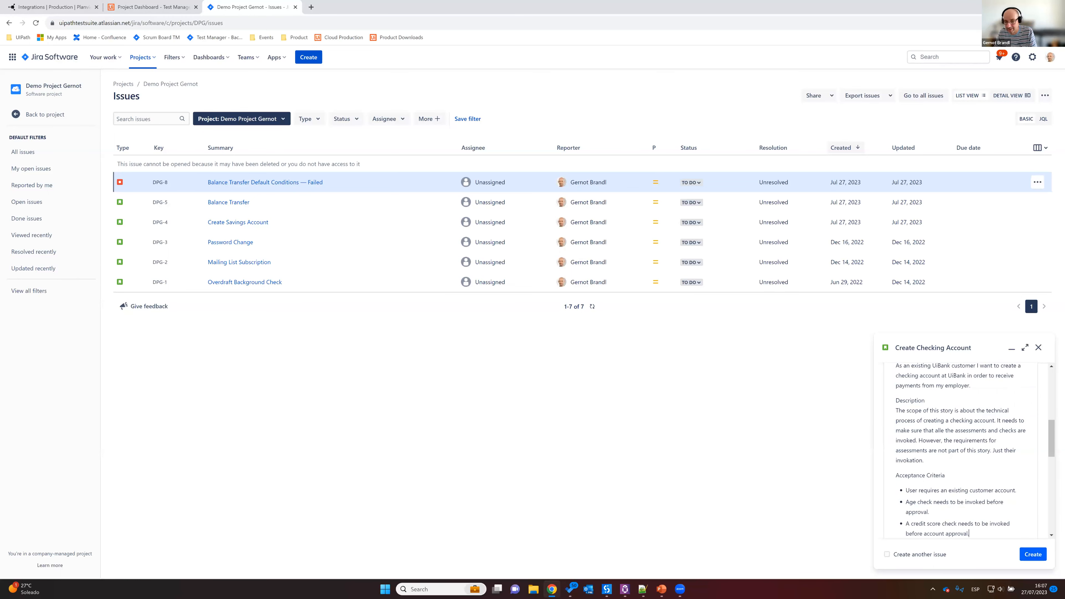
click(1034, 554)
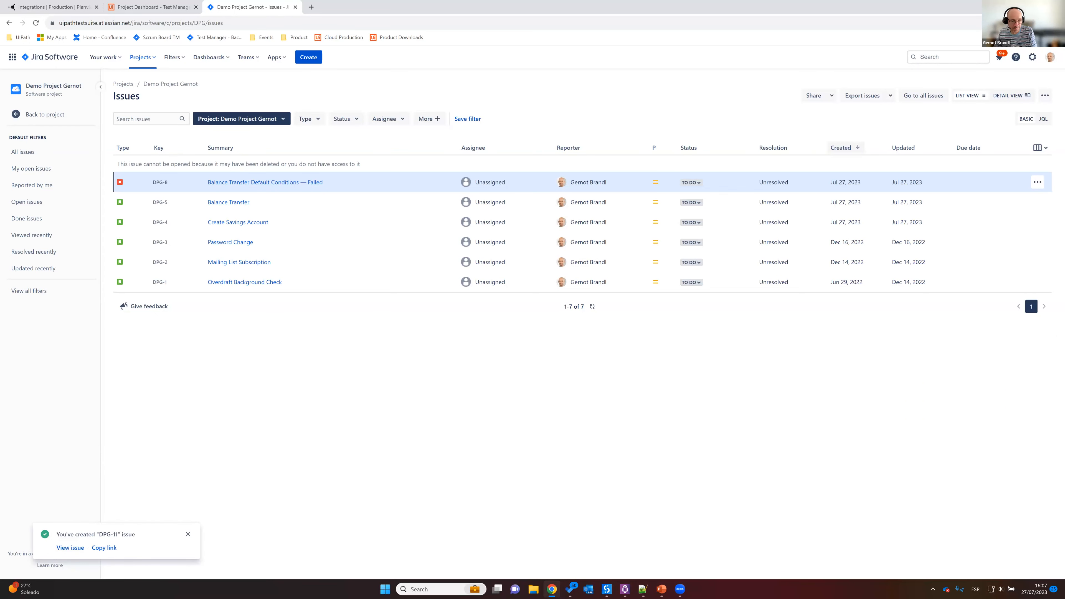
Step: Open the newly created Create Checking Account story and correct the first heading of its description to "Story"
click(70, 548)
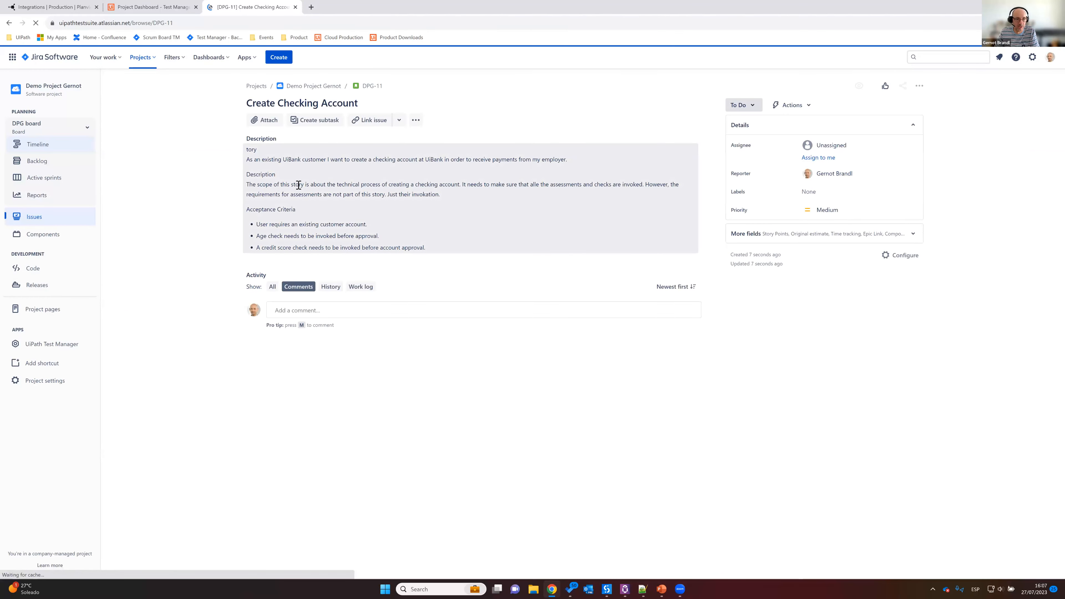
click(298, 189)
click(263, 183)
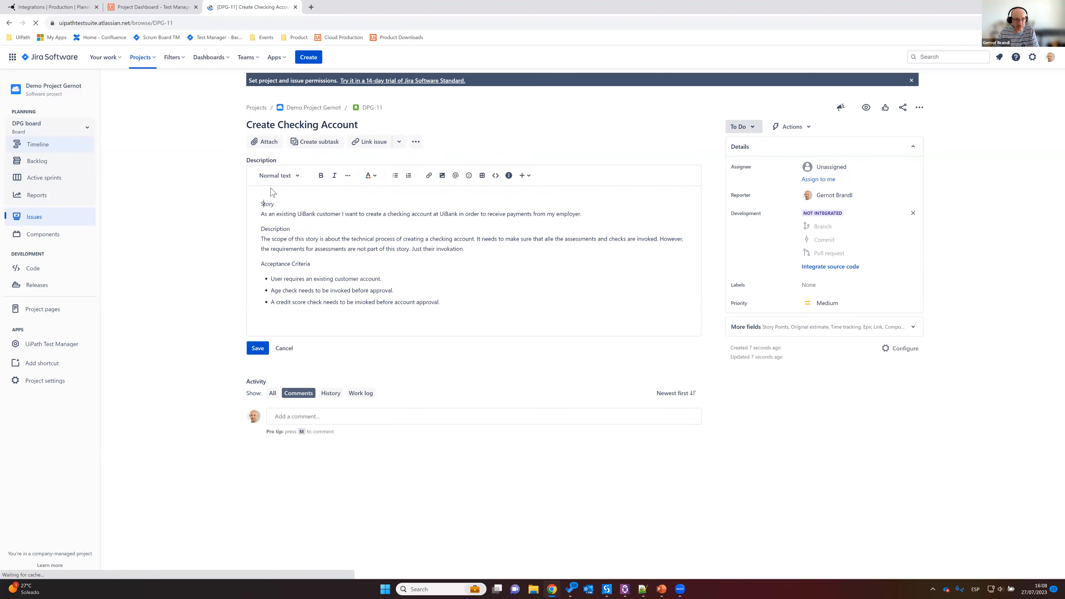
Step: Make the Story, Description and Acceptance Criteria headings bold in the issue description and save it
double_click(272, 193)
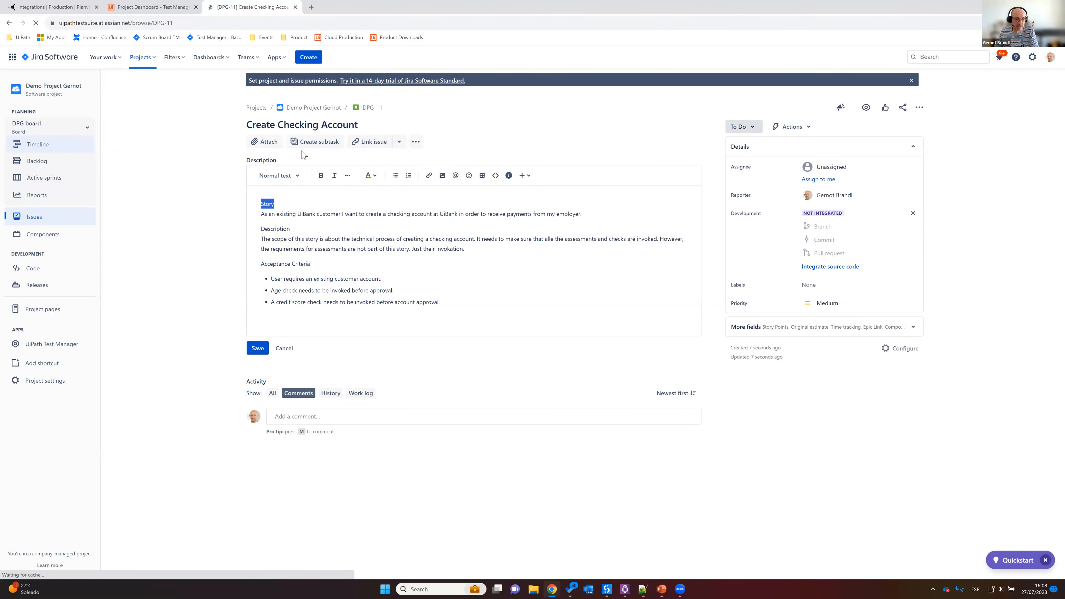
click(320, 176)
double_click(275, 229)
click(321, 175)
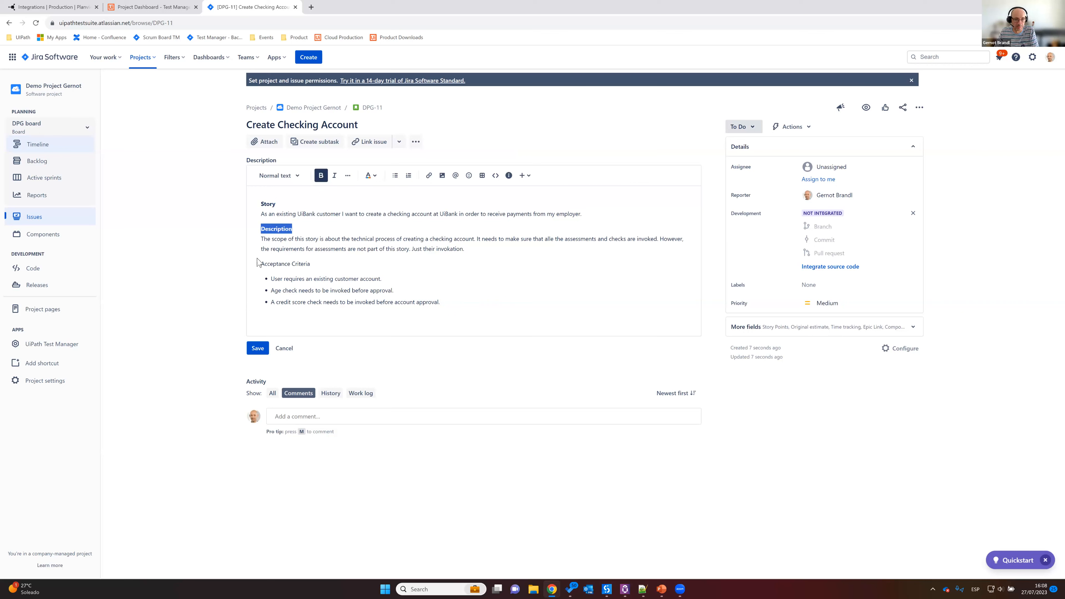
drag(263, 264, 332, 264)
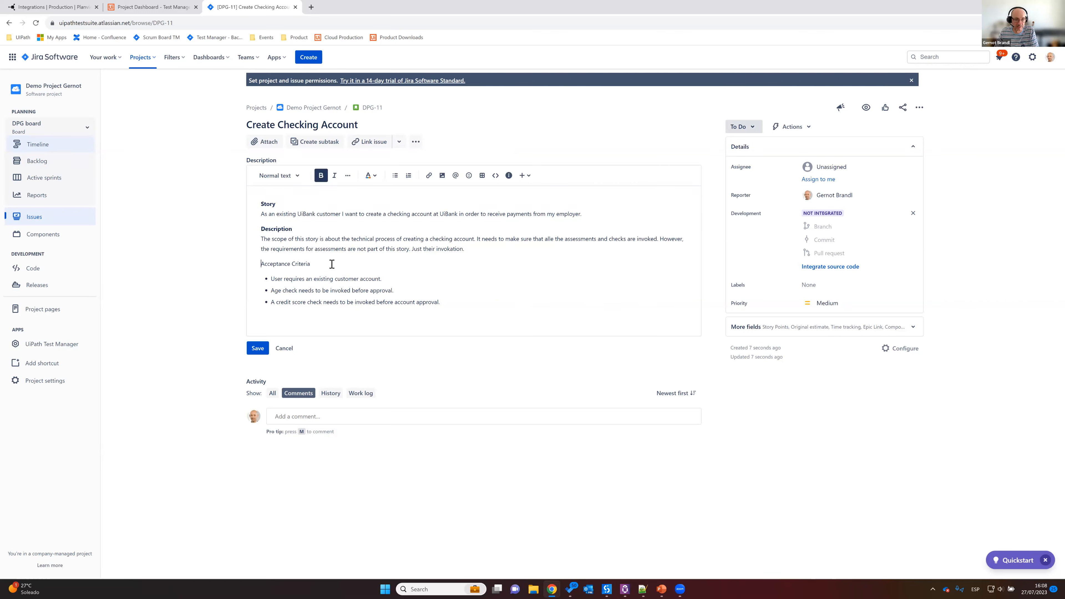
click(321, 178)
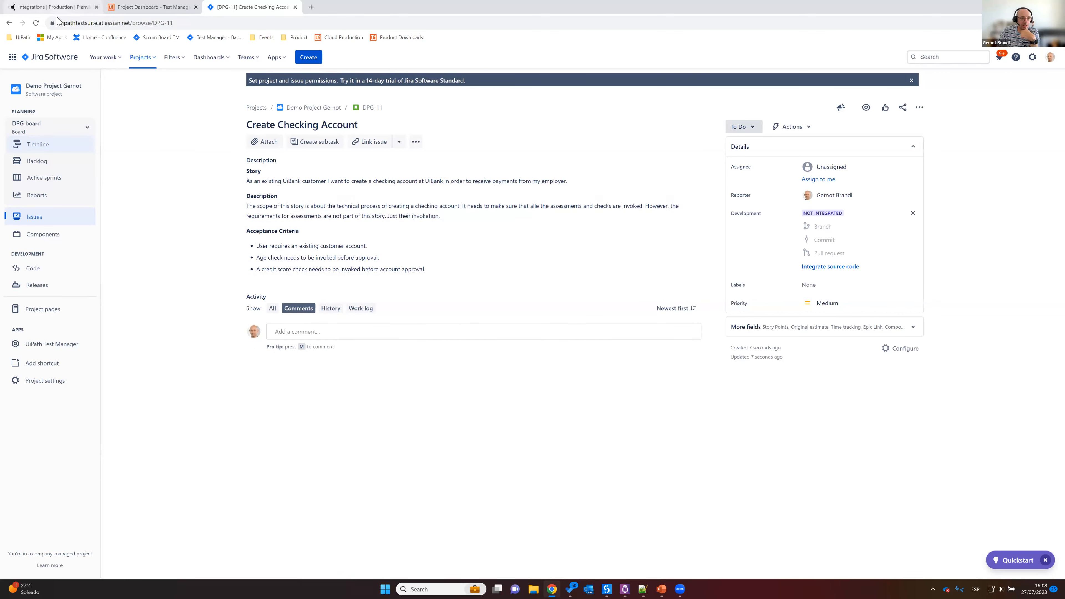
Step: Switch to Test Manager, refresh the project's requirements, and open the synchronised Create Checking Account requirement to review its description
click(53, 7)
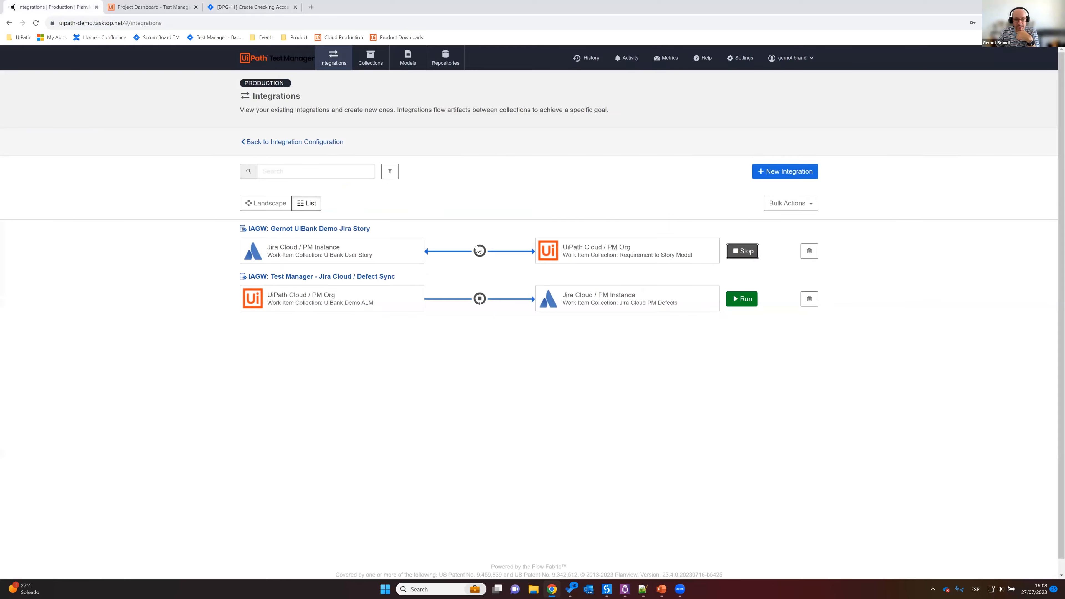
click(151, 8)
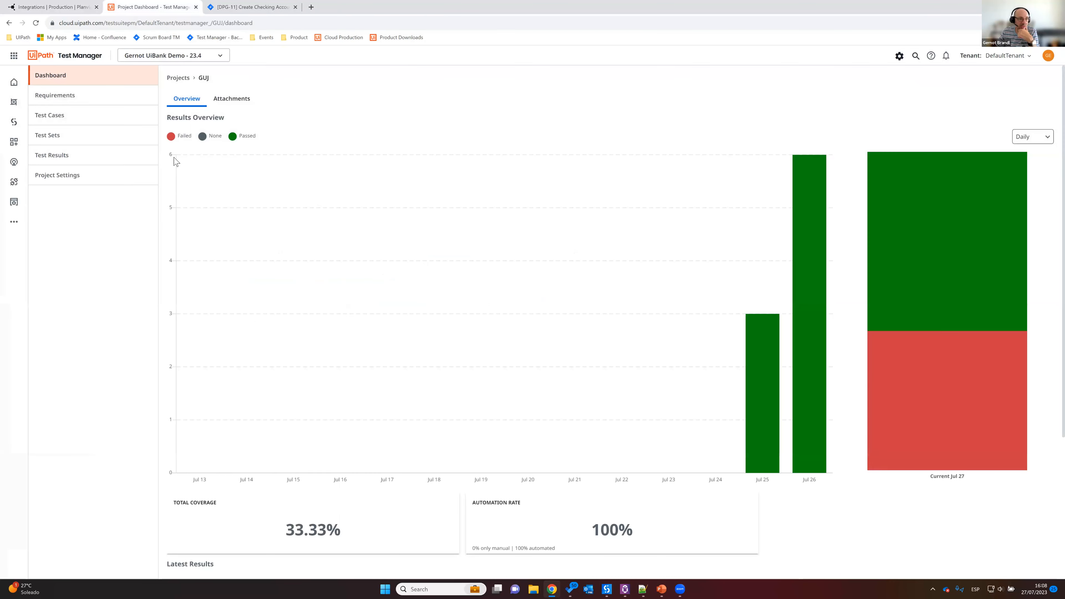
click(57, 100)
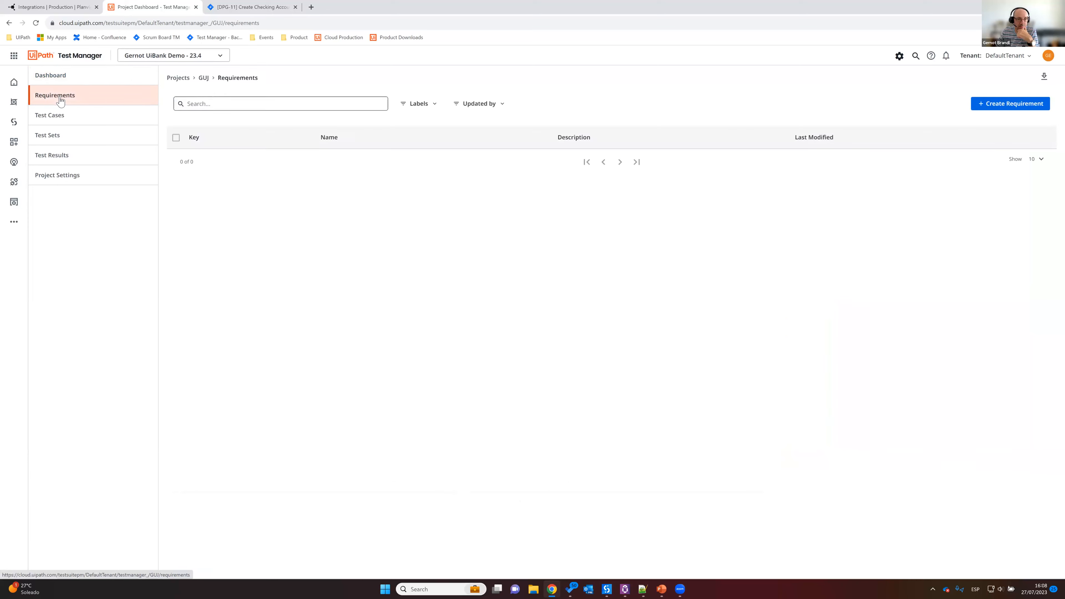
click(36, 24)
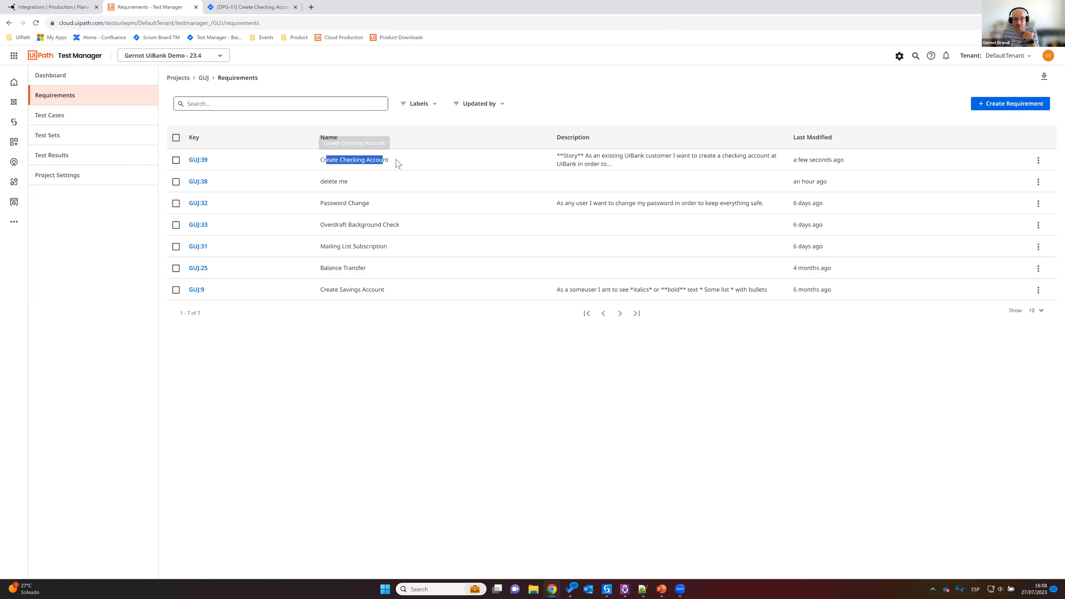
click(198, 161)
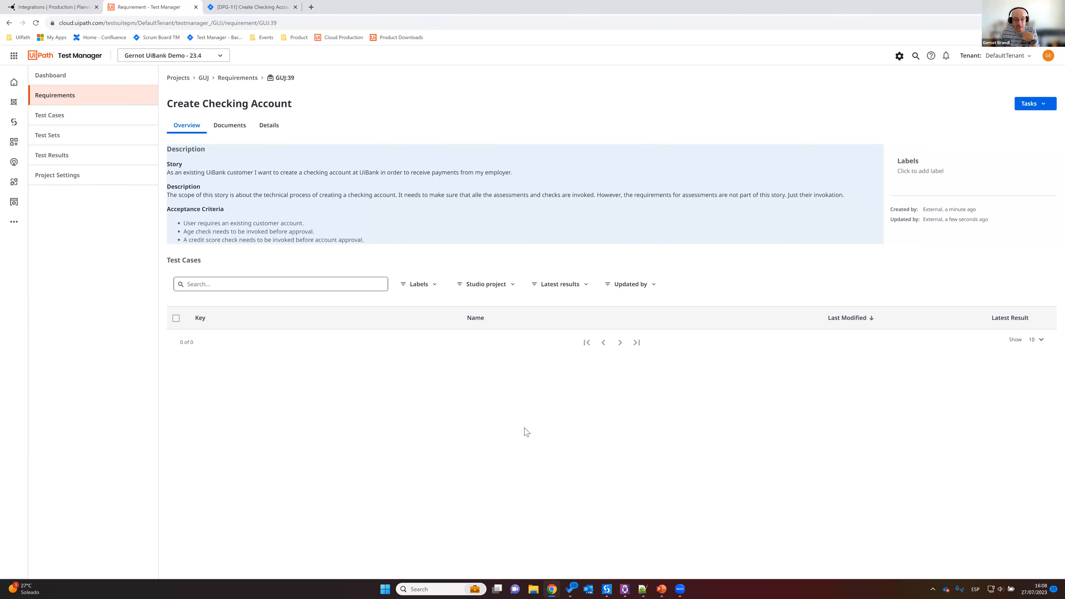
Step: Create a new test case named "Create Checking Account" in the Test Manager project
click(65, 118)
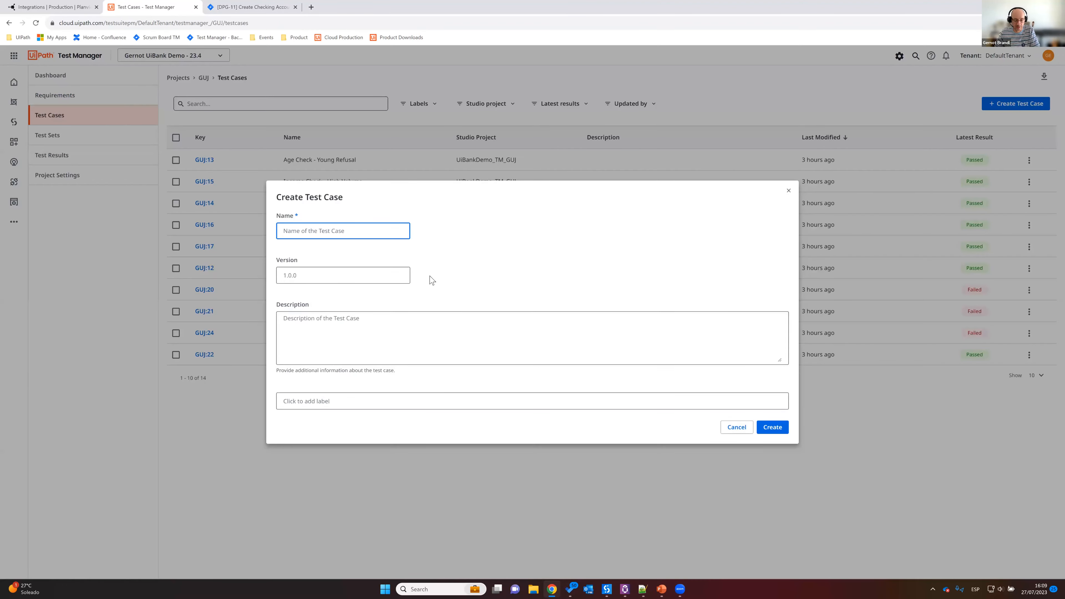
text(Create Checkin)
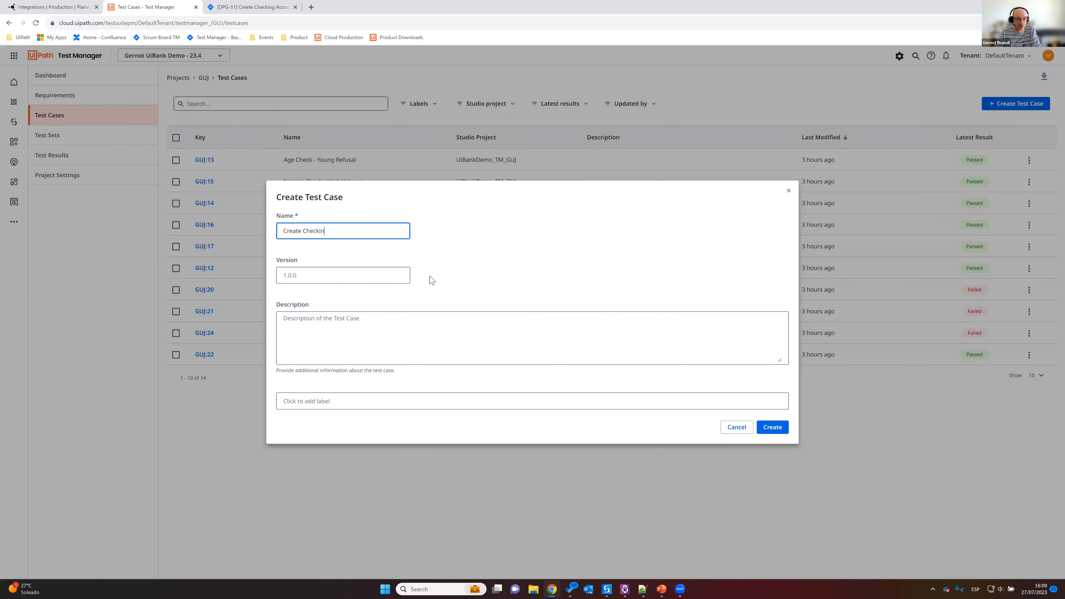
text(g Account)
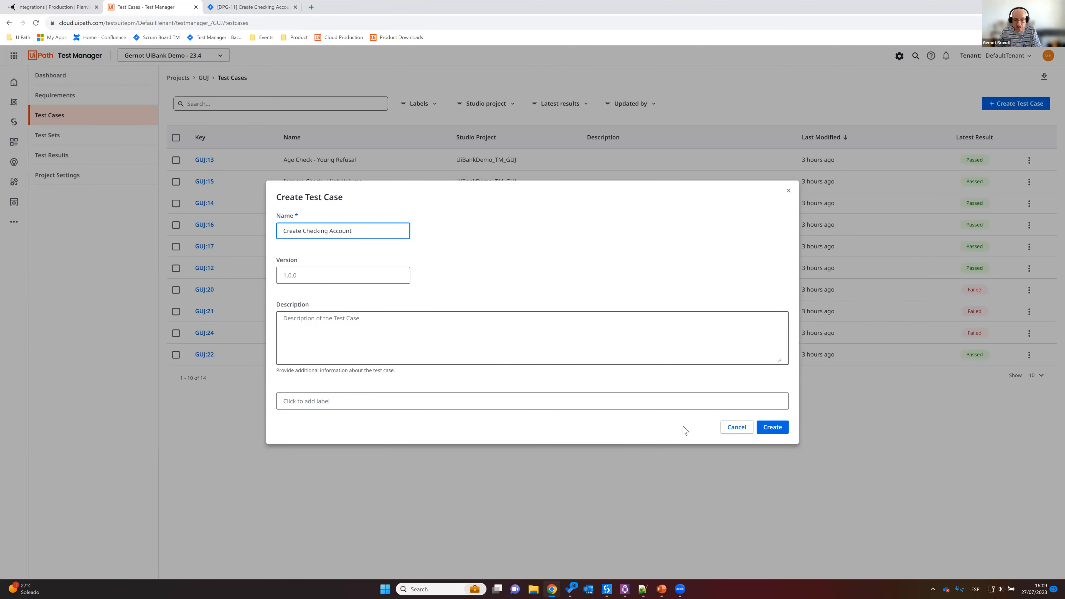
click(786, 428)
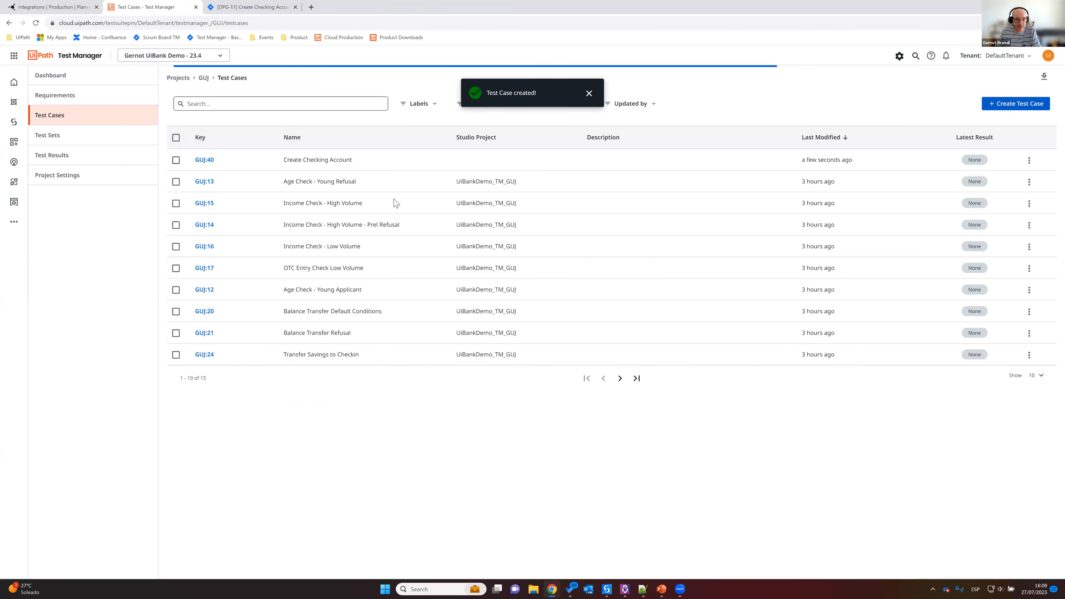
Step: Open the new Create Checking Account test case and assign it to the Create Checking Account requirement
click(207, 162)
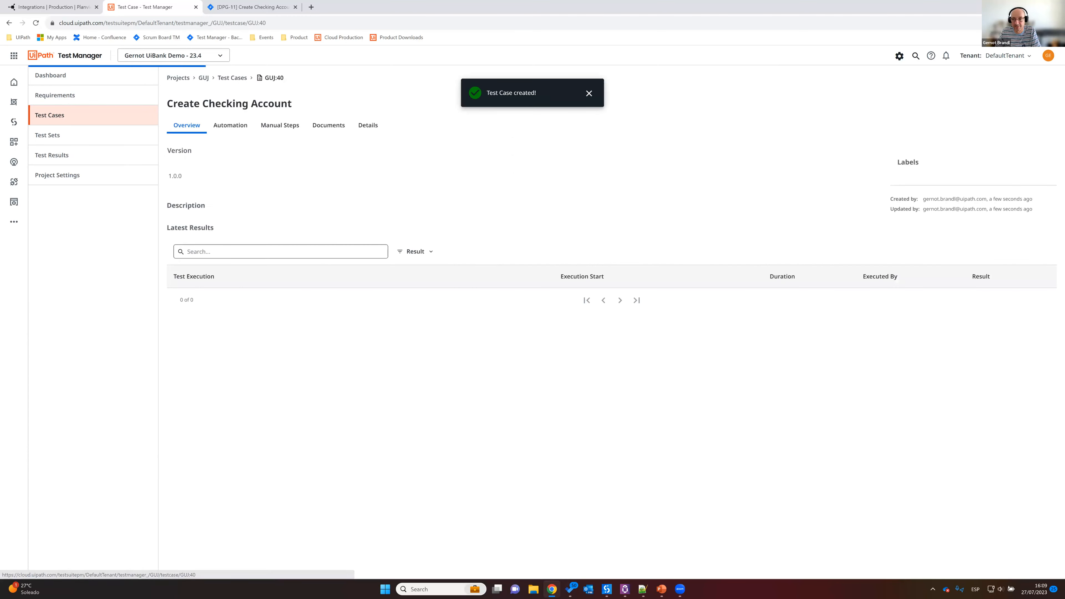
click(1034, 103)
click(1018, 132)
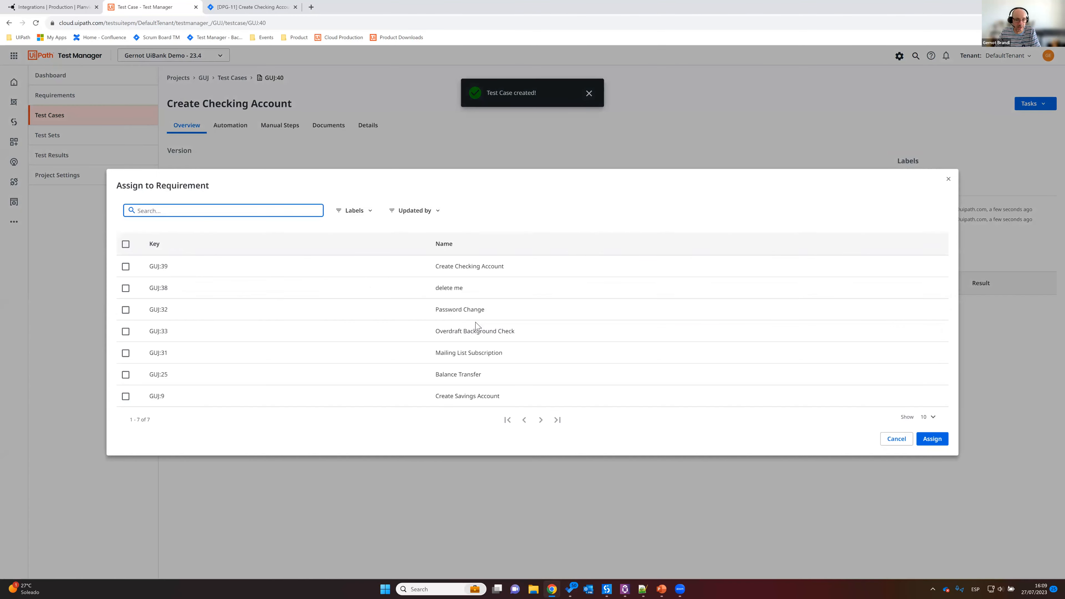
click(126, 267)
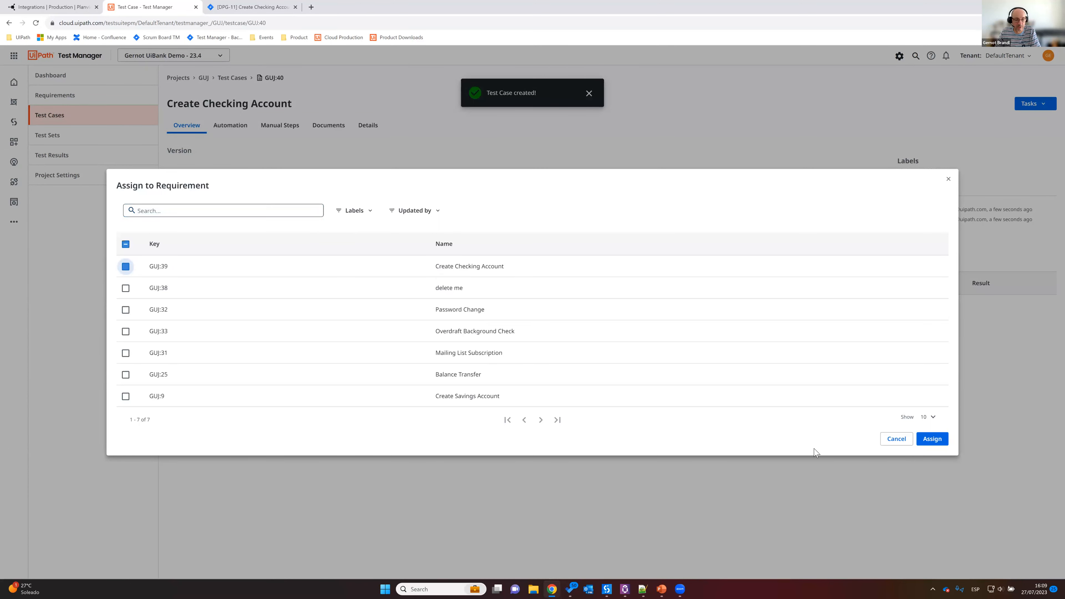
click(932, 438)
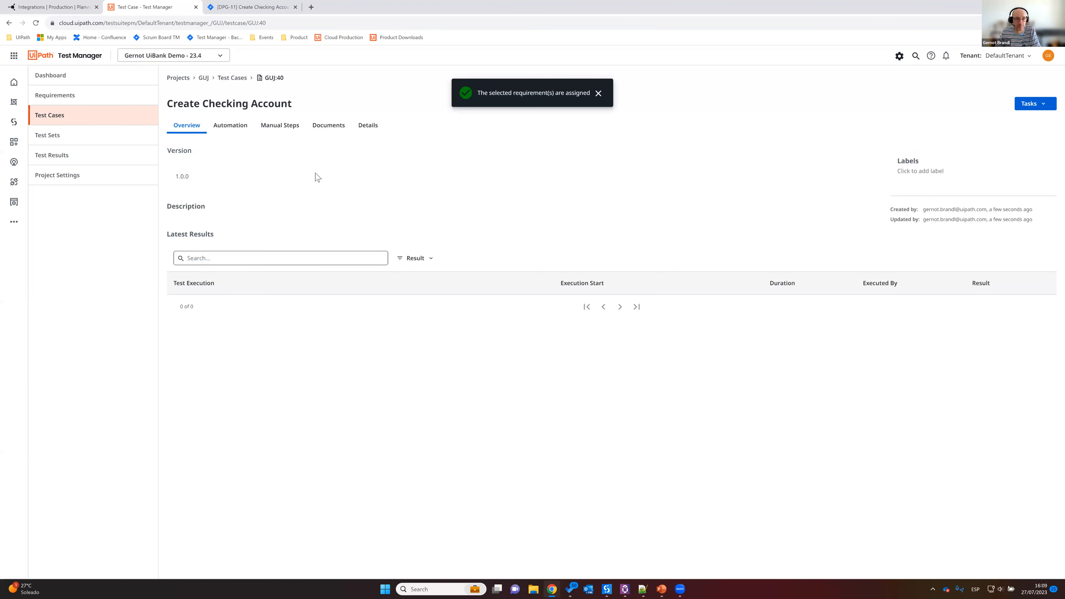
Step: Check the test case's automation details and switch to the UiBankDemo_TM_GUJ project in UiPath Studio
click(229, 130)
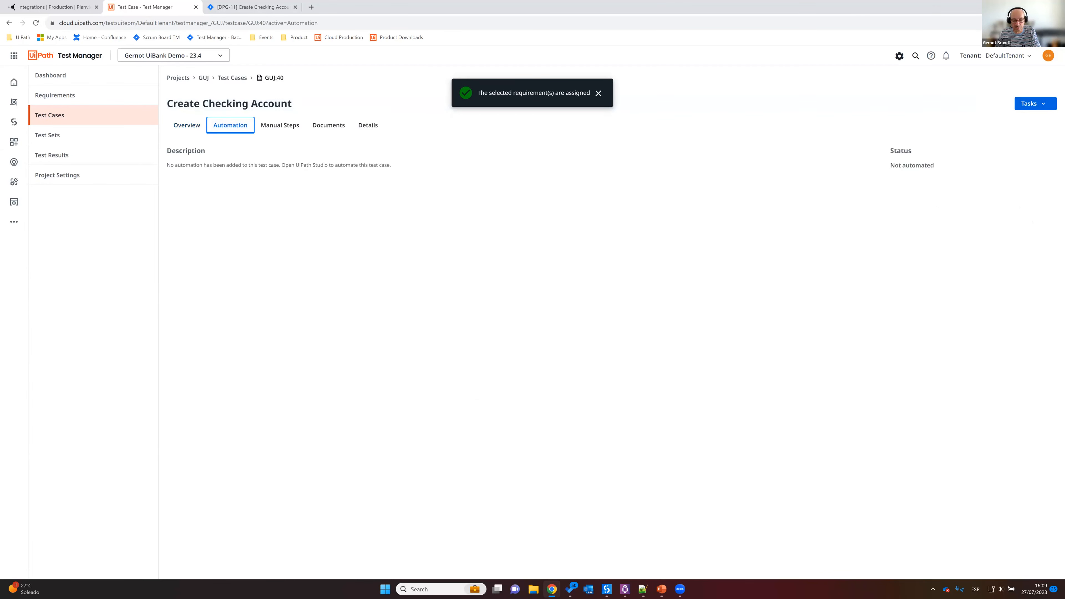
mouse_move(606, 589)
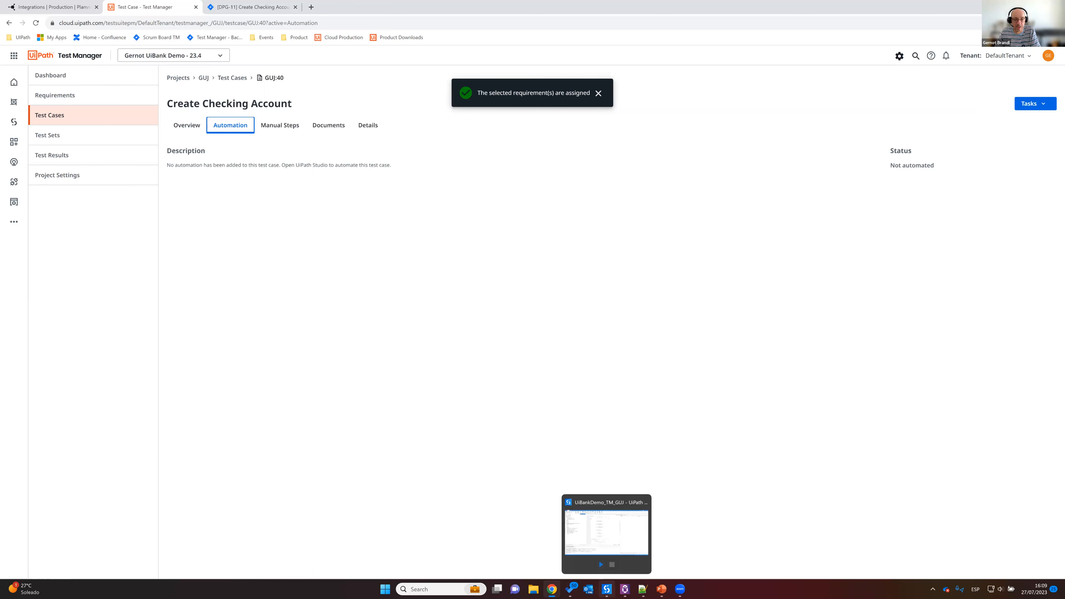
click(607, 589)
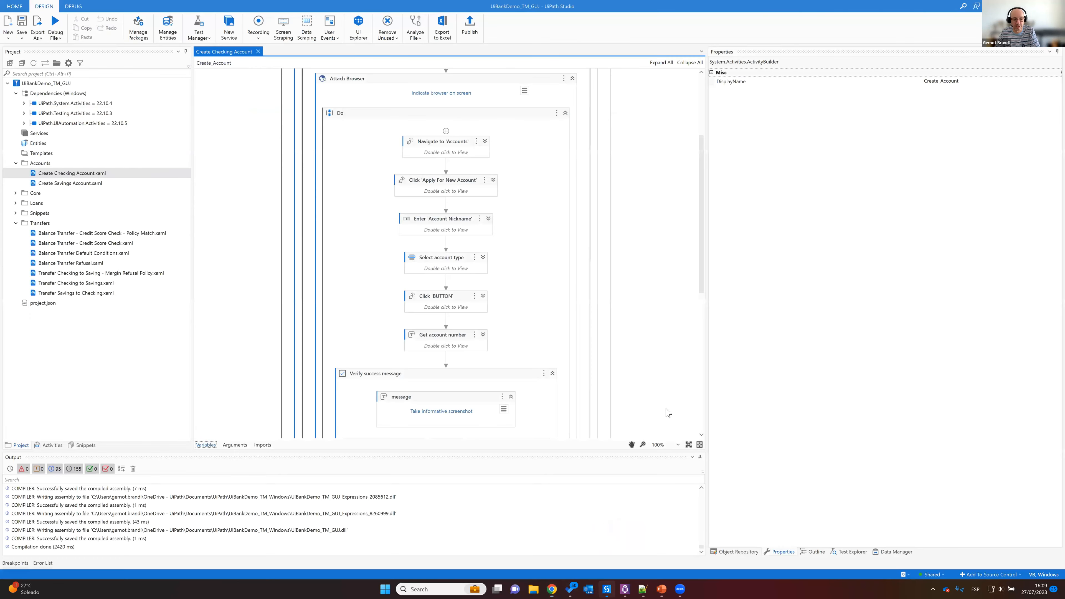
Step: Try to link the Create Checking Account.xaml file to Test Manager
click(34, 174)
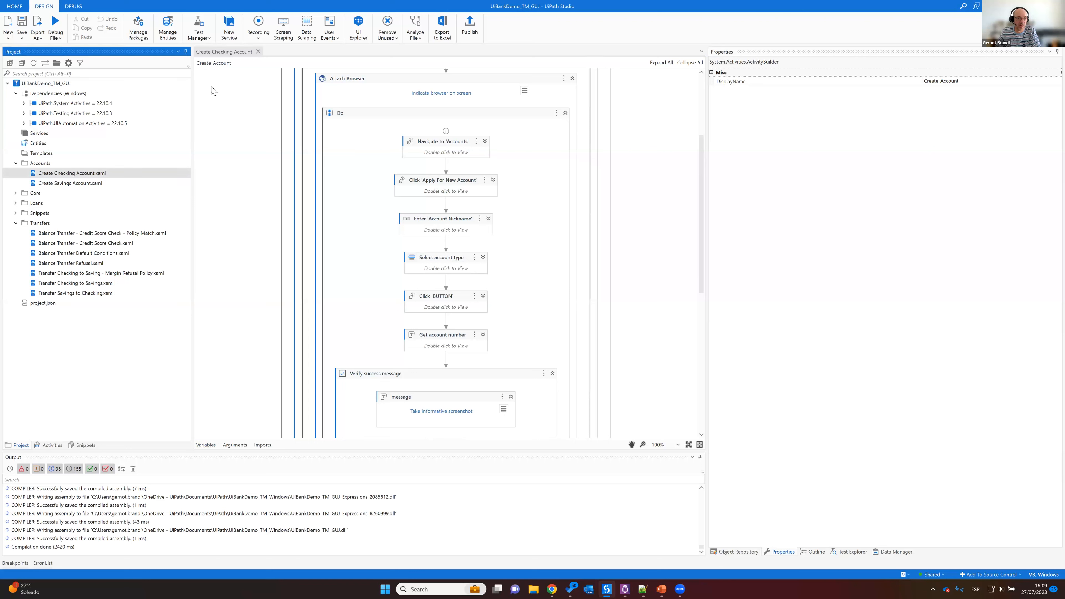
click(207, 32)
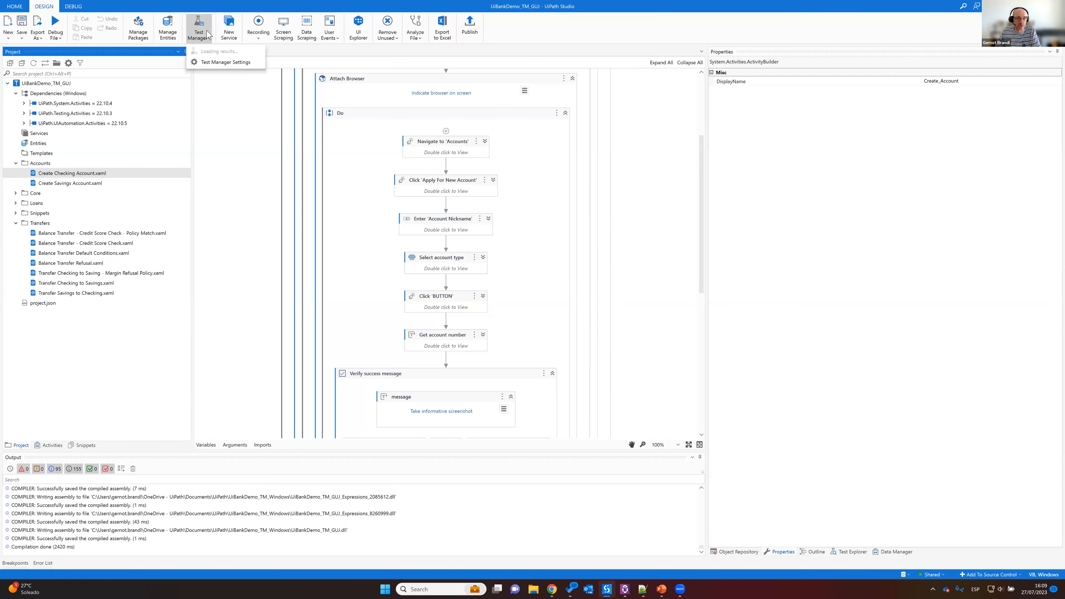
click(86, 170)
click(203, 33)
click(203, 34)
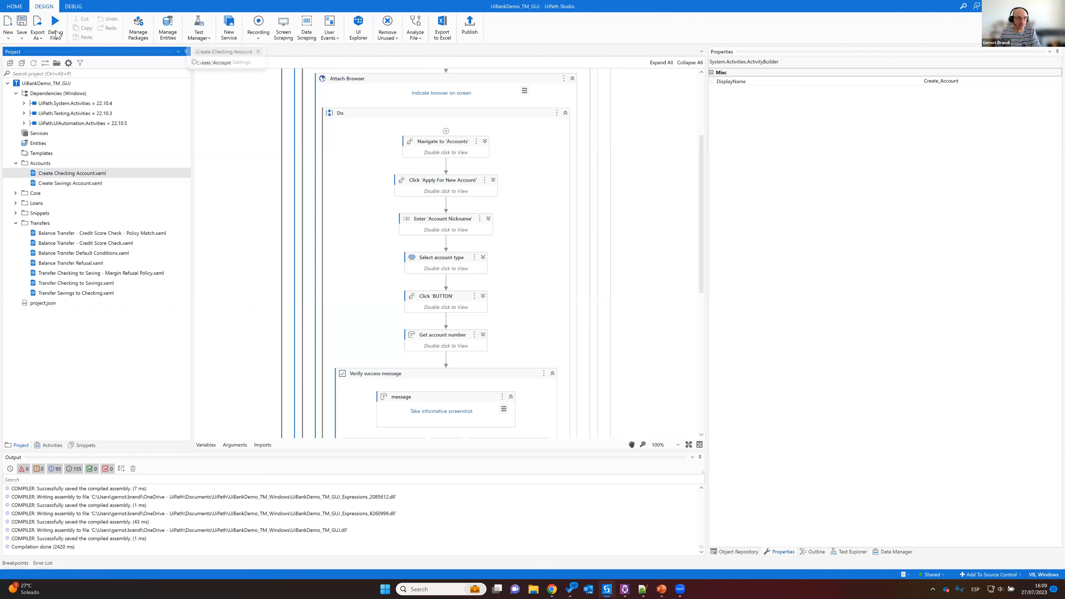
Step: Open the Test Manager configuration in the UiBankDemo_TM_GUJ project settings and try to connect to Test Manager
right_click(41, 84)
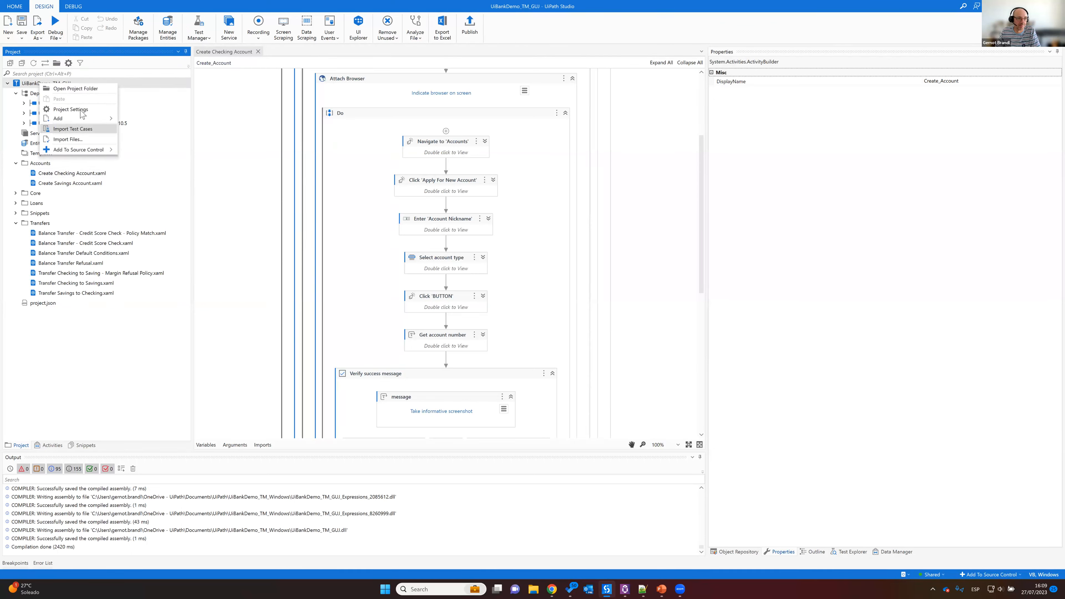
click(81, 110)
click(441, 184)
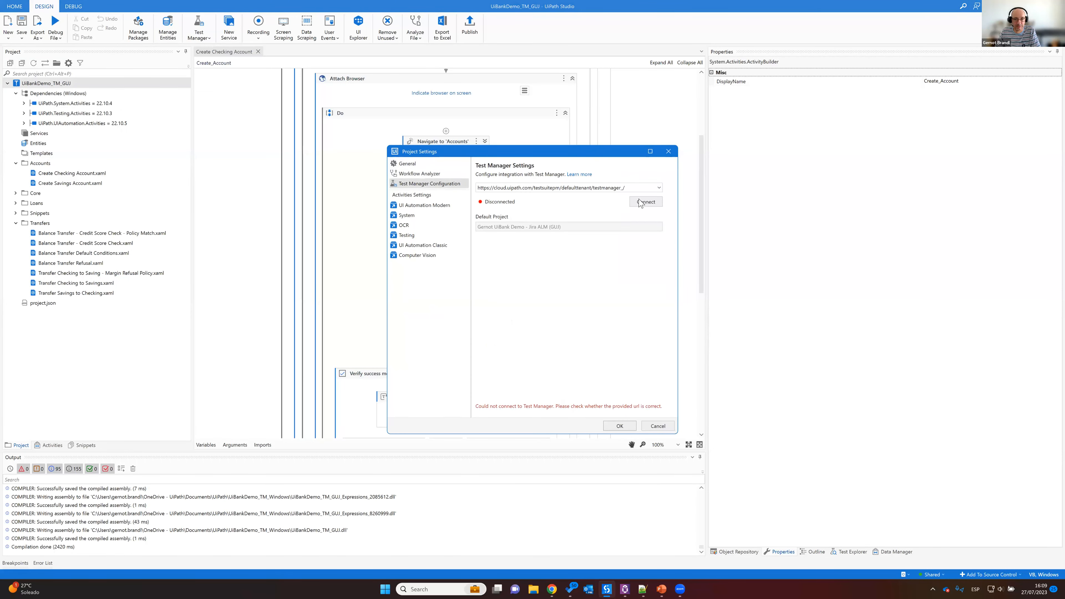
click(644, 204)
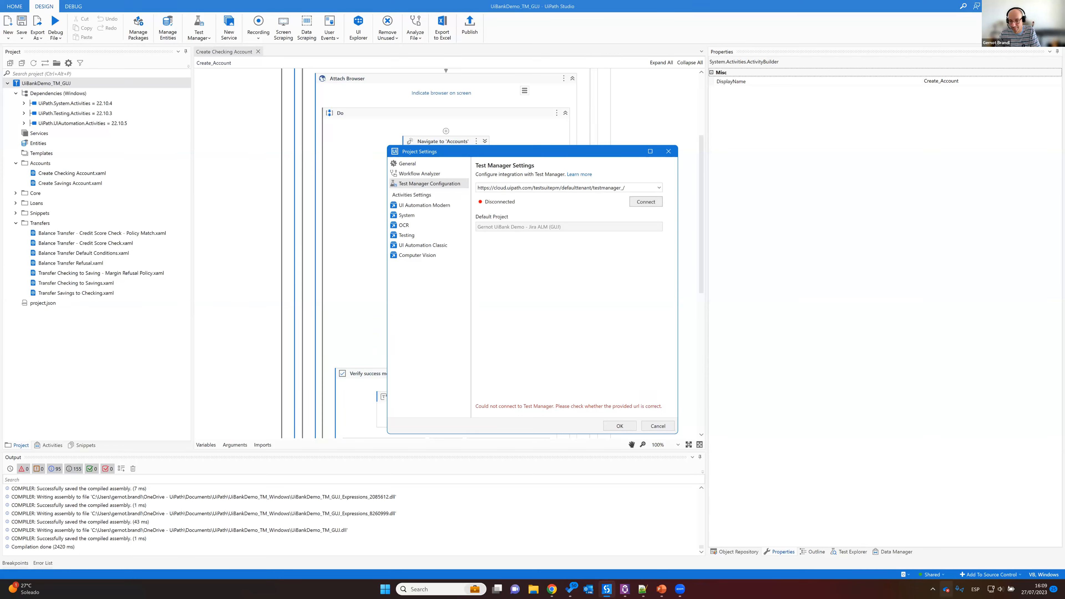
Step: Open UiPath Assistant to check its tenant, and connect the Studio project to Test Manager in the project settings
click(932, 589)
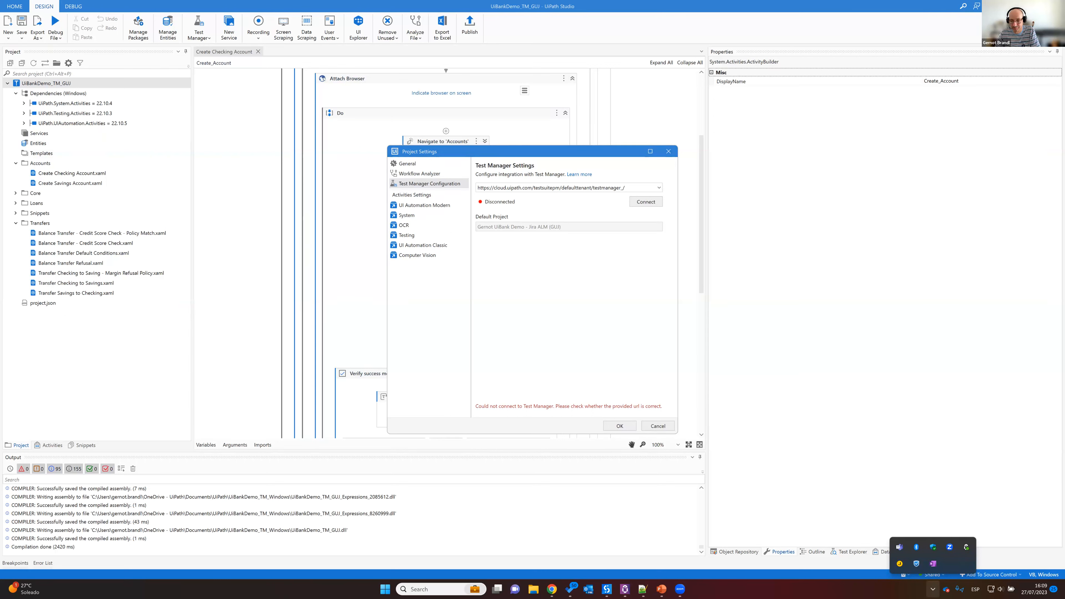
click(965, 546)
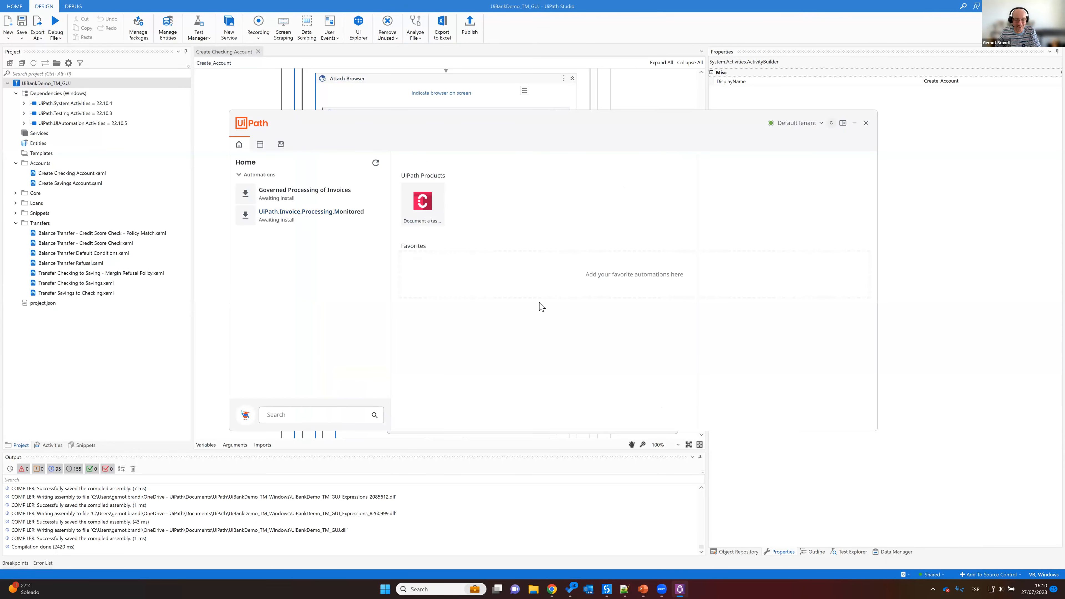
click(790, 124)
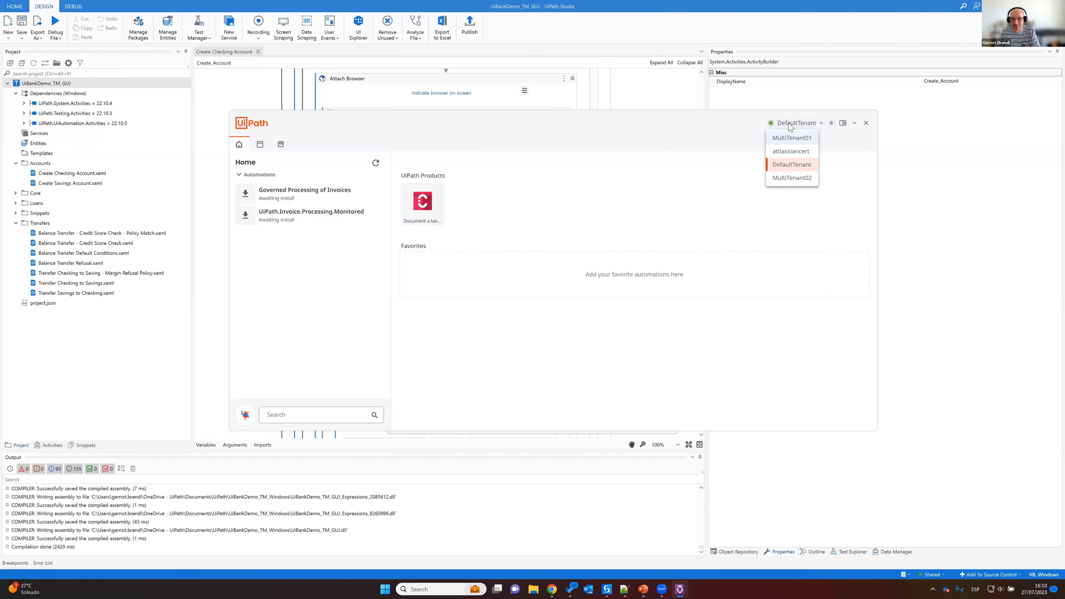
click(789, 125)
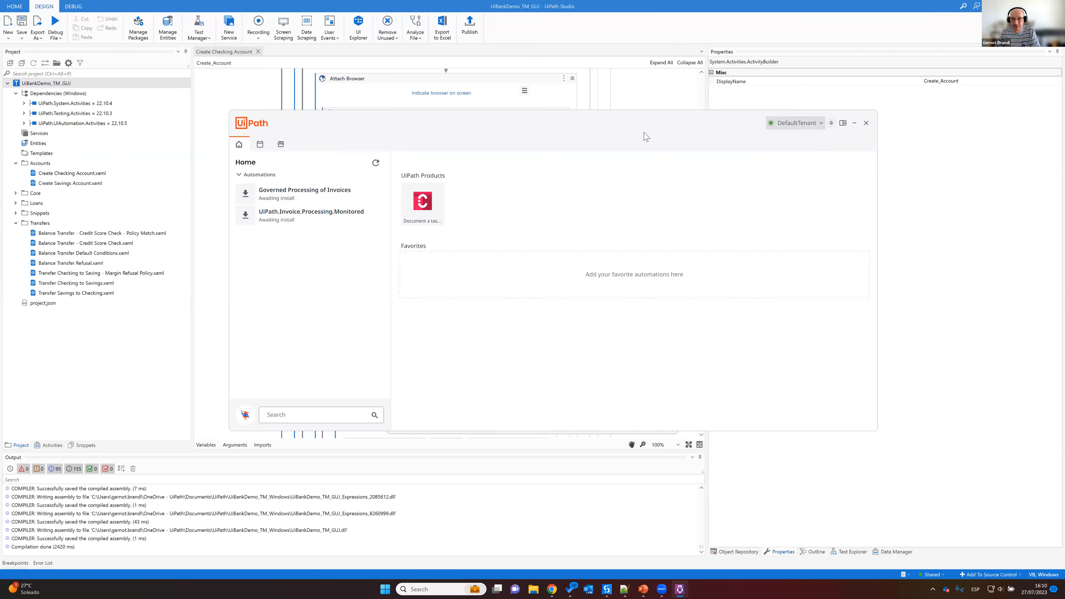
click(645, 202)
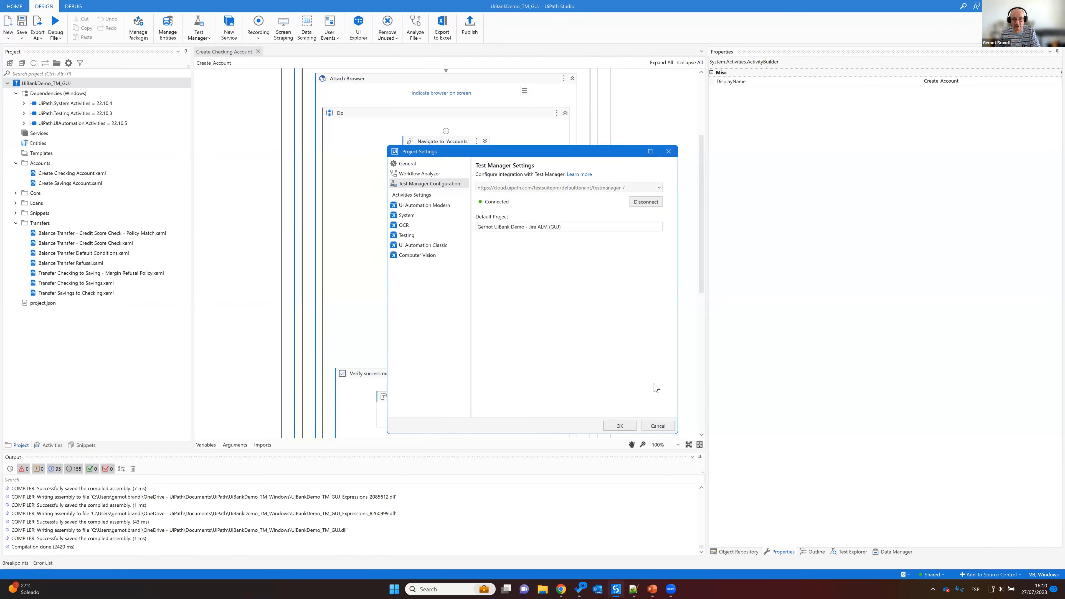
click(624, 426)
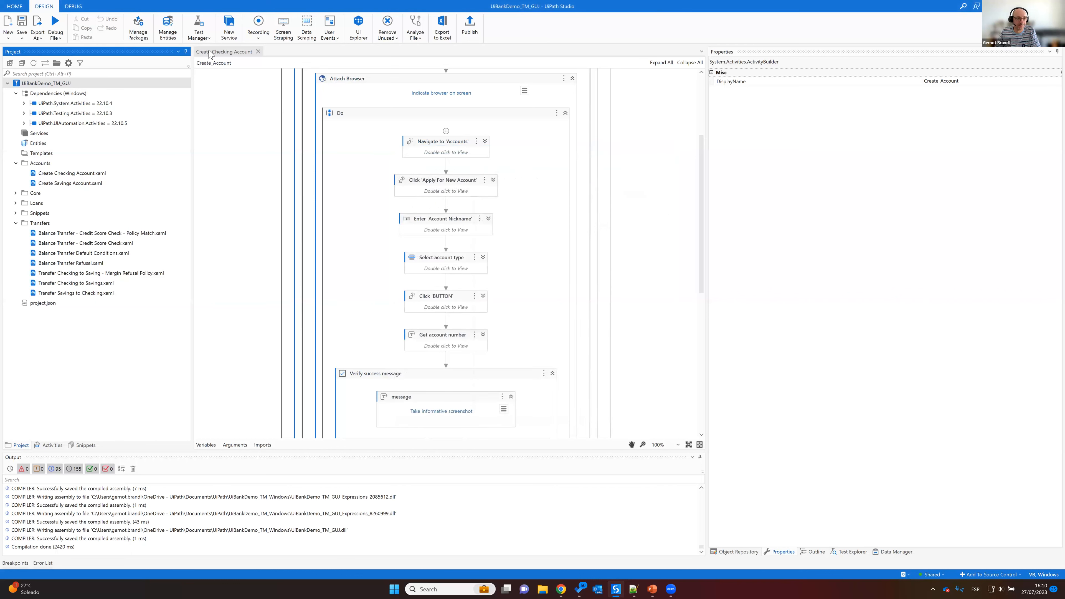
Step: Link the Create Checking Account workflow to the existing GUJ:40 Create Checking Account test case and return to Test Manager in the browser
click(206, 37)
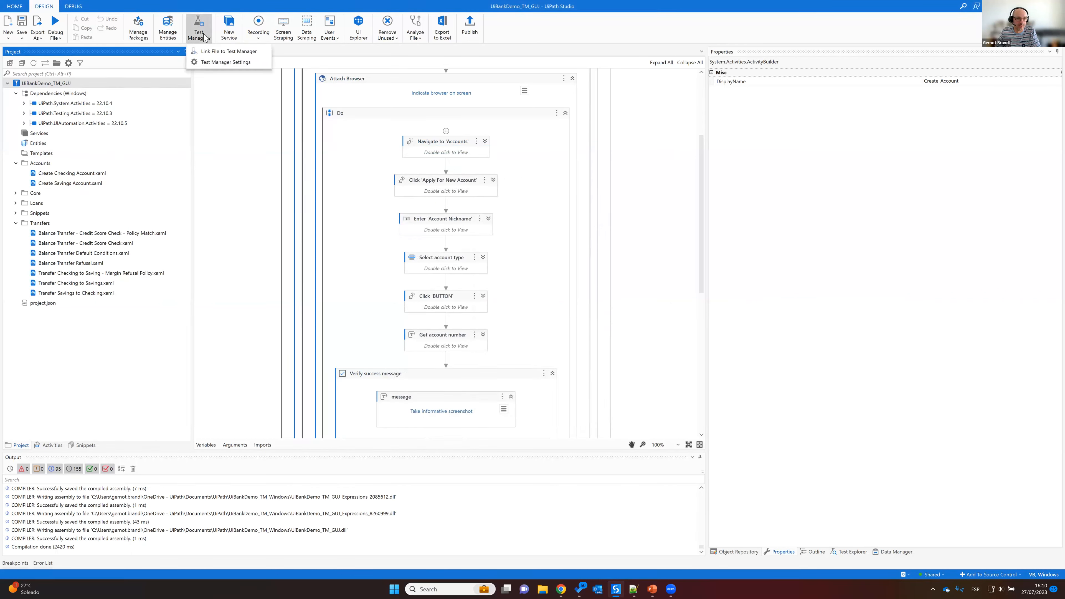
click(227, 52)
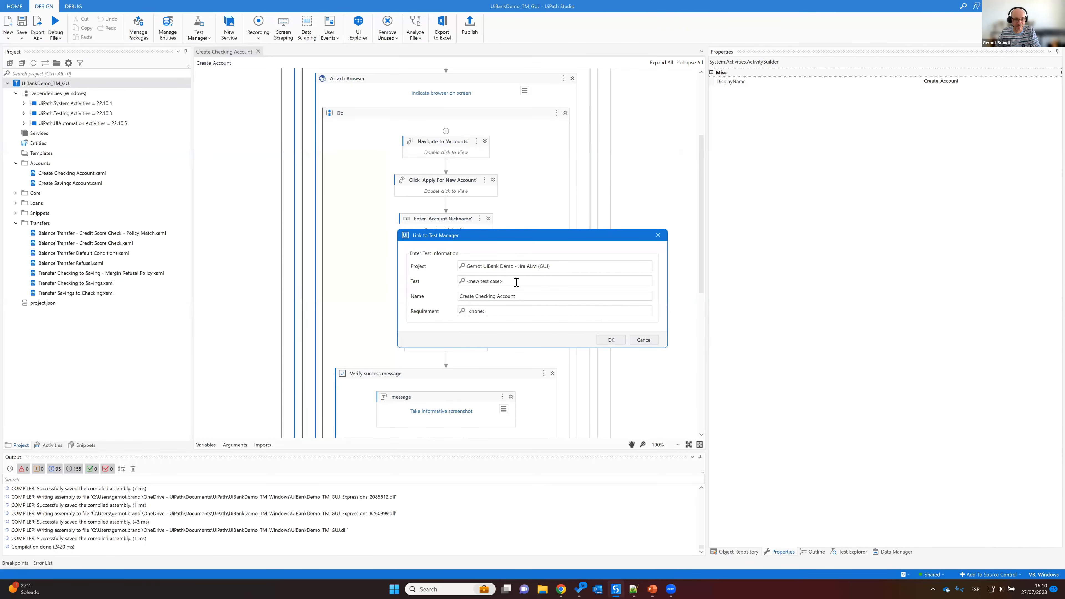
click(471, 282)
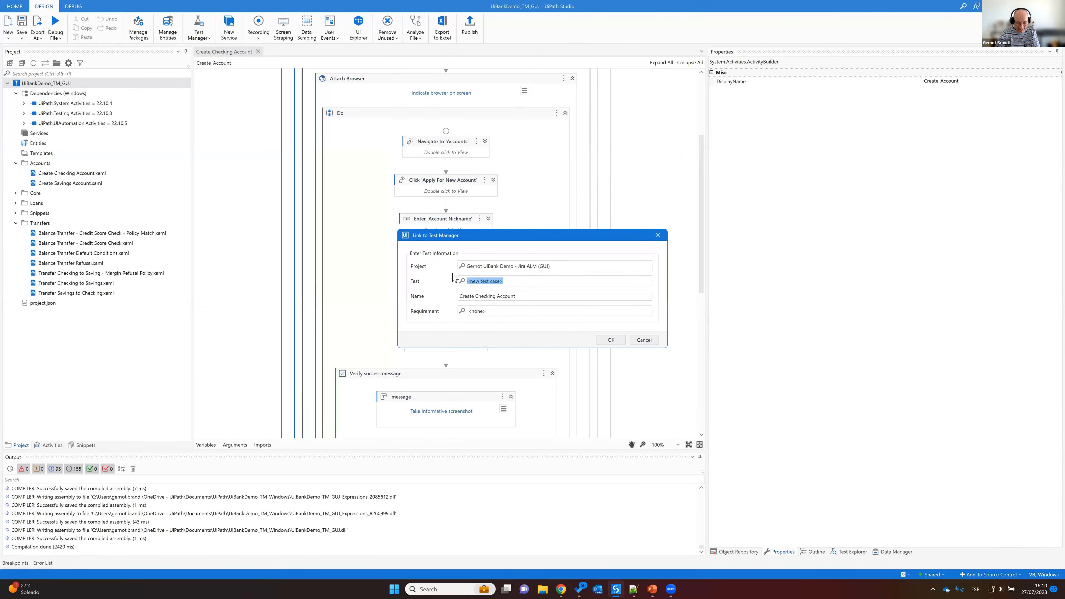
text(Create)
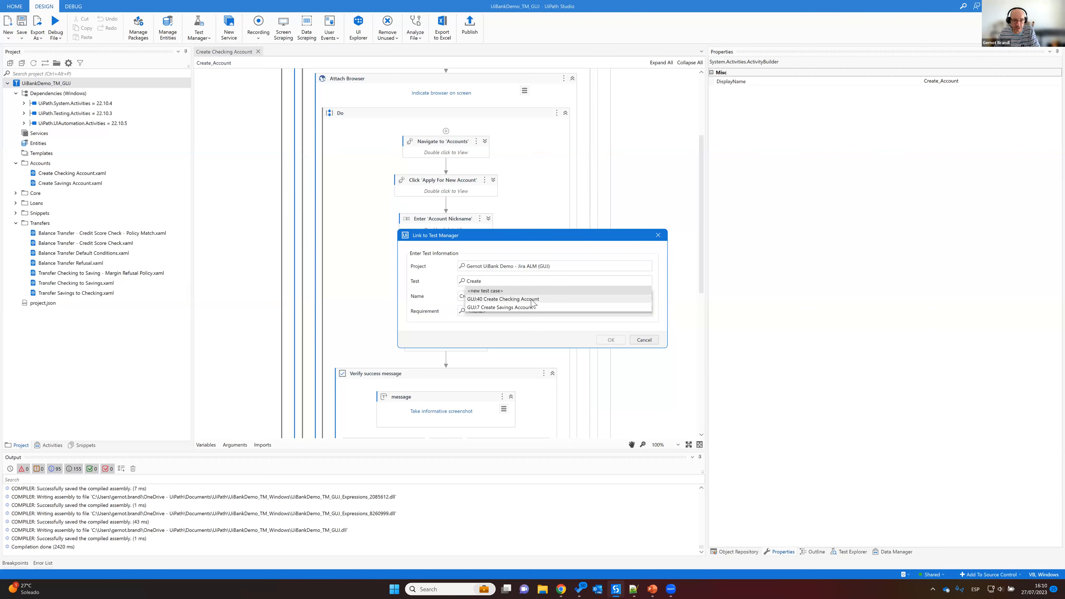
click(532, 300)
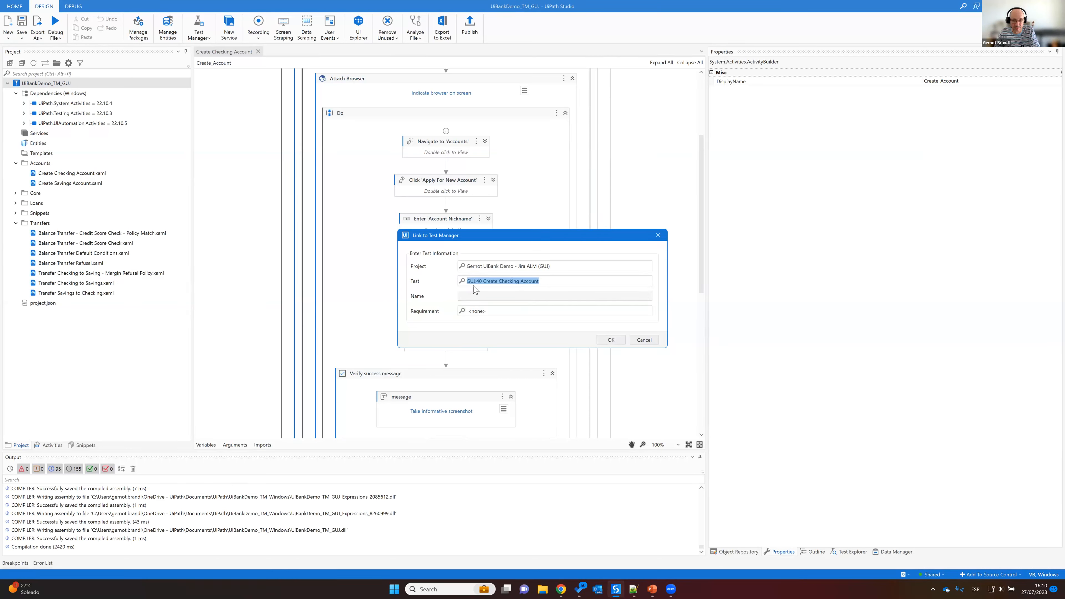
click(611, 340)
click(611, 341)
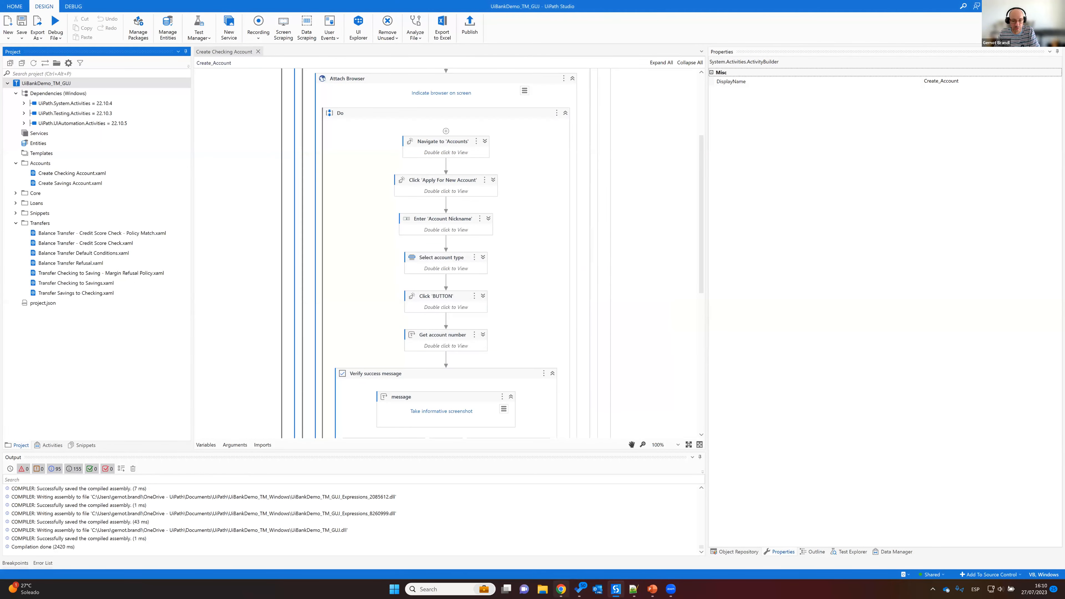
click(561, 589)
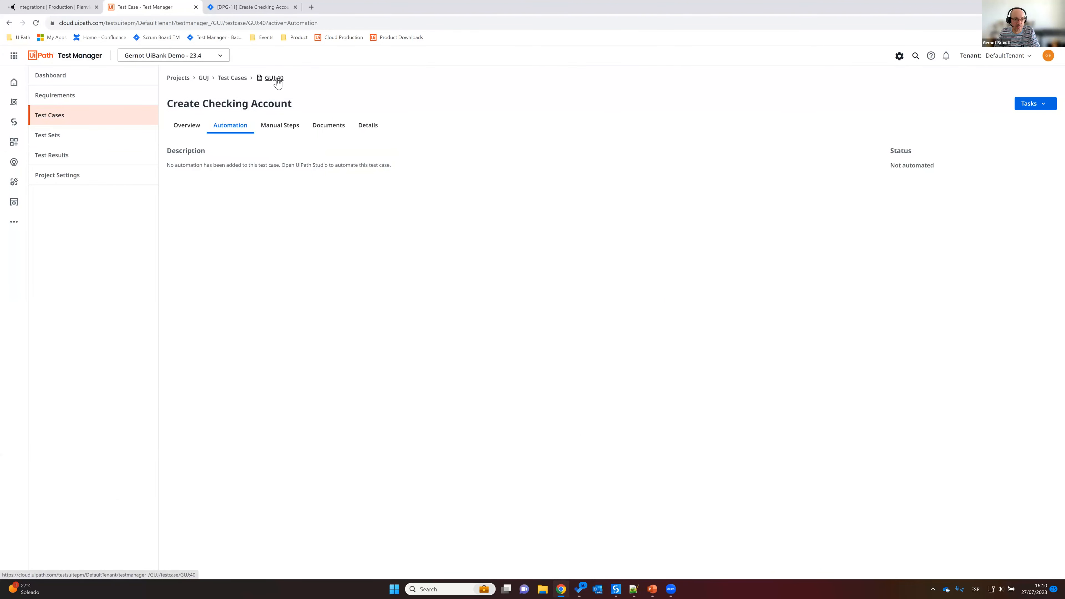
Step: Reload the Create Checking Account test case and check the Studio project linked as its automation
click(36, 23)
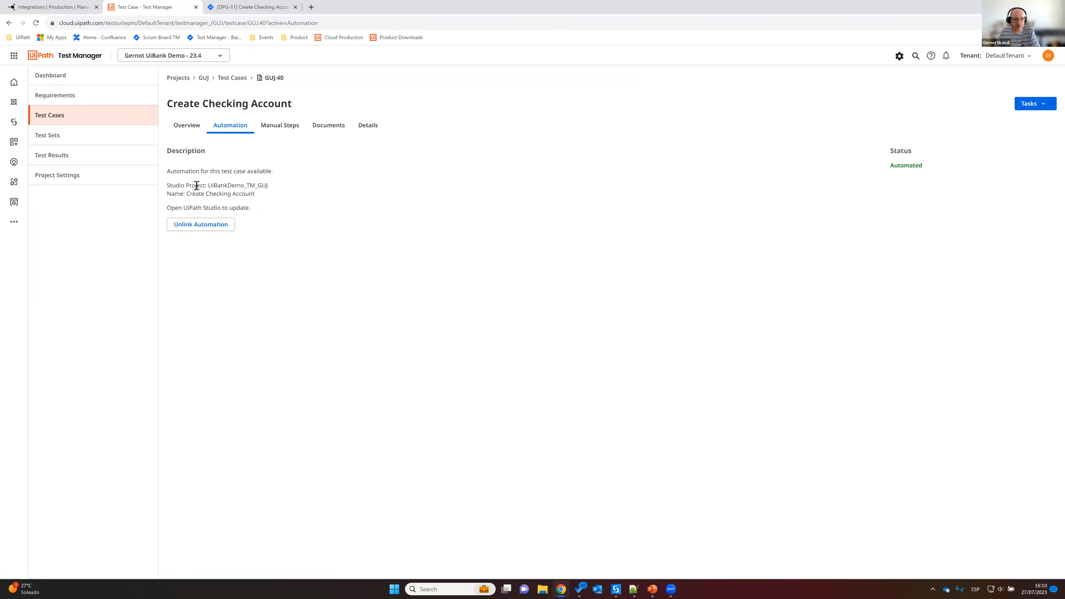
drag(179, 187, 248, 187)
click(290, 190)
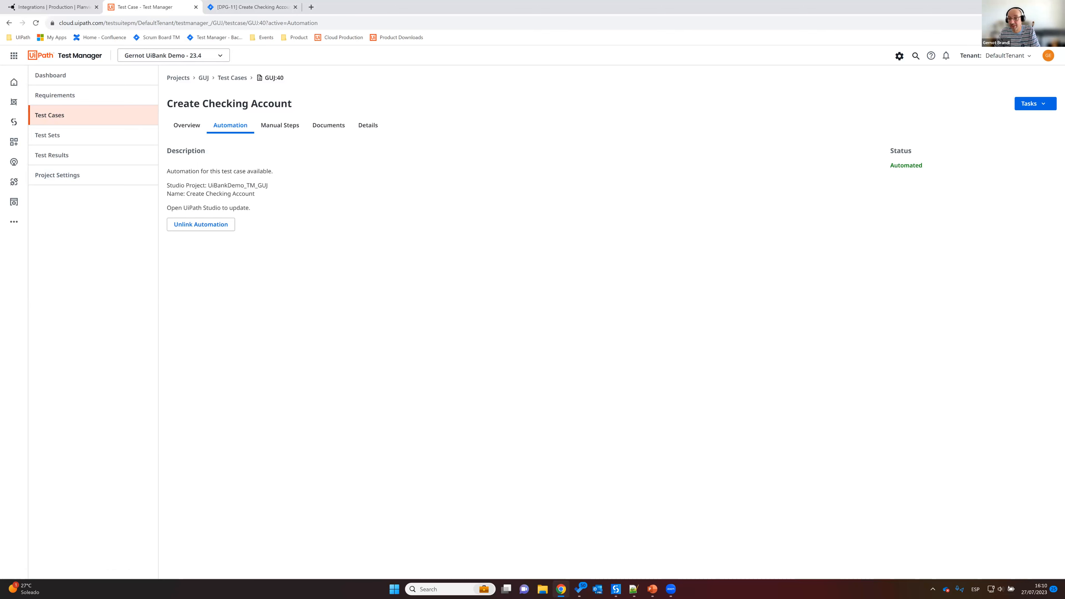
Step: Add the "smoke test" label to the Create Checking Account test case
click(194, 128)
click(940, 173)
text(smoke)
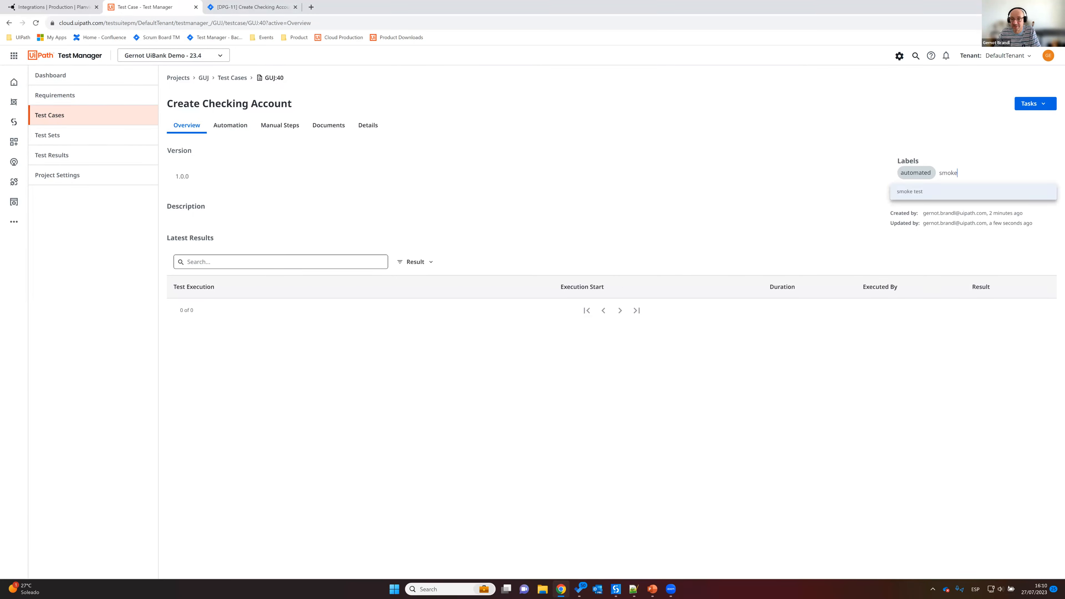
click(931, 191)
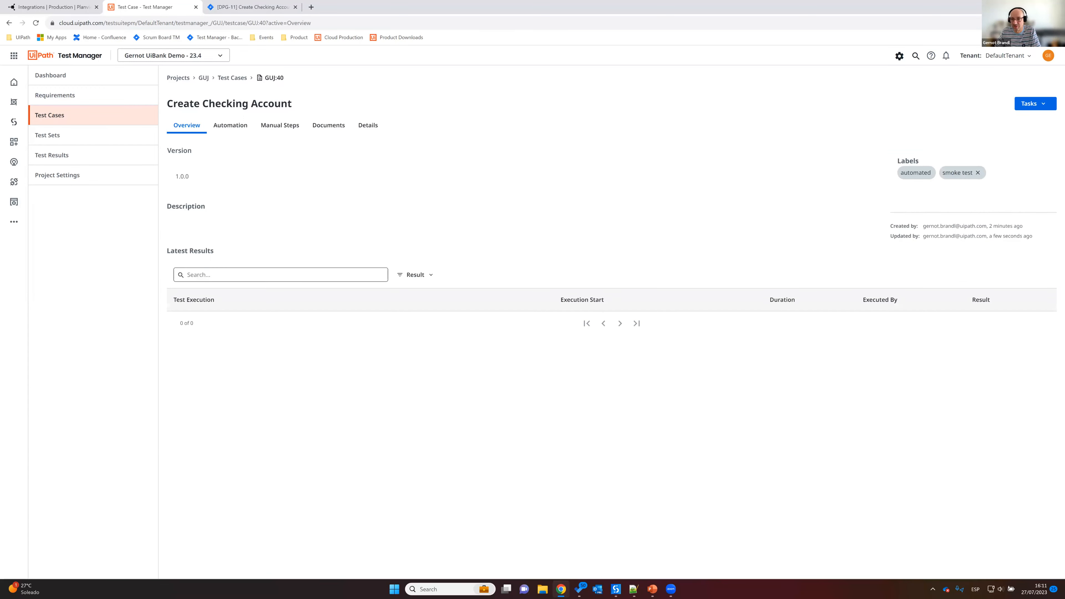
Step: Open the Smoke Test test set, check its dynamically assigned test cases, and execute it as an automated run
click(61, 141)
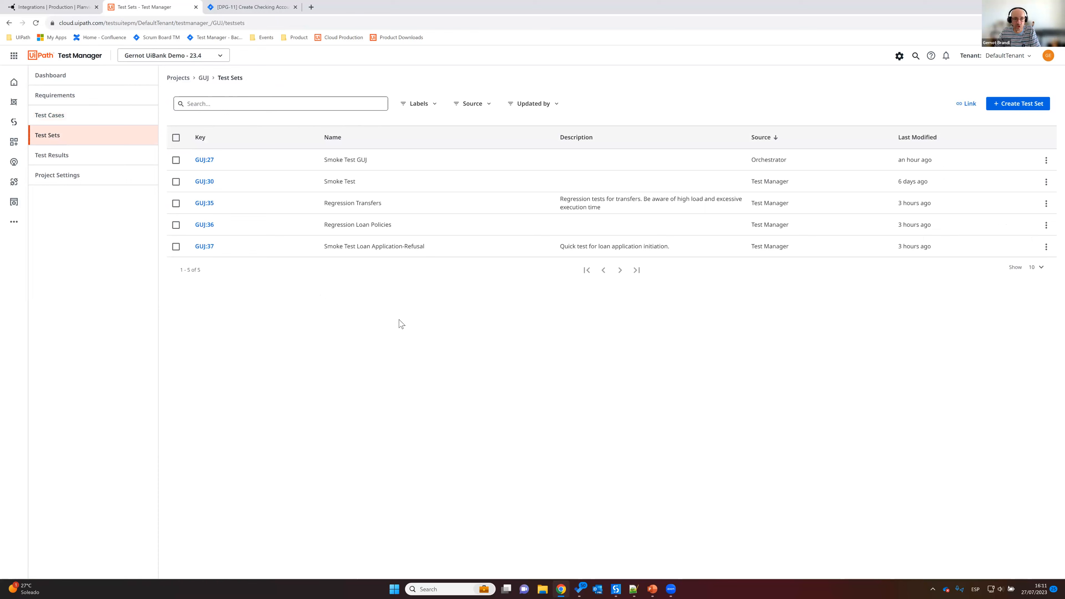
click(204, 181)
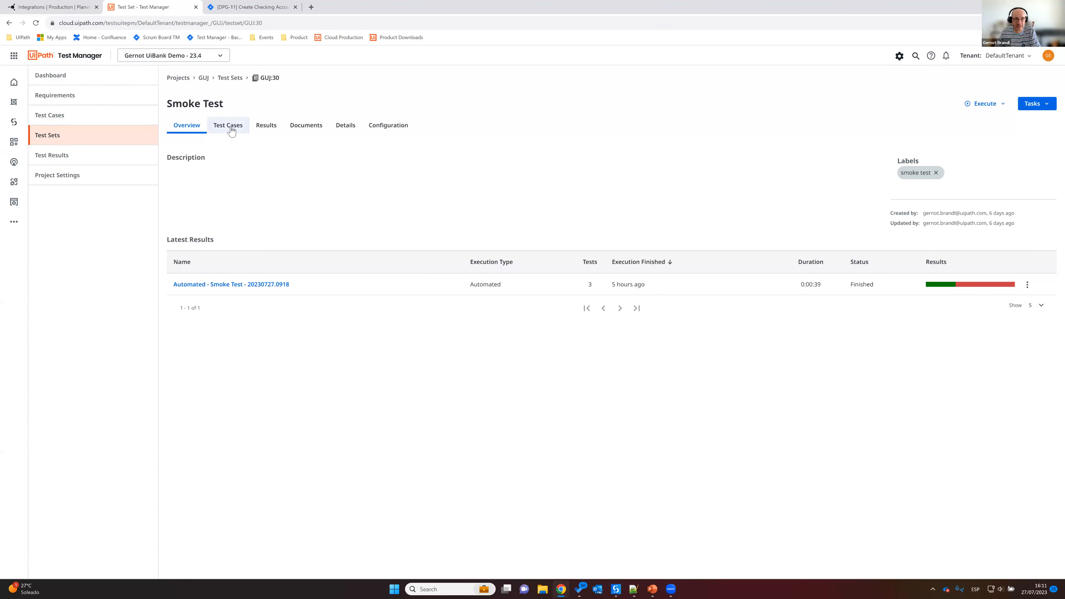
click(229, 127)
click(197, 133)
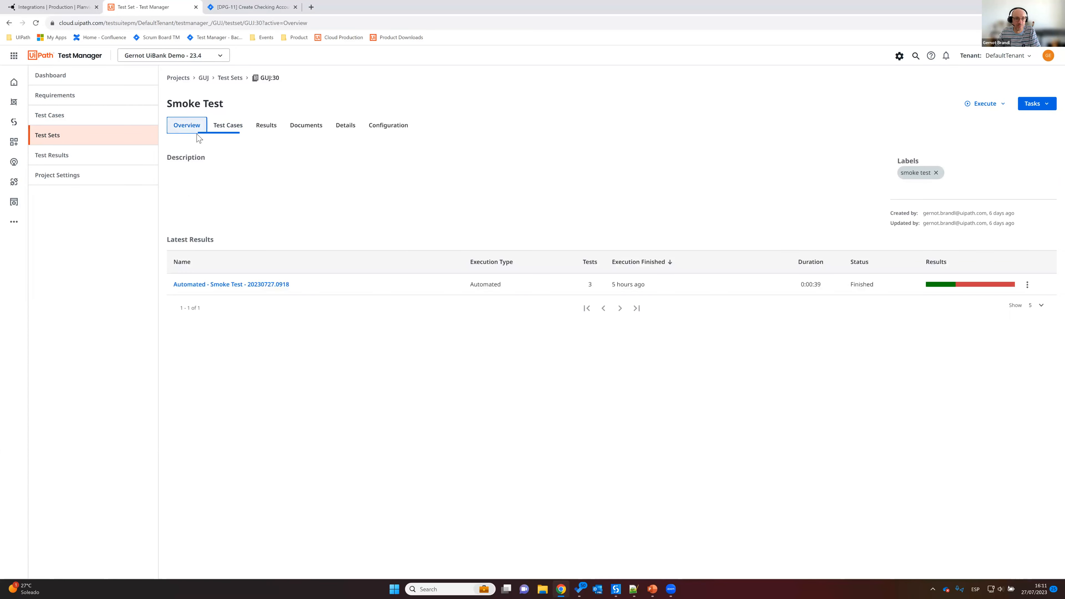
click(229, 133)
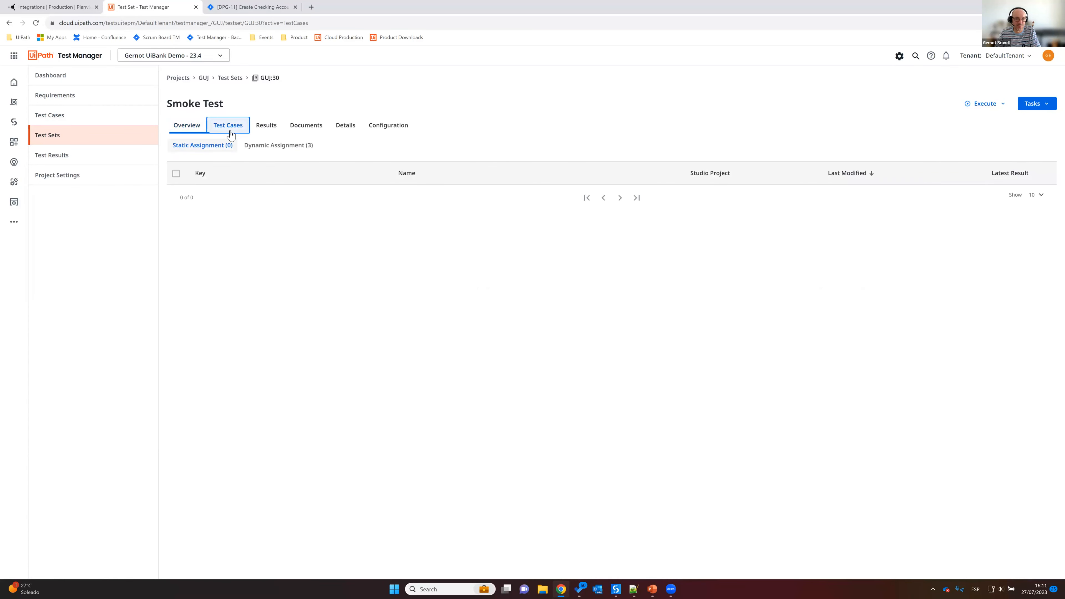
click(278, 146)
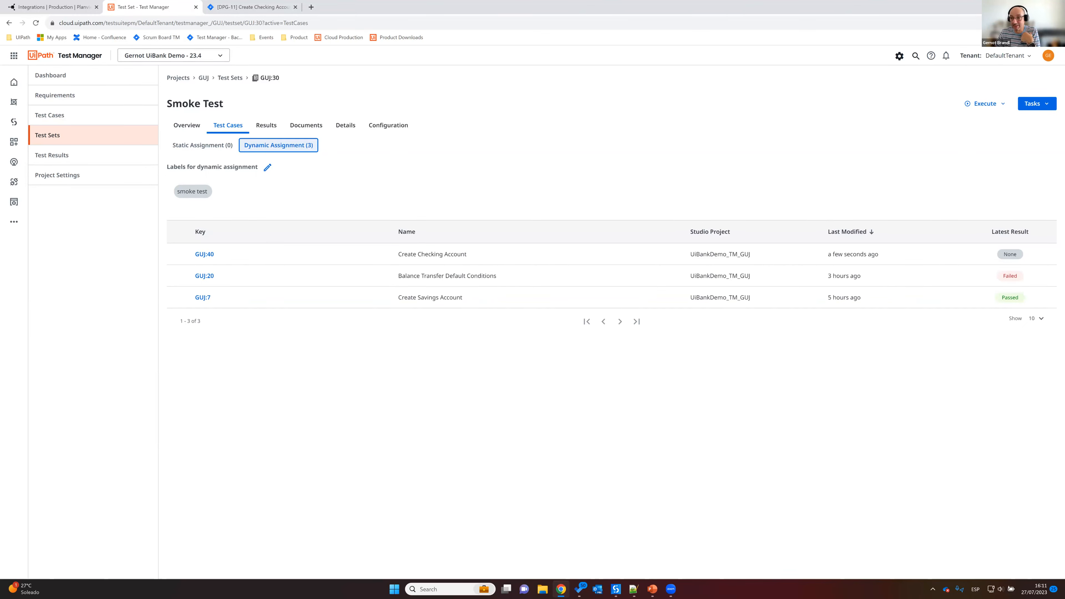
click(985, 103)
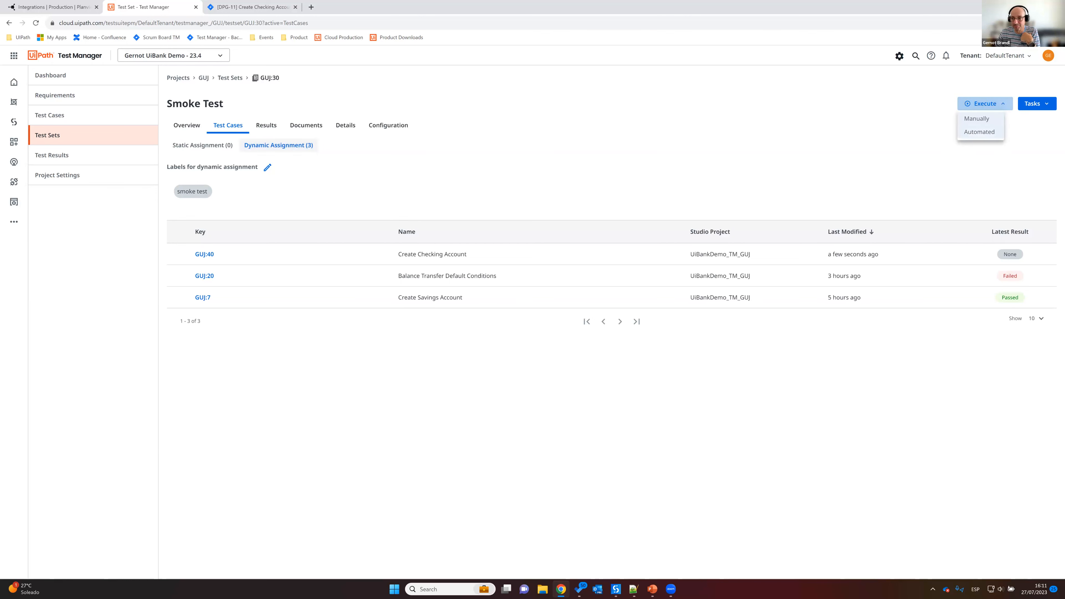
click(979, 132)
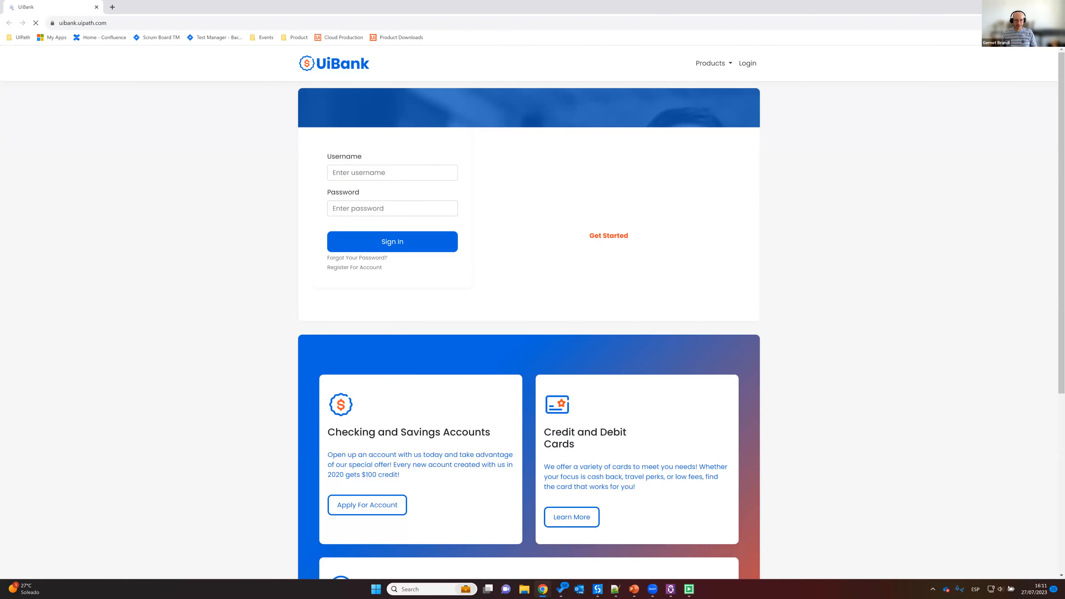
Step: Sign in to UiBank, apply for a Savings account nicknamed 1yjjfxeju1c, and log out
click(749, 65)
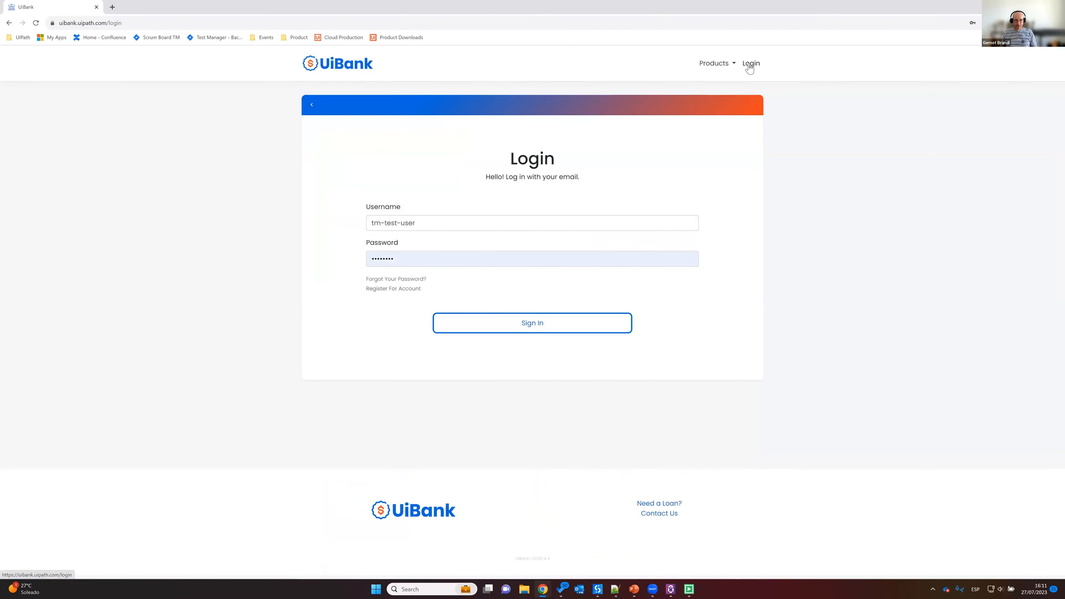
click(533, 327)
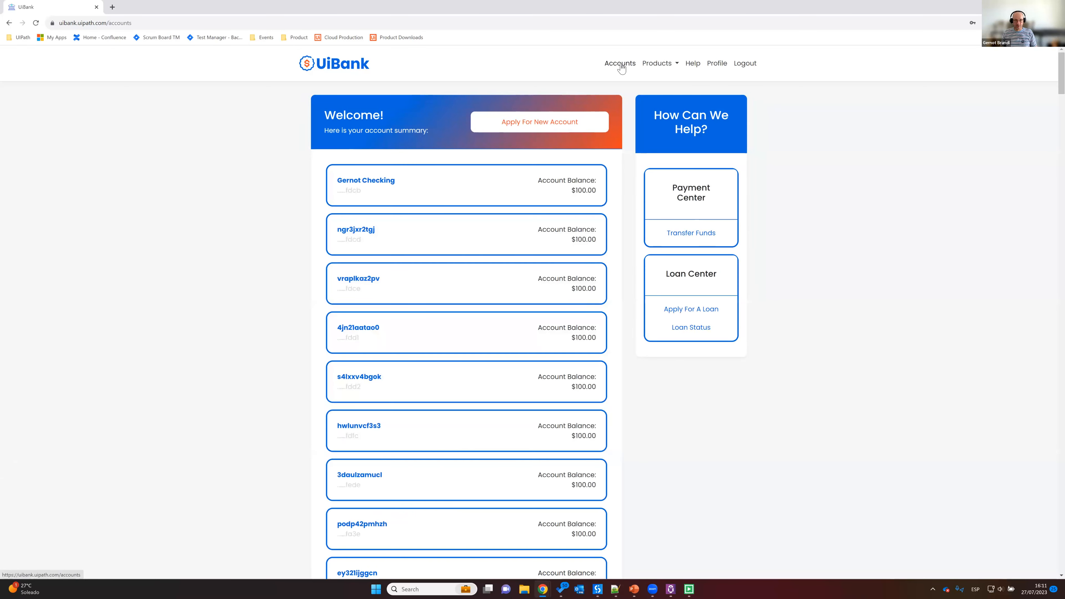
click(542, 123)
text(1yjjfxeju1cSavings)
click(534, 301)
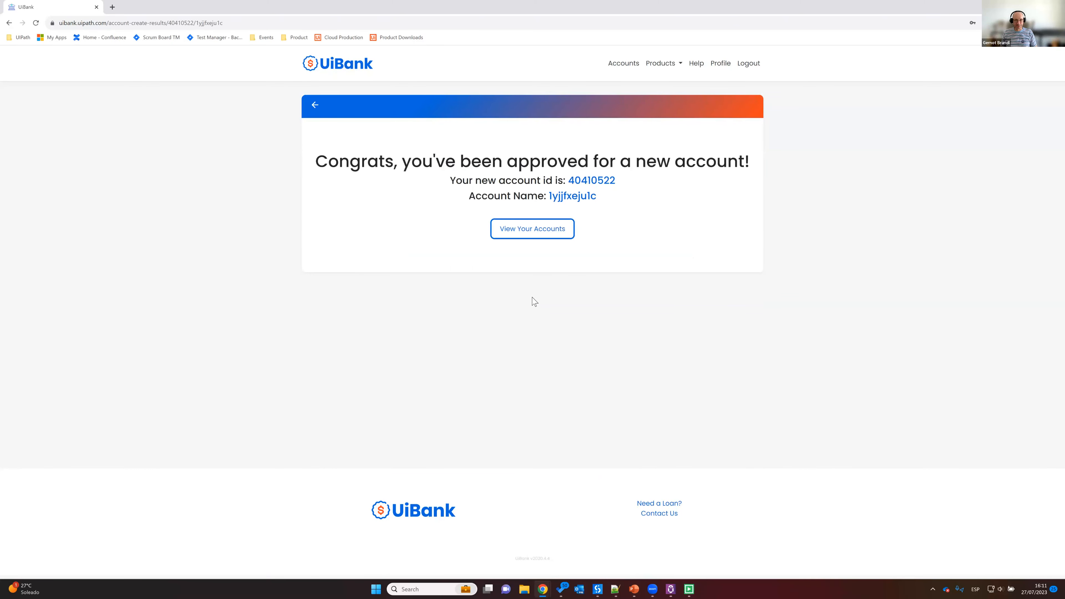
click(749, 64)
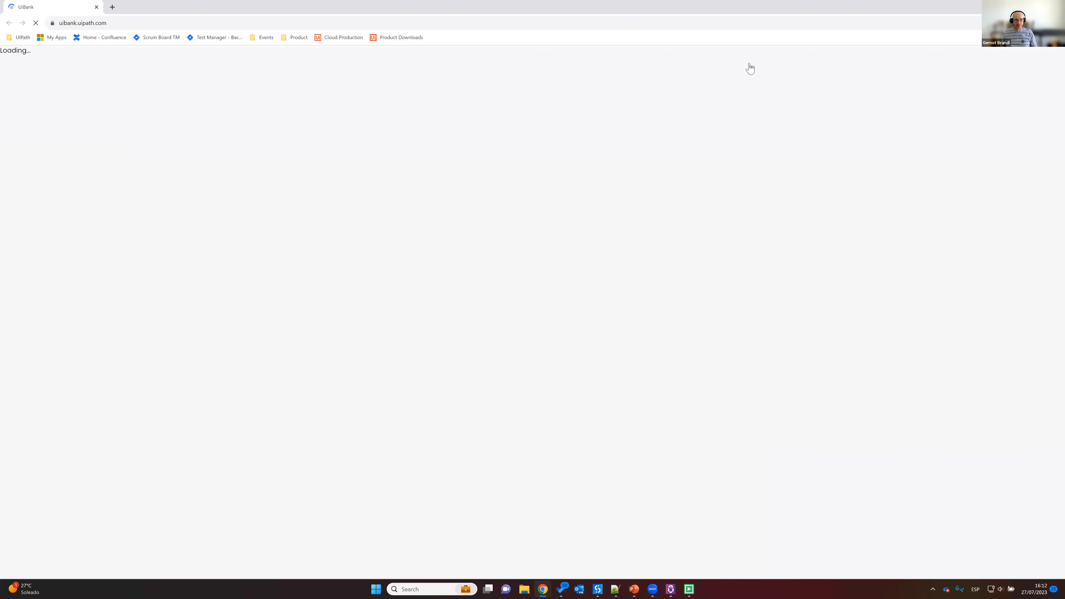
Step: Sign in to UiBank as tm-test-user, apply for a Checking account nicknamed ghdqom1o1ry, and log out
click(747, 64)
text(tm-test-user)
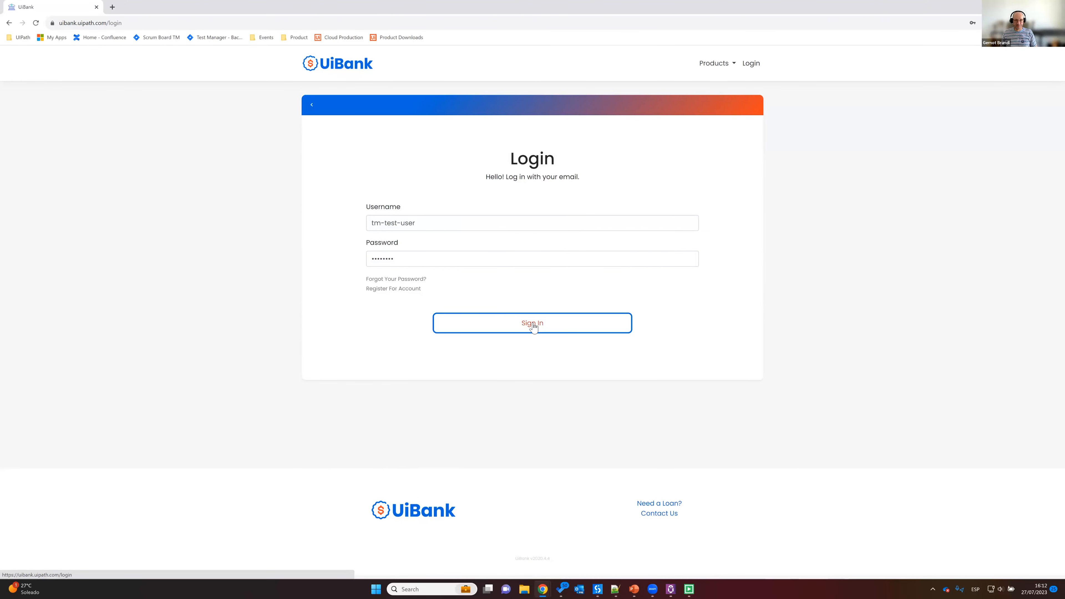
click(532, 324)
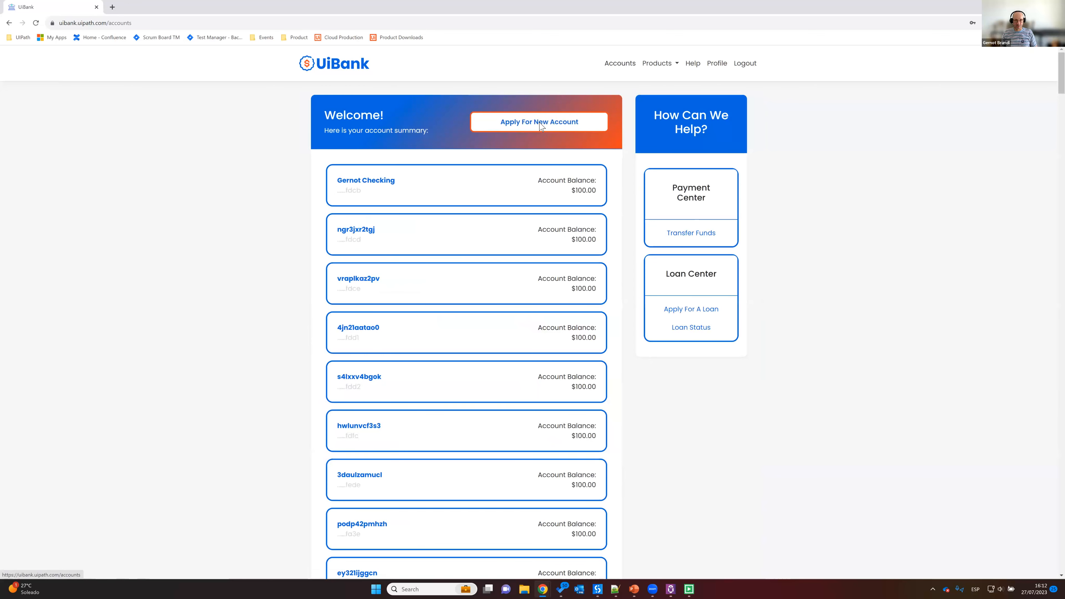
click(540, 126)
text(ghdqom1o1ry)
key(Down)
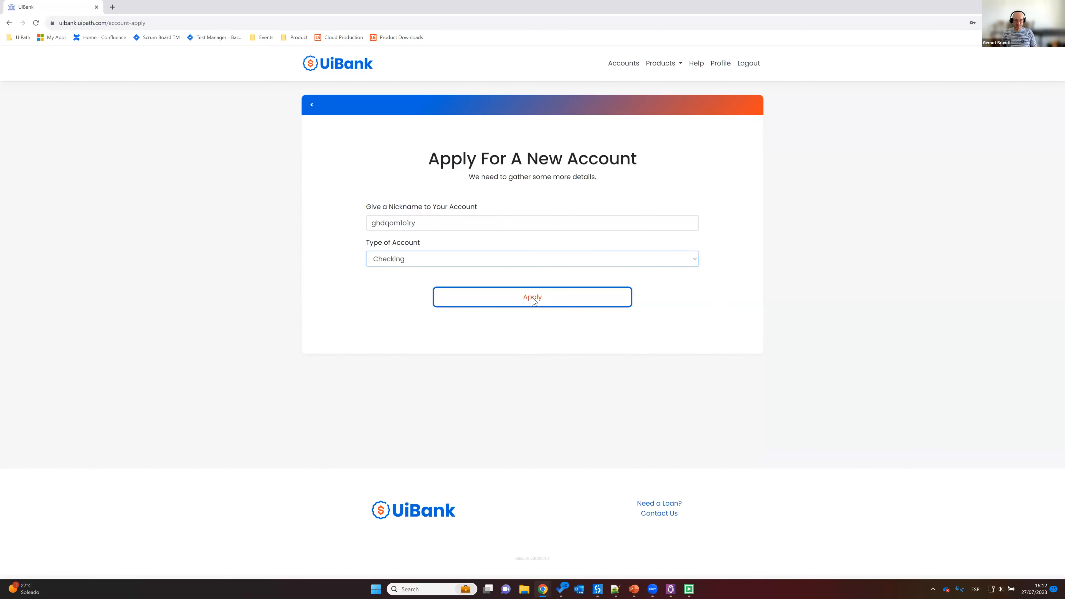
click(532, 297)
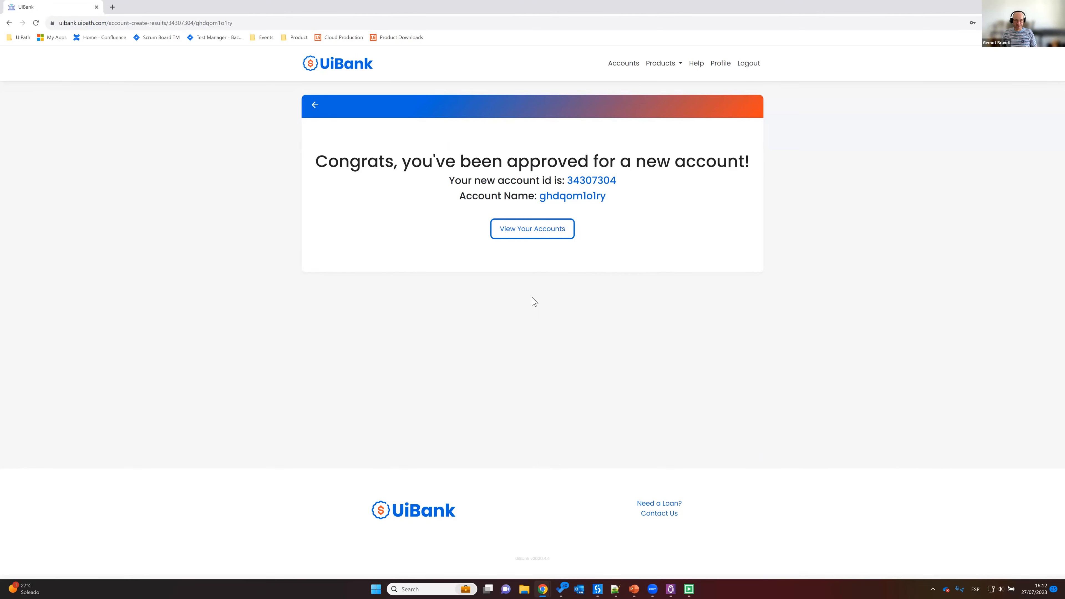
click(749, 64)
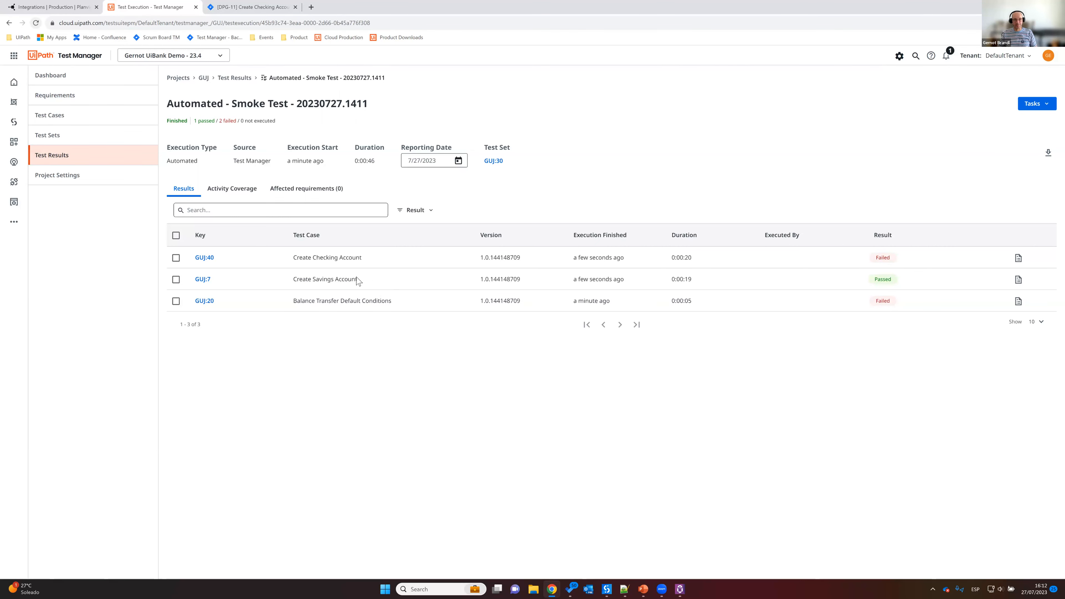
Step: Open the Create Checking Account result in the smoke test execution and examine its assertions, attachments and affected requirements
triple_click(302, 259)
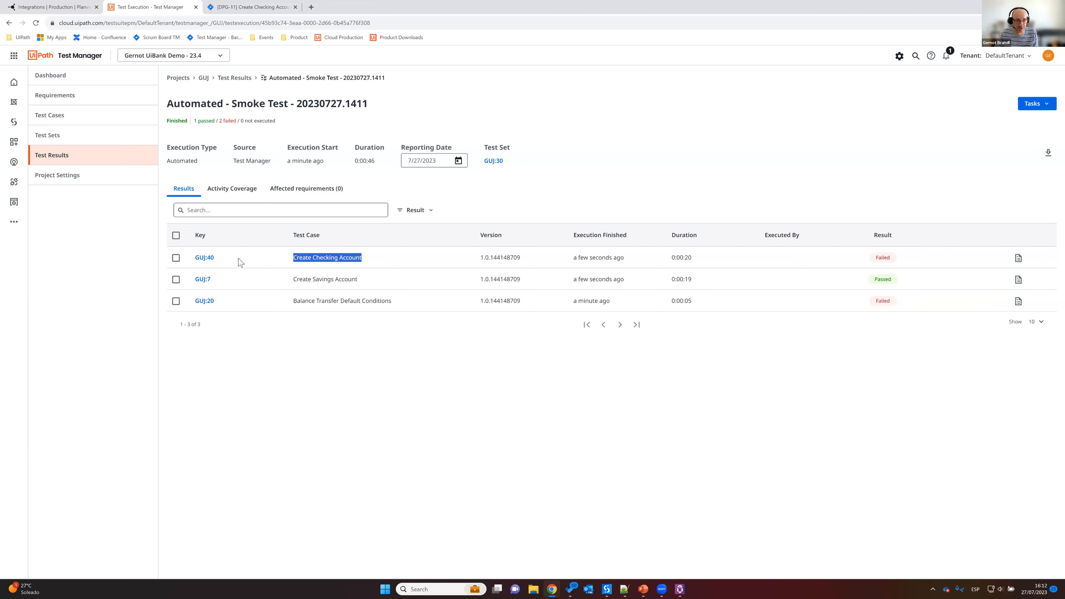
click(208, 259)
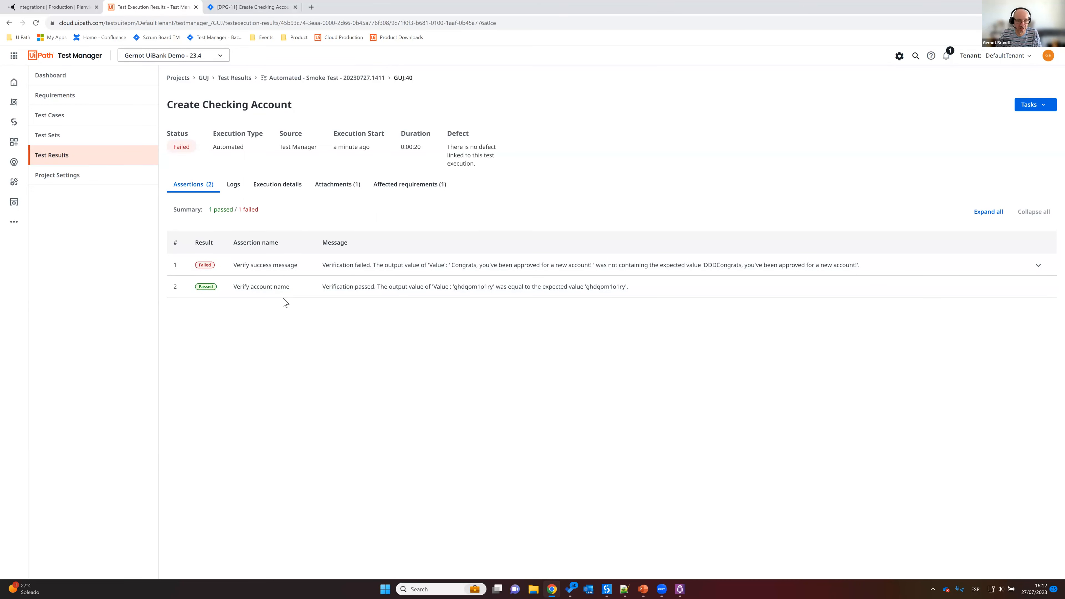
click(341, 188)
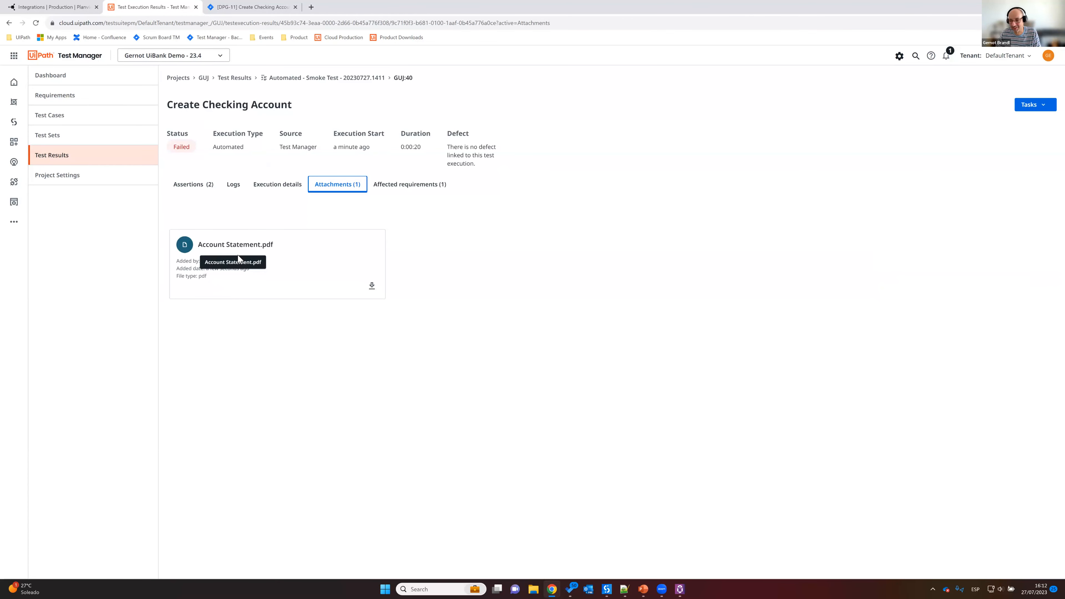
click(423, 191)
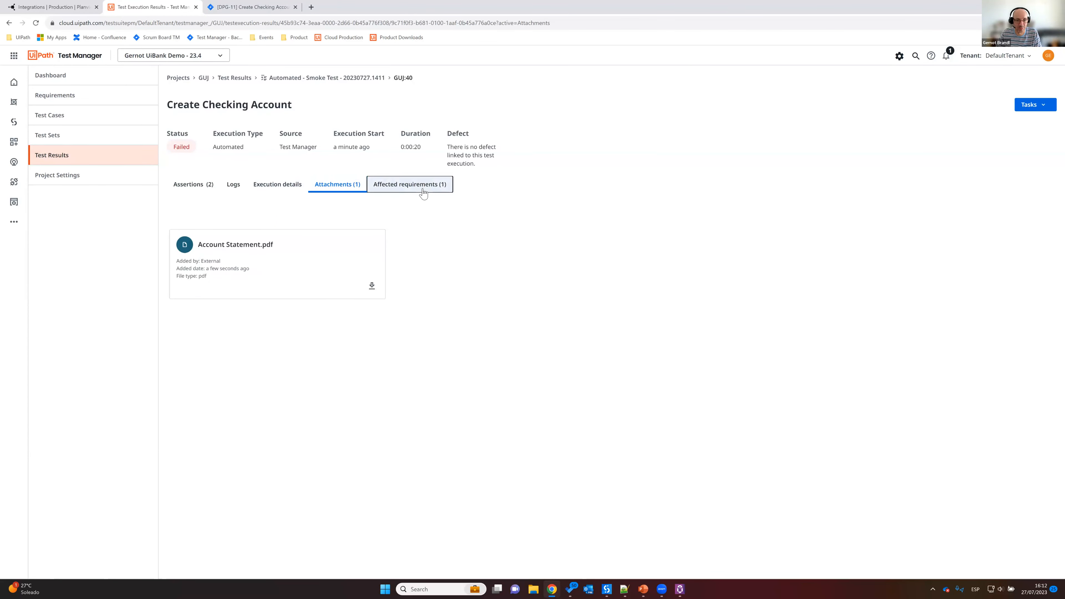
click(196, 184)
click(233, 186)
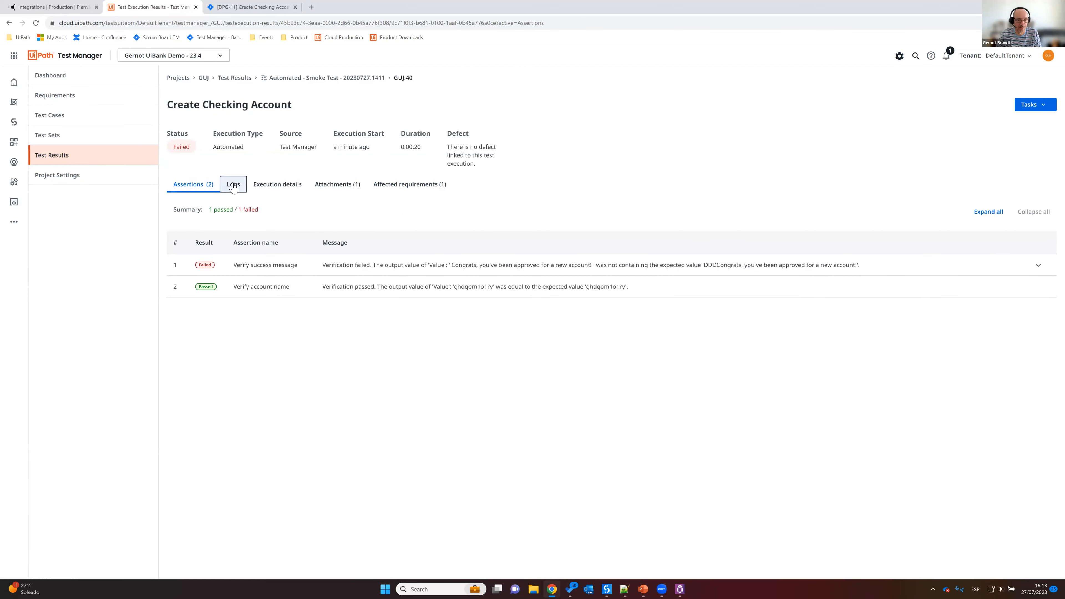
click(193, 184)
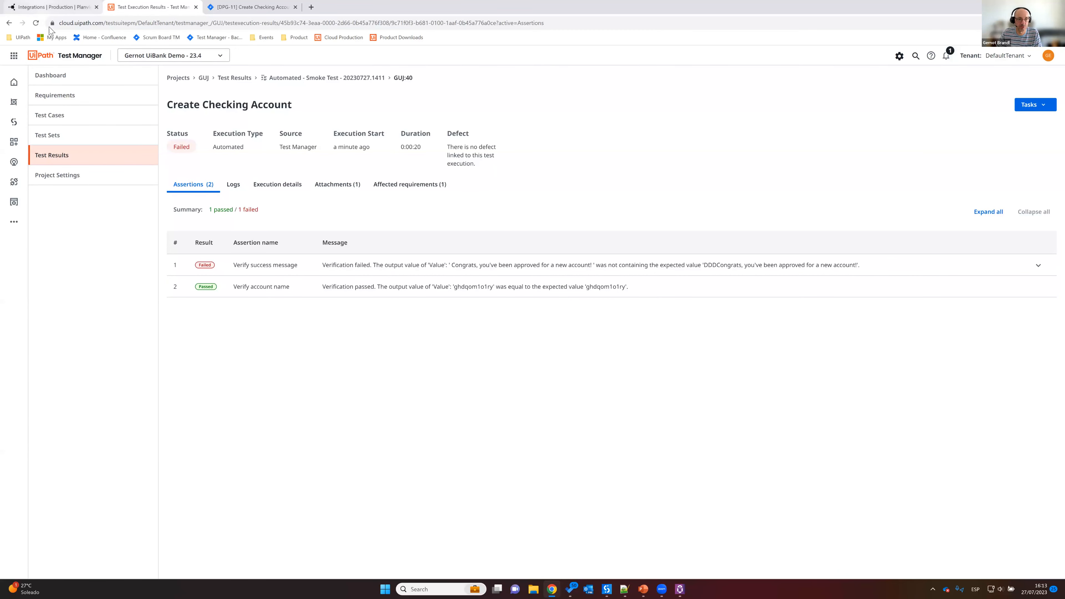
Step: Switch to Planview Hub and run the "IAGW: Test Manager - Jira Cloud / Defect Sync" integration
click(40, 8)
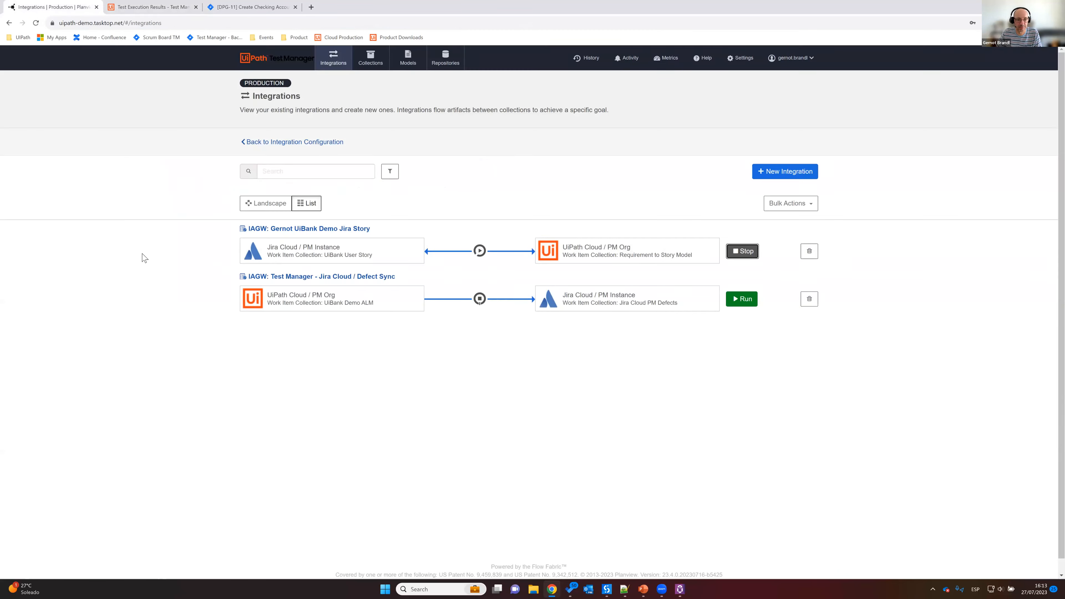
click(371, 278)
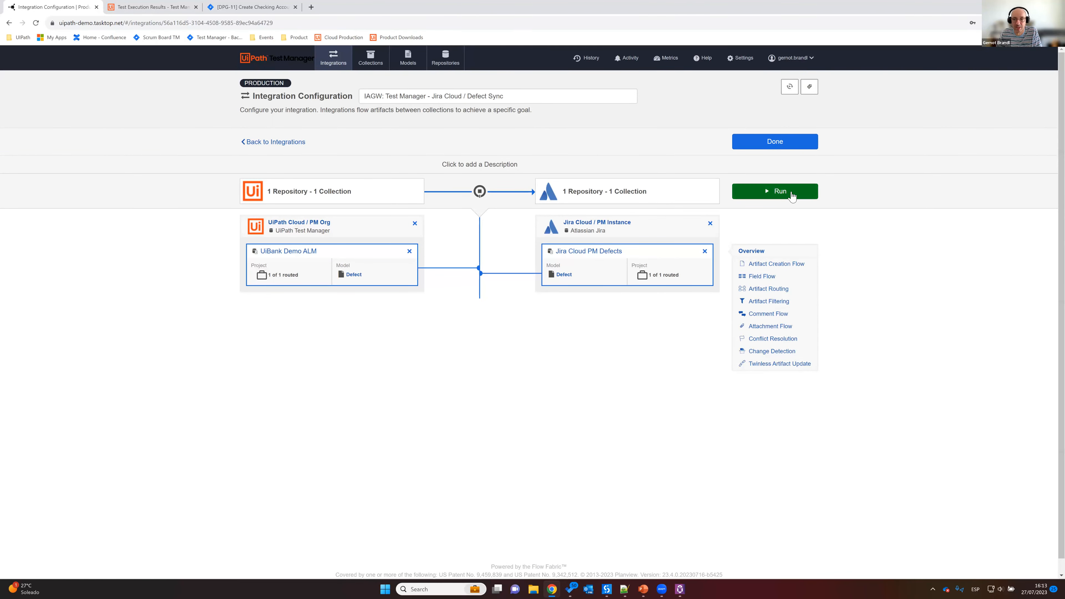
click(779, 197)
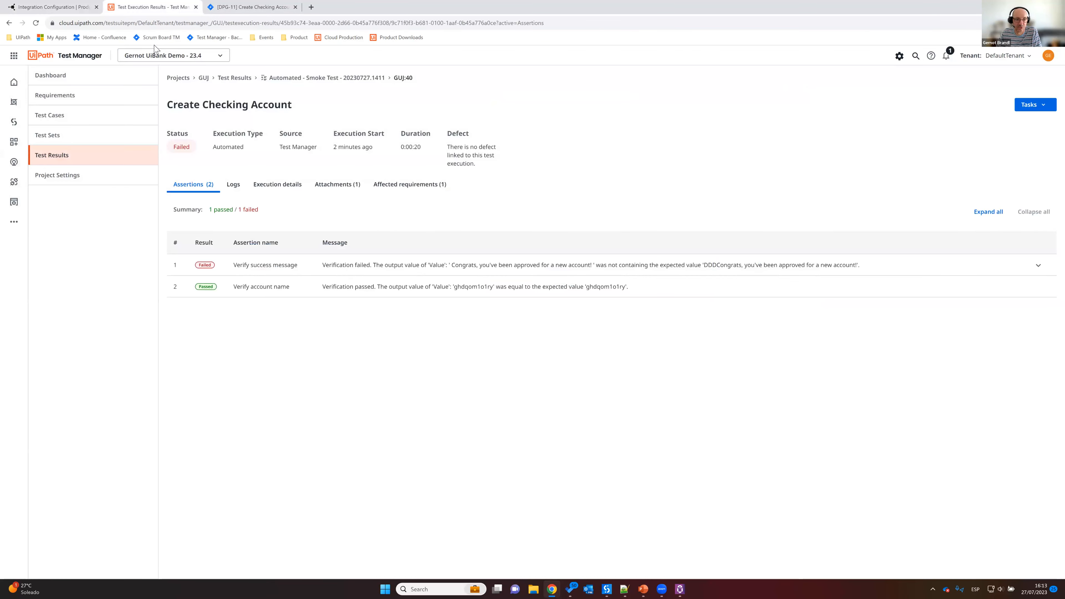
Step: Create a defect from the failed Create Checking Account result in Test Manager, and switch to the Jira story
click(155, 8)
click(1035, 105)
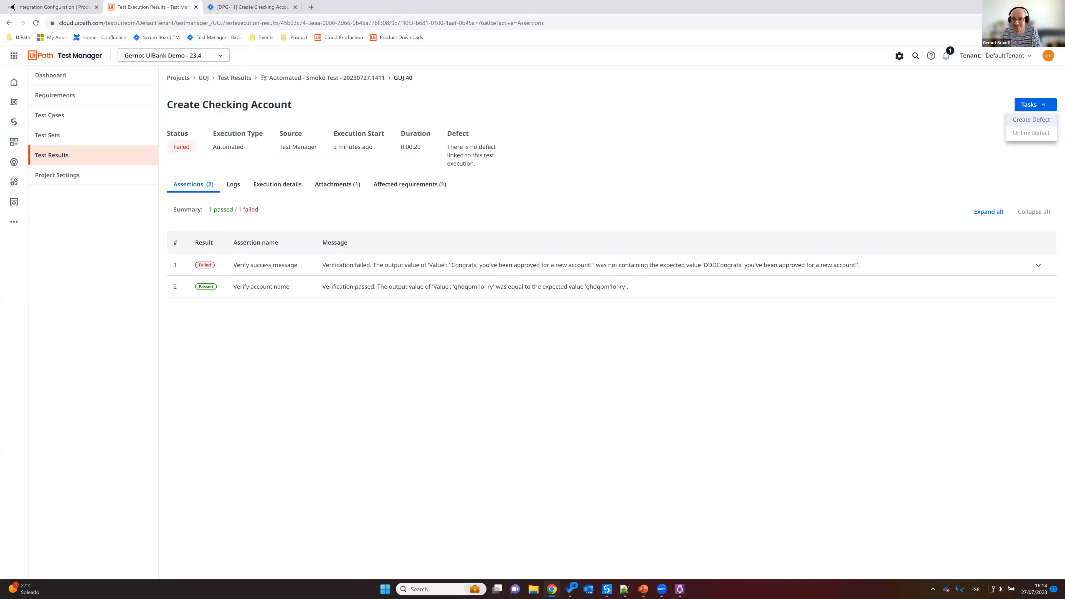
click(1031, 120)
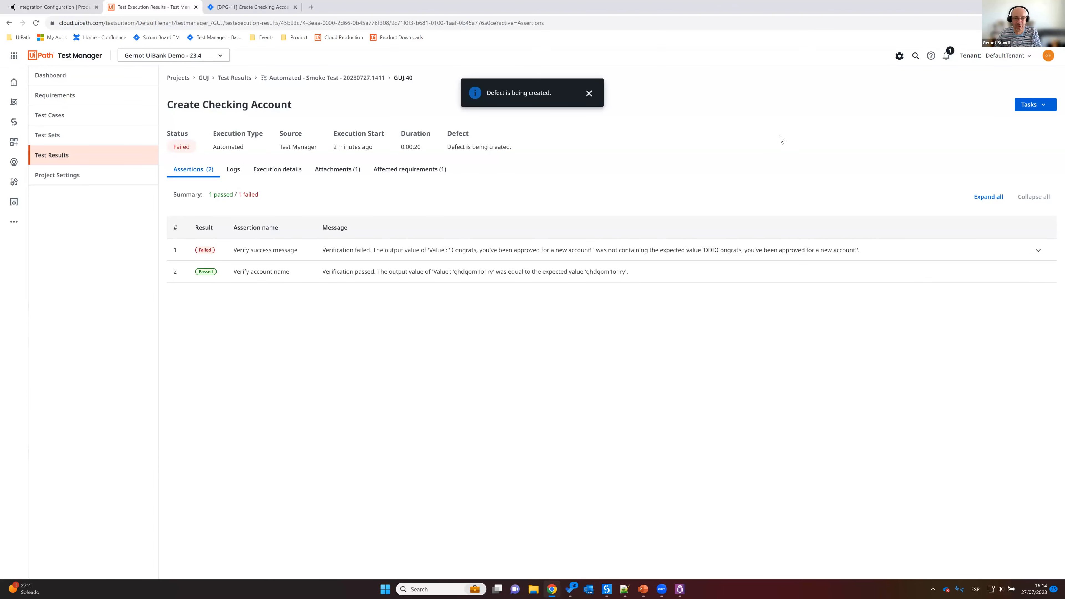
click(590, 94)
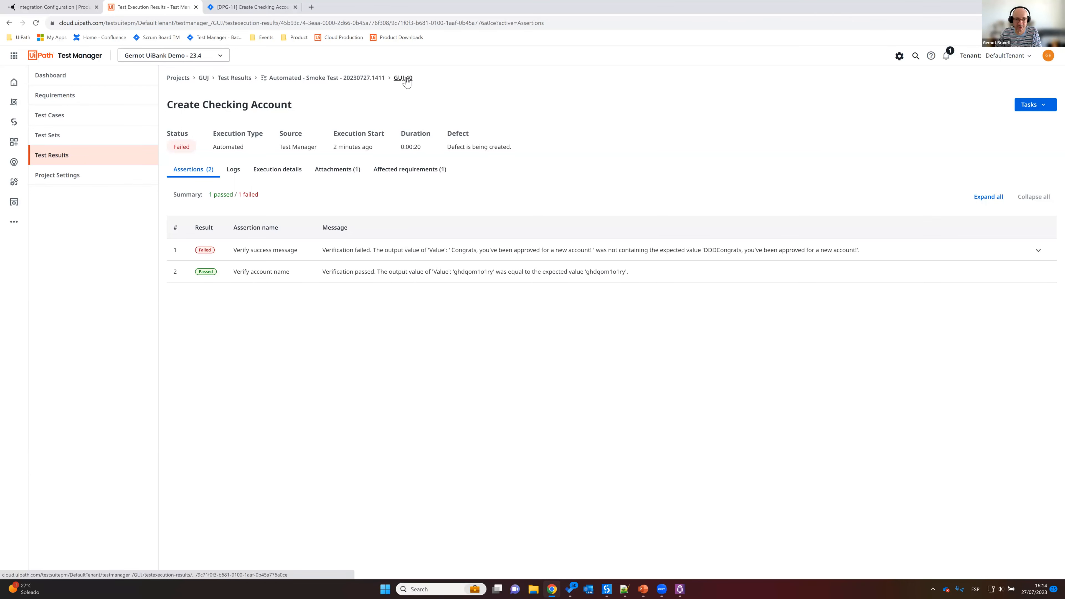
click(406, 79)
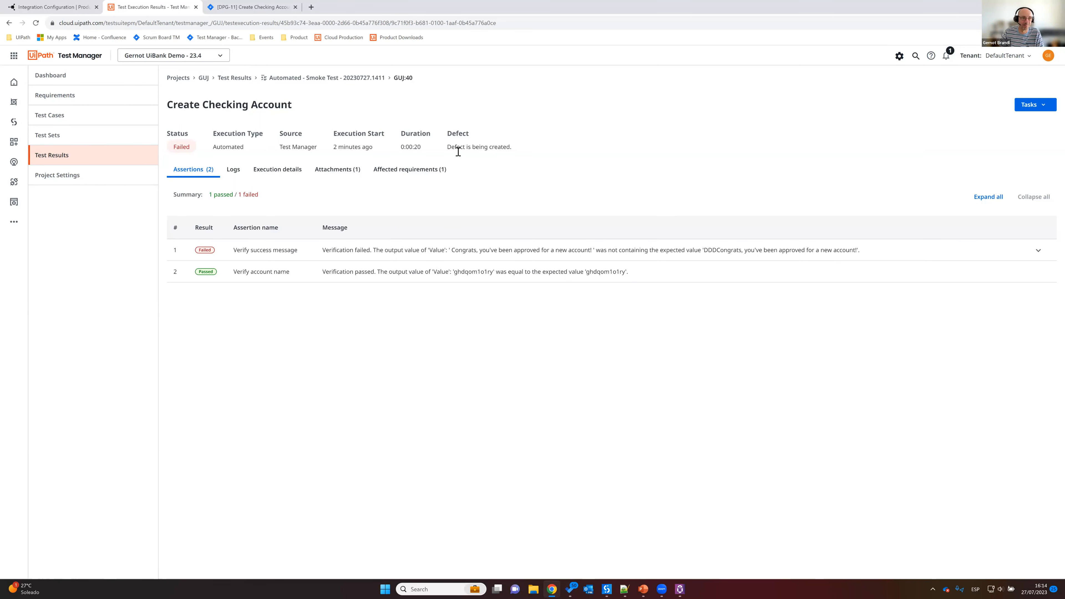
click(247, 8)
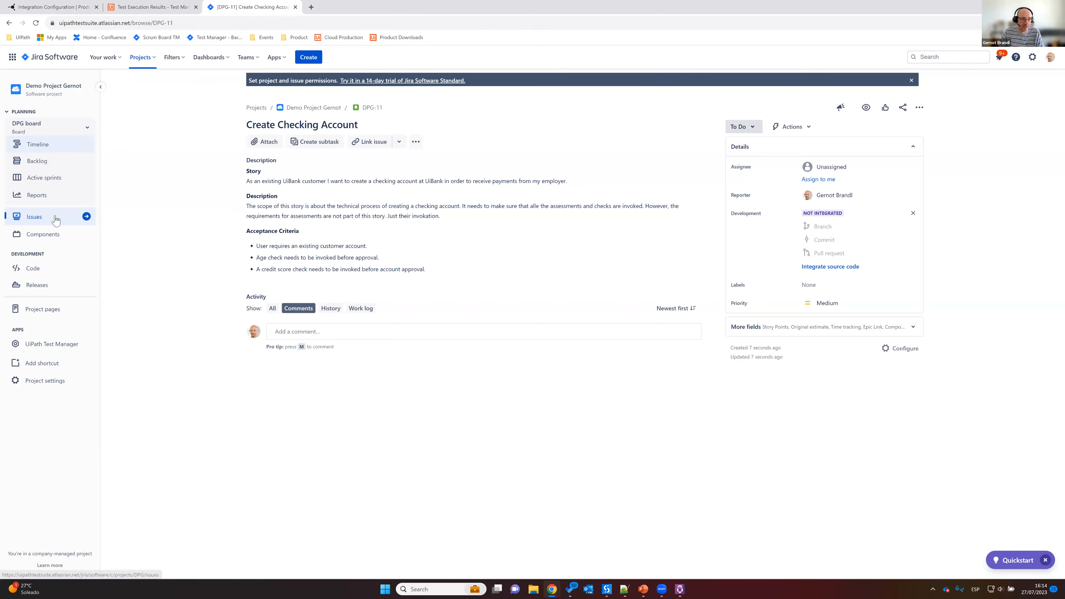
Step: Open the Jira project's full issue list and check it and Planview Hub's Activity page for the synced defect
click(51, 218)
click(32, 157)
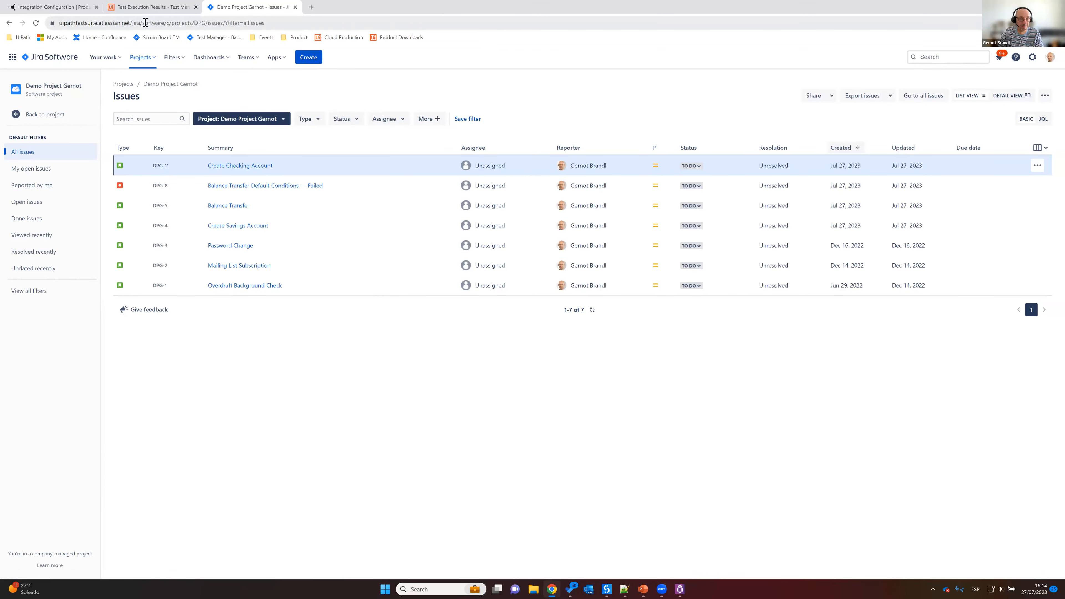
click(72, 8)
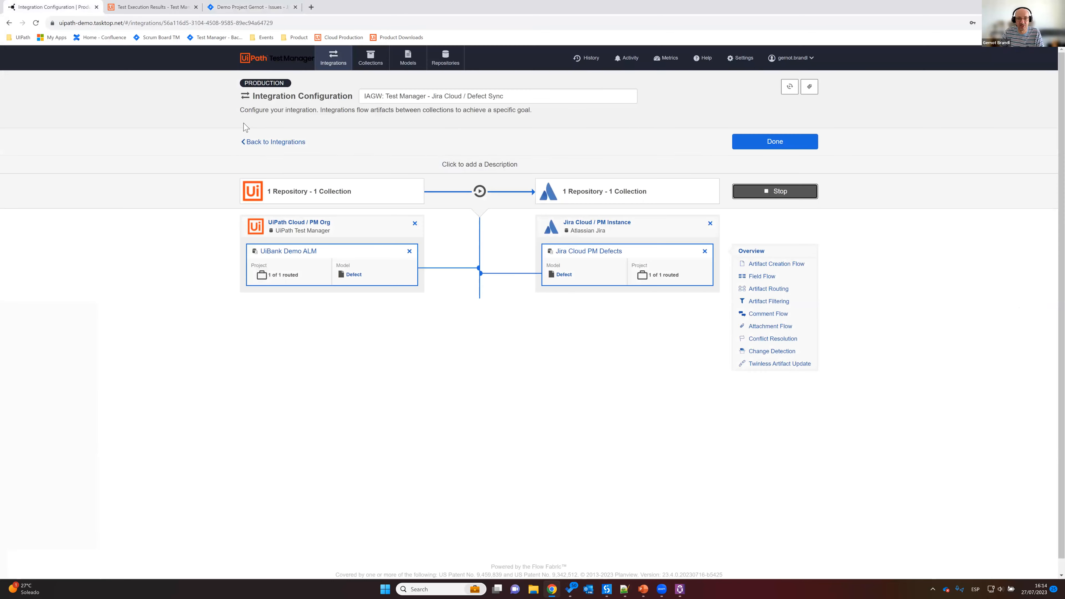
click(633, 61)
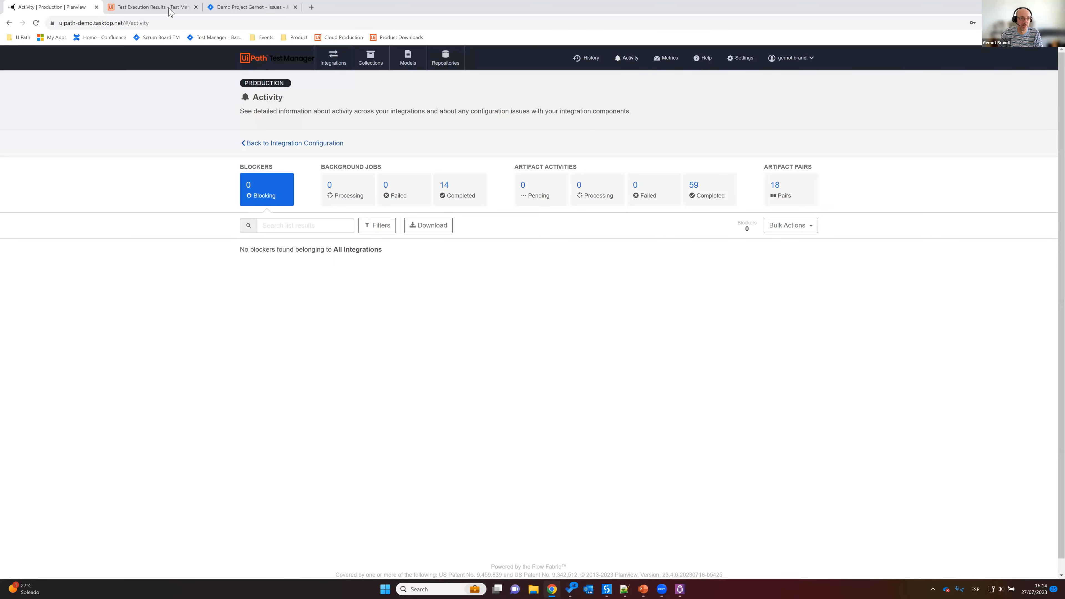
click(251, 7)
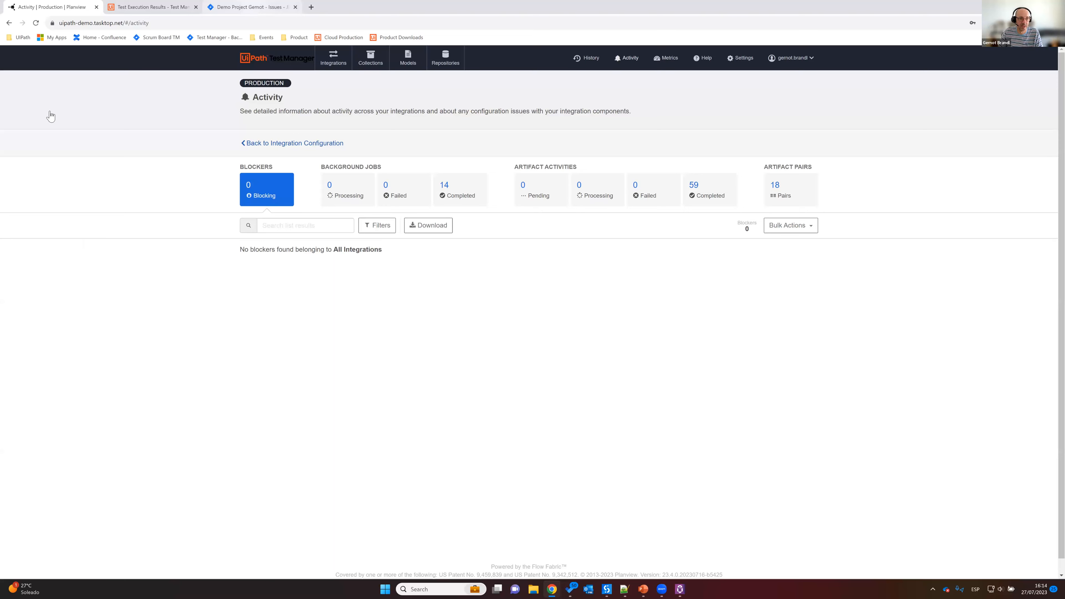
click(36, 23)
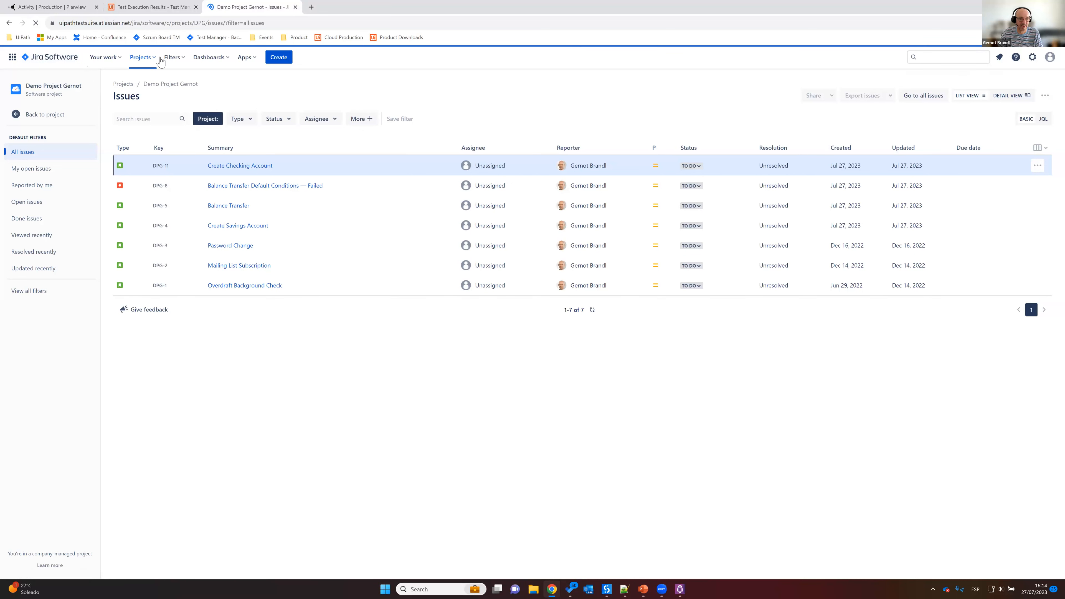
Step: Switch to Planview Hub and examine the authentication and change detection settings of the "Jira Cloud / PM Instance" repository connection
click(67, 11)
click(444, 60)
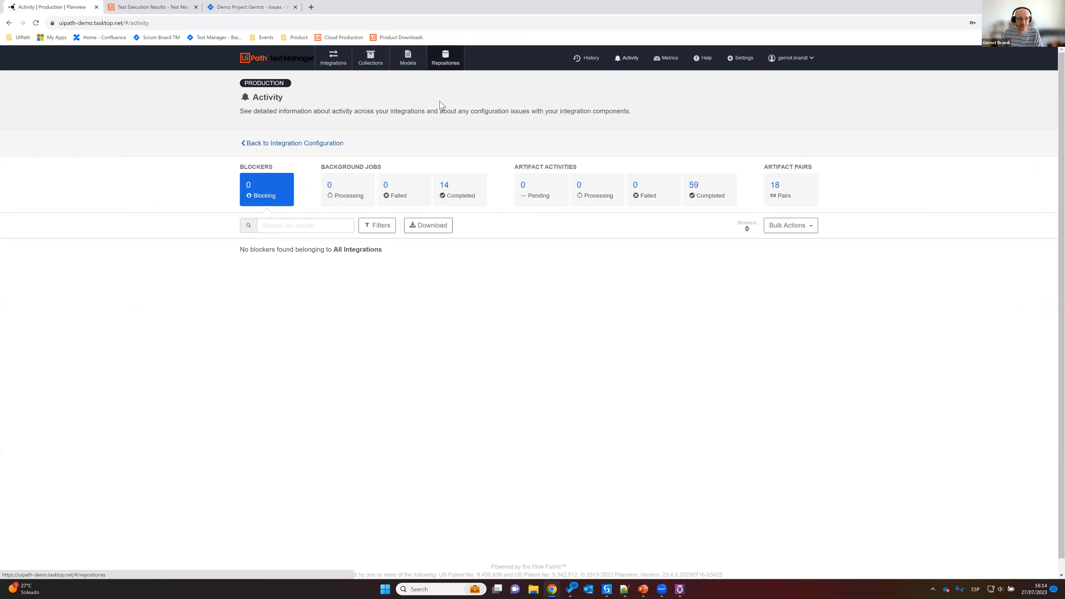
click(316, 297)
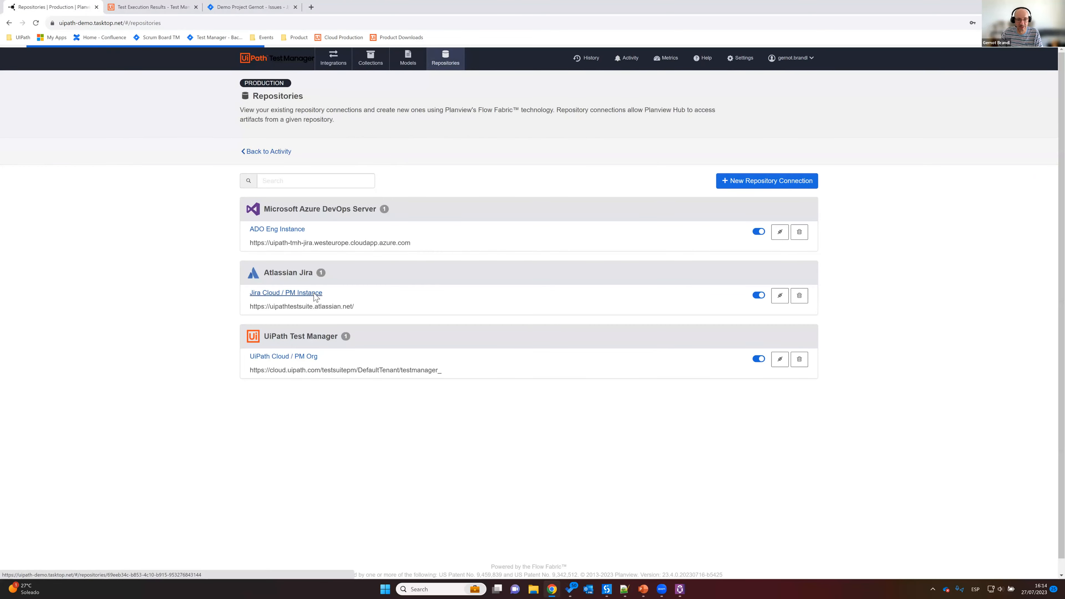
scroll(230, 277, down, 4)
scroll(230, 277, down, 4)
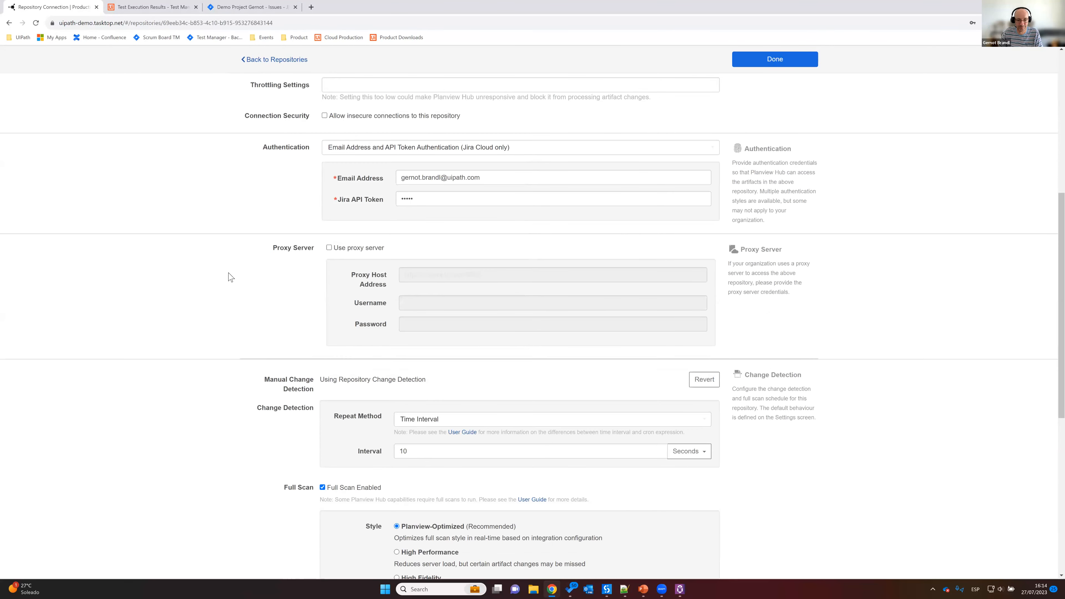
scroll(231, 277, down, 2)
scroll(212, 183, up, 6)
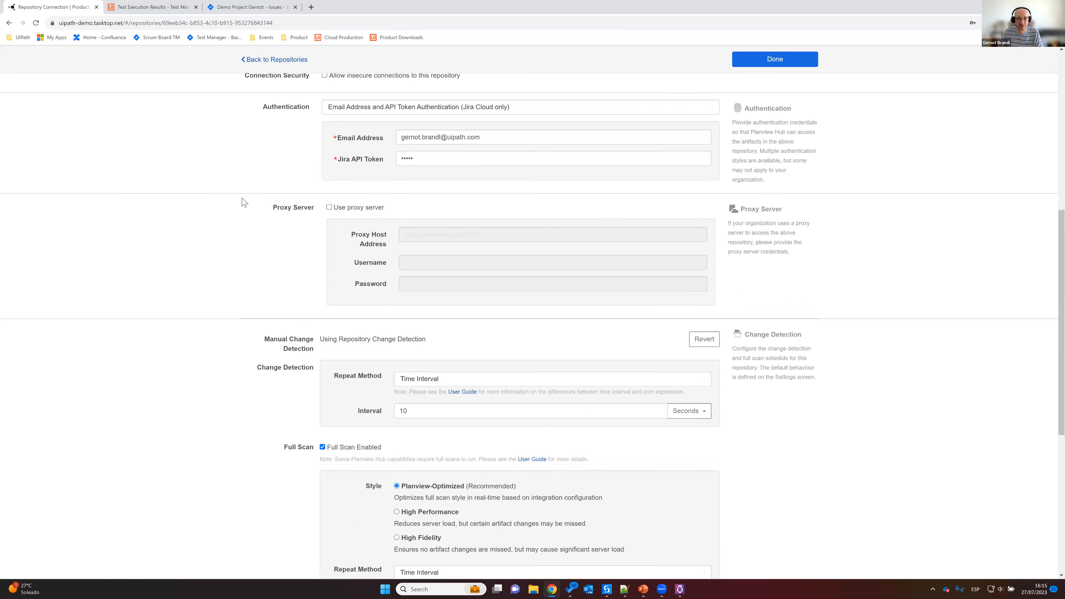
scroll(640, 67, up, 5)
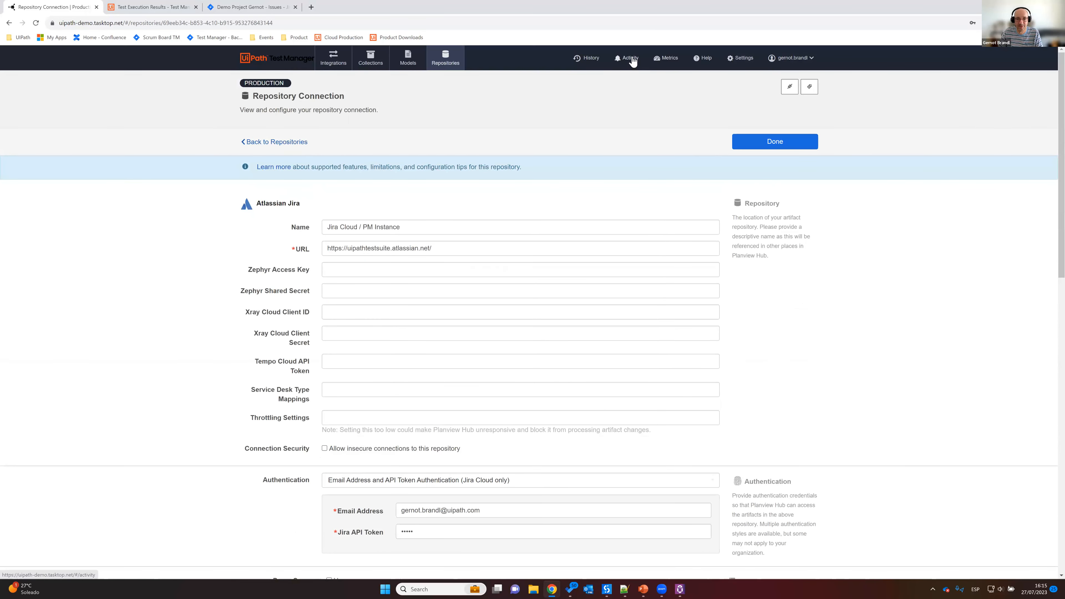
Step: Check Planview Hub's Activity page again, and switch to Jira to reload the issue list
click(631, 59)
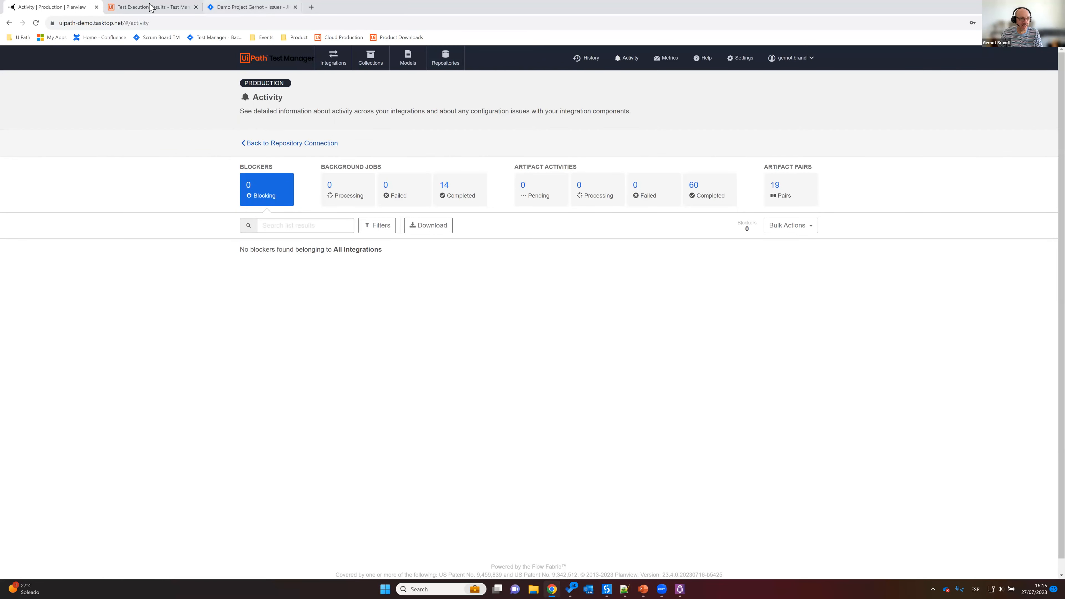
click(249, 9)
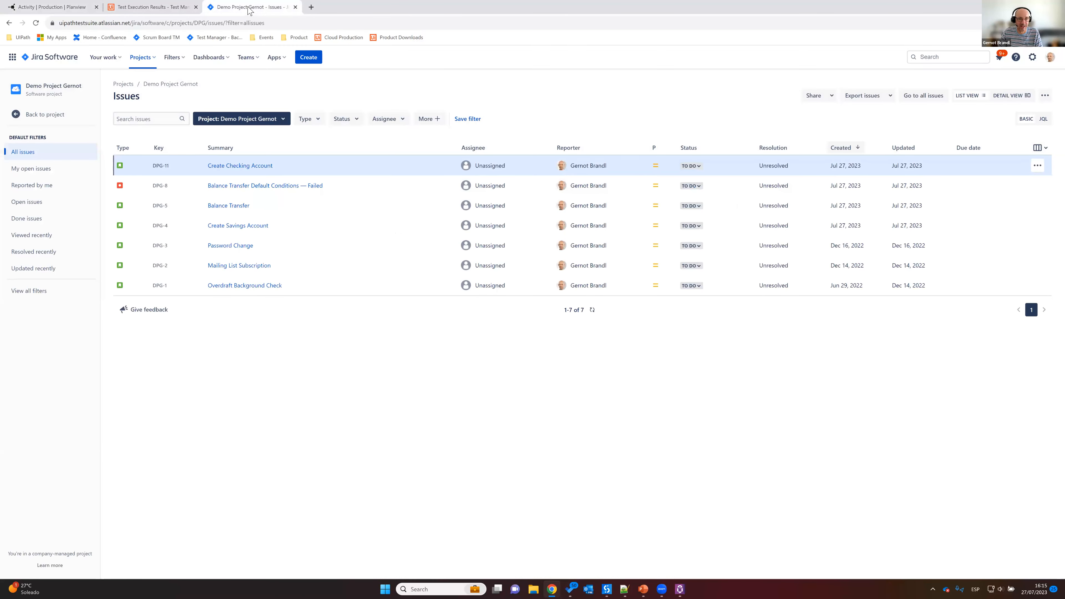
click(36, 23)
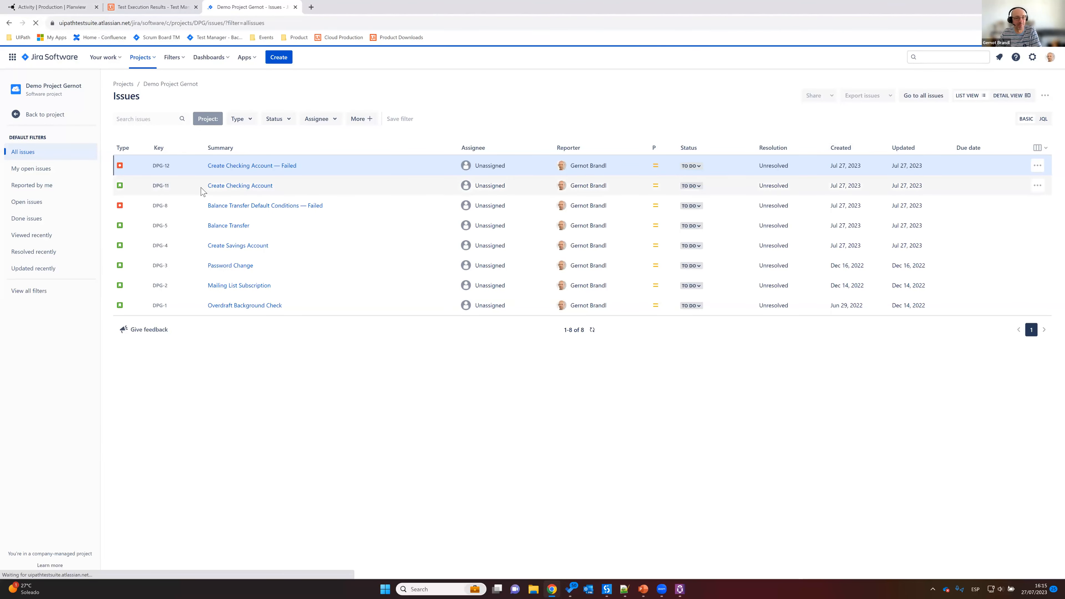
Step: Open the defect "Create Checking Account — Failed" and examine its execution log, the failed verification message and linked issues
click(244, 166)
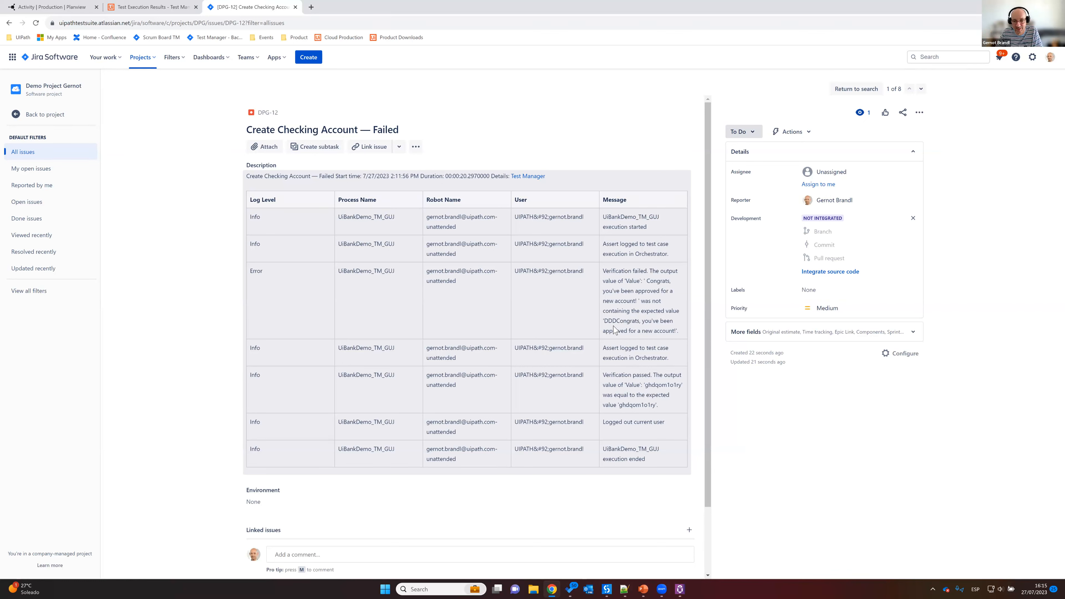
drag(605, 321, 616, 321)
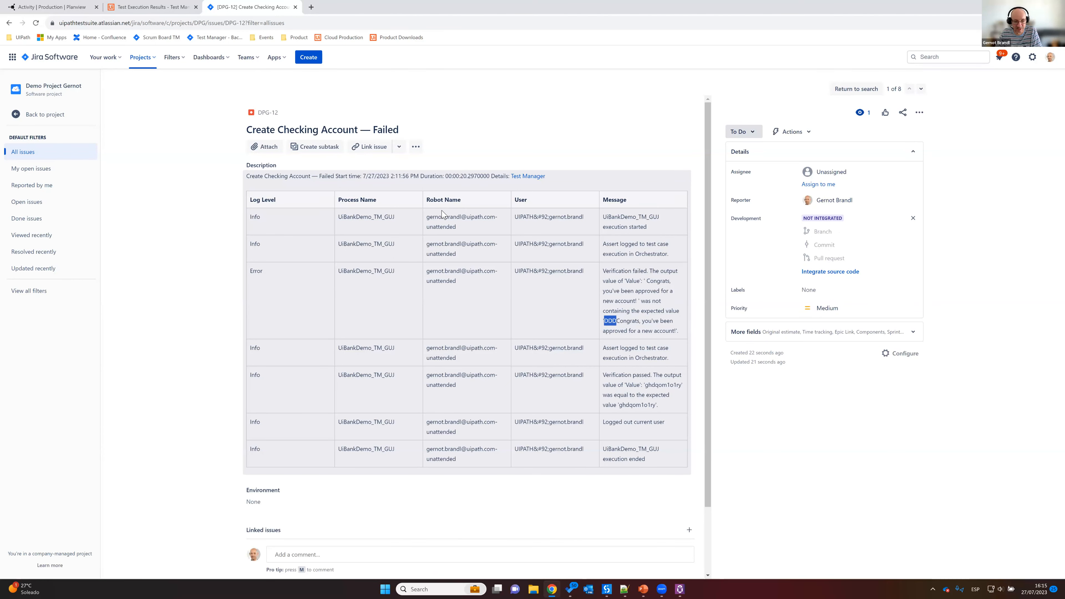
scroll(442, 214, down, 2)
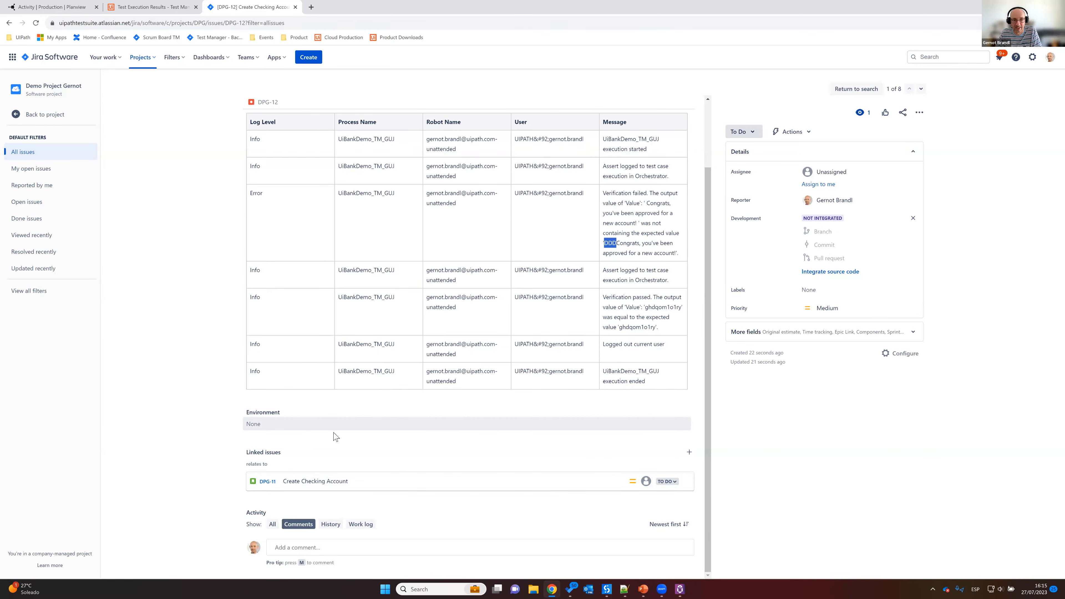
scroll(337, 436, up, 2)
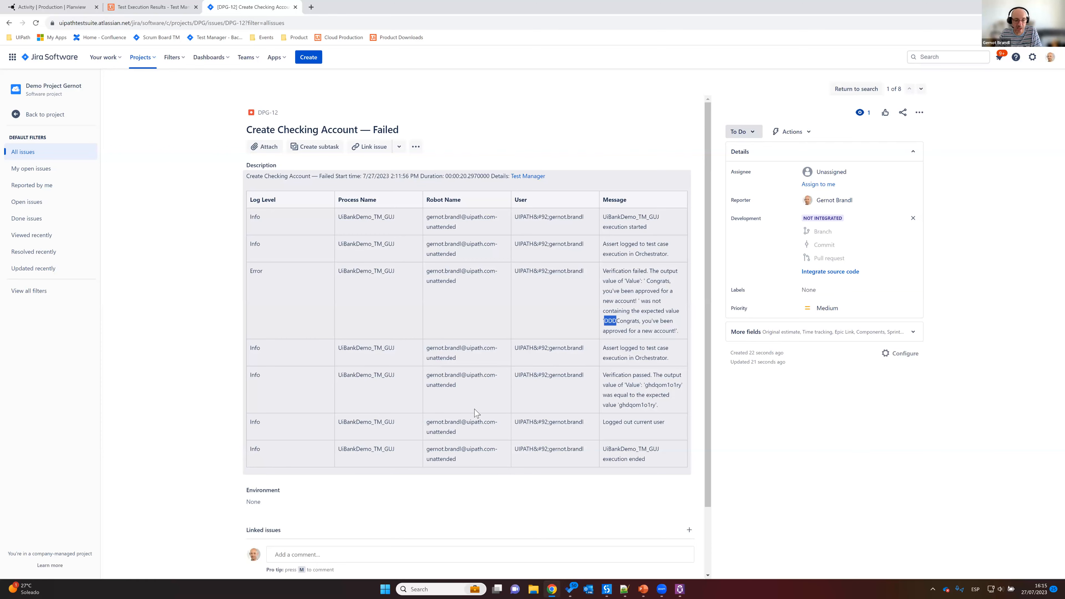
scroll(477, 411, down, 2)
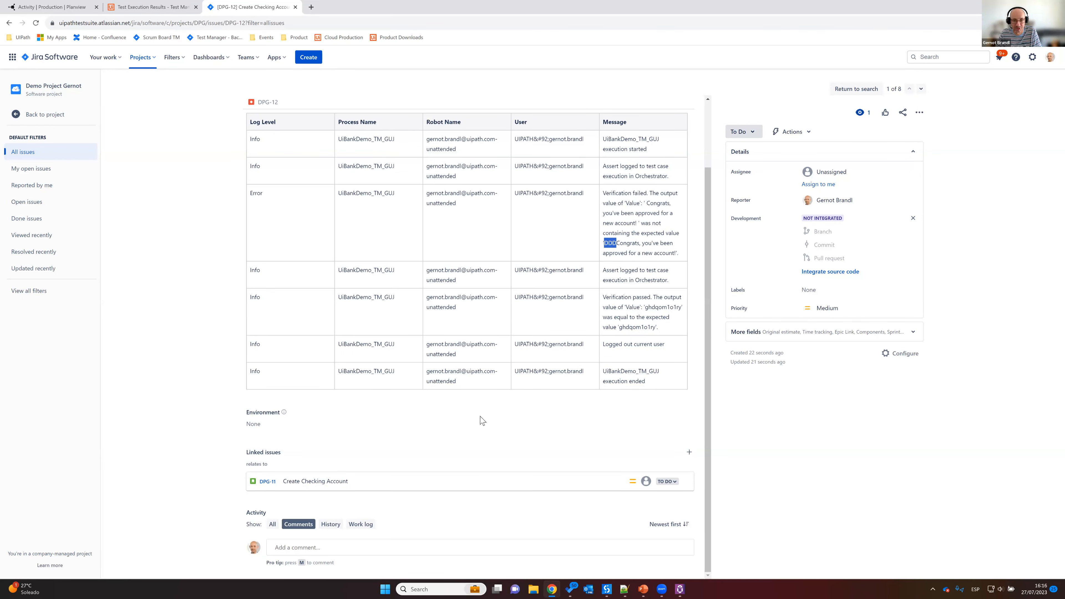
scroll(481, 420, up, 2)
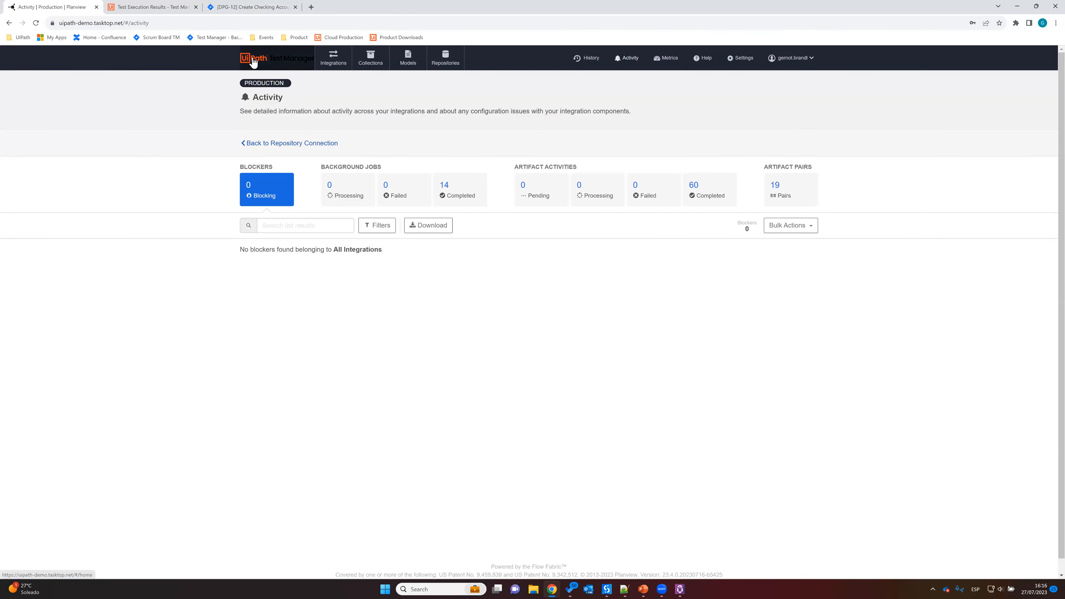
Step: Switch to Planview Hub and review its integrations, models and collections overviews
click(253, 62)
click(334, 59)
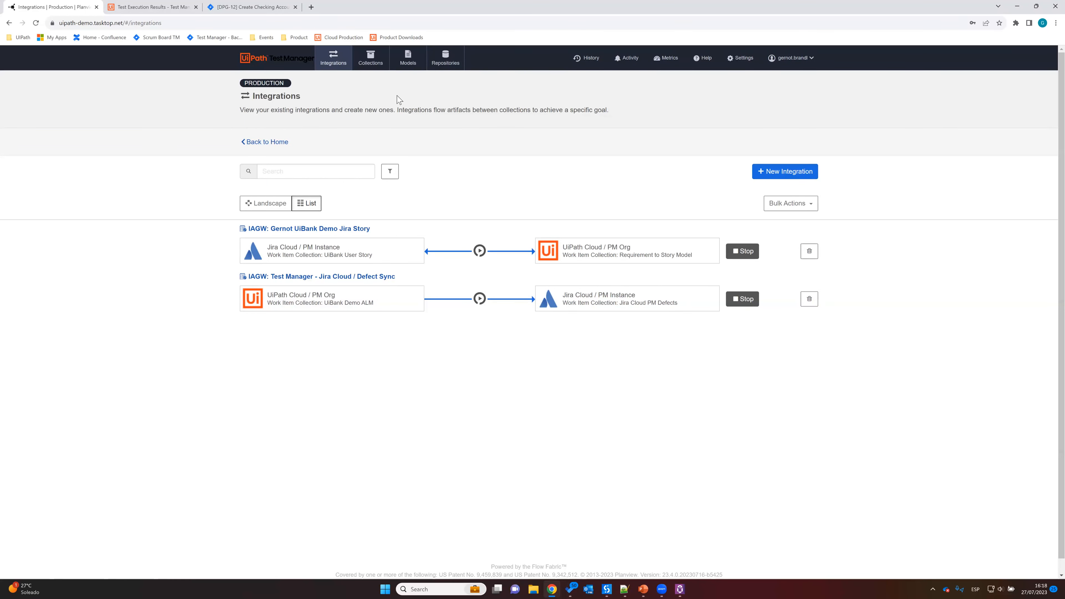
click(409, 61)
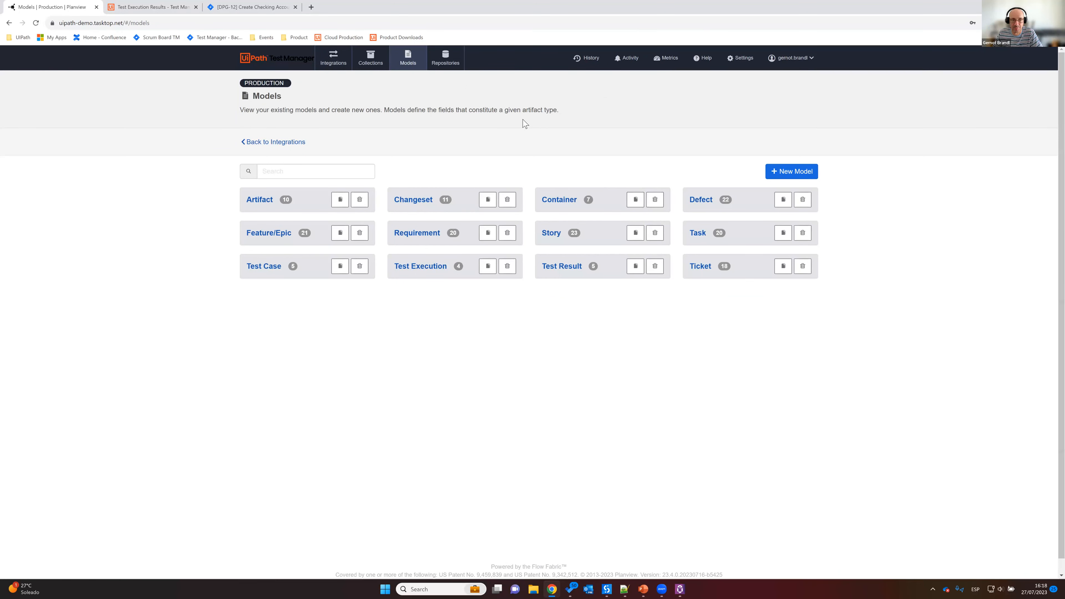
click(373, 61)
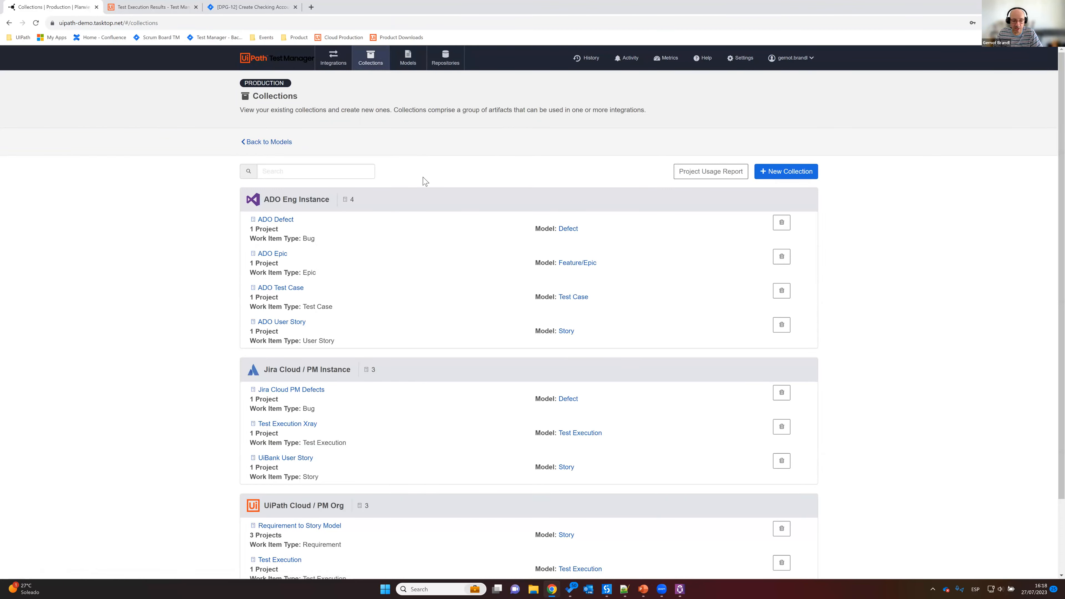
scroll(424, 180, down, 3)
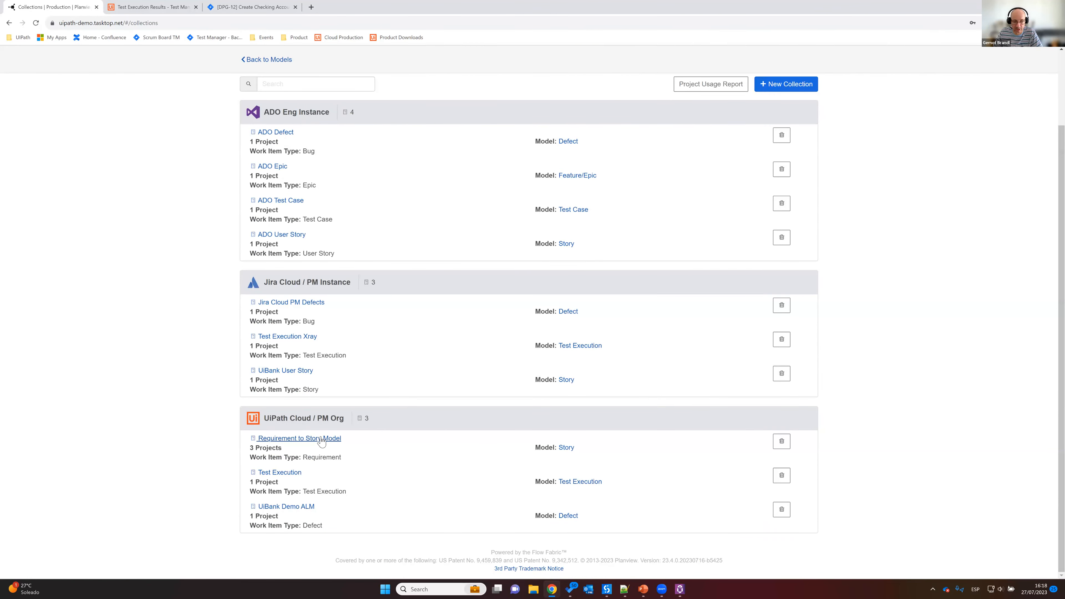
Step: Open the field mapping of the "Requirement to Story Model" collection and examine the Requirement fields available for mapping
click(333, 438)
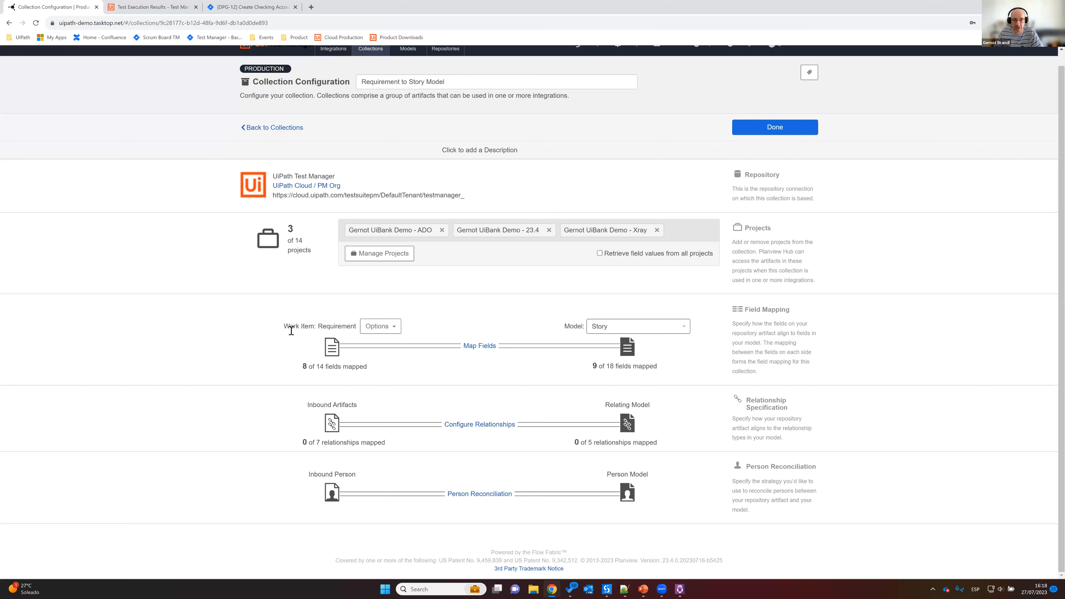
double_click(333, 326)
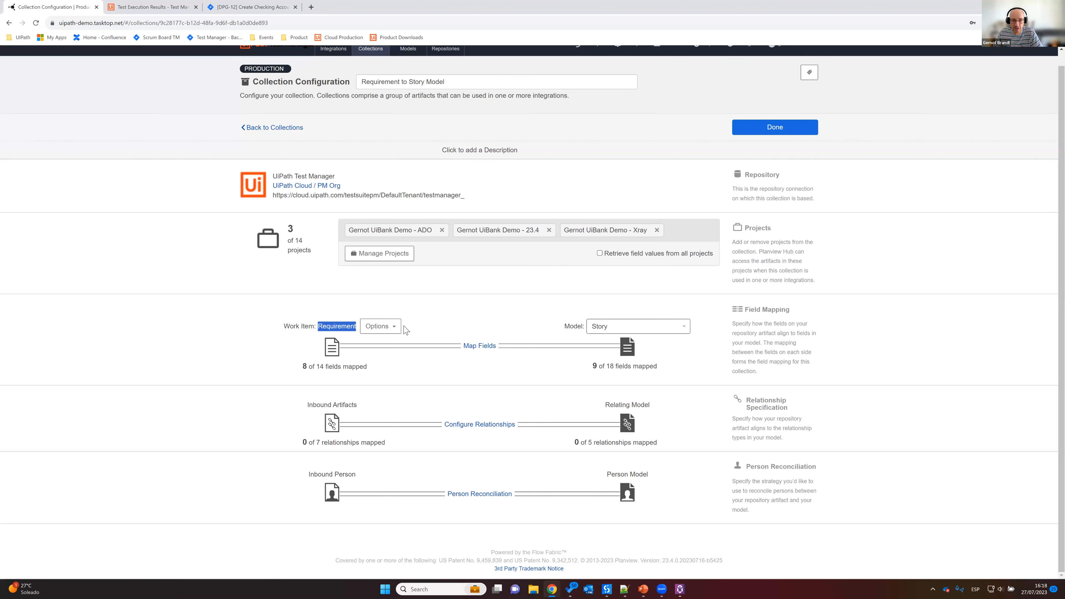
click(478, 346)
click(427, 253)
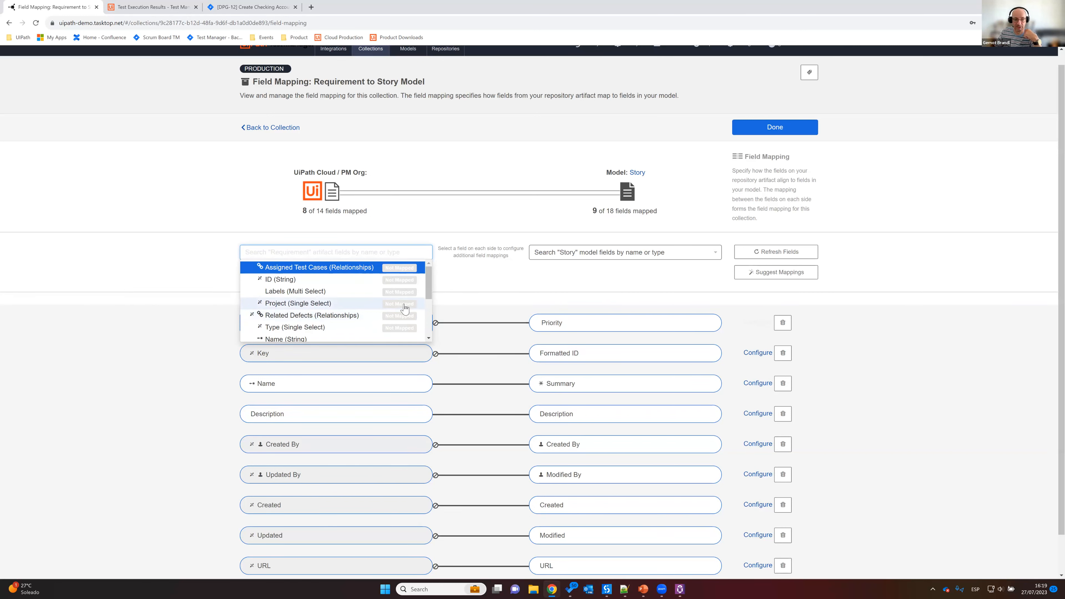
drag(433, 292, 432, 306)
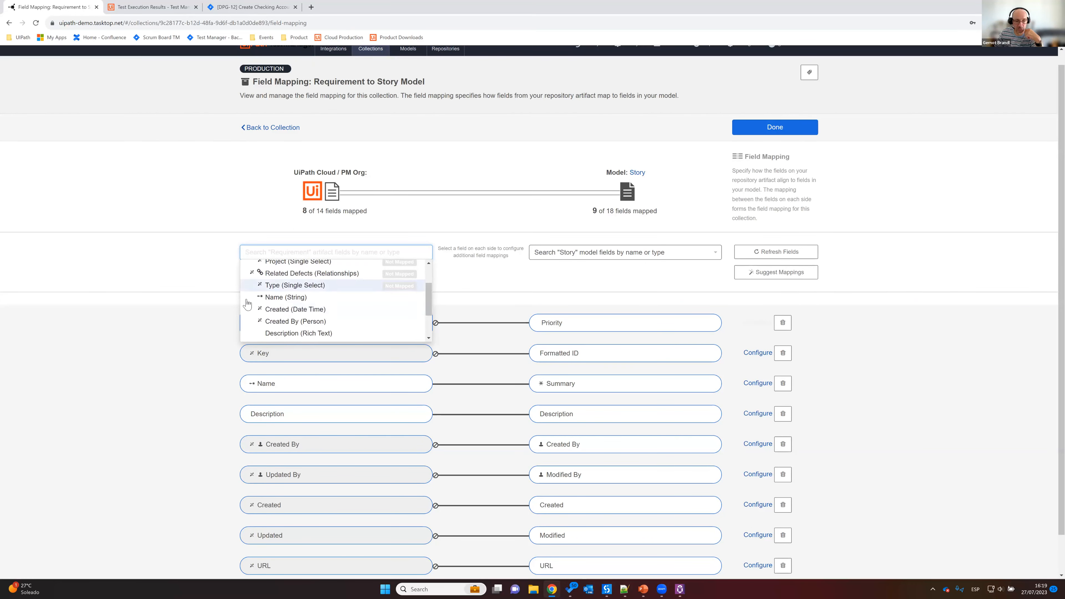
mouse_move(260, 296)
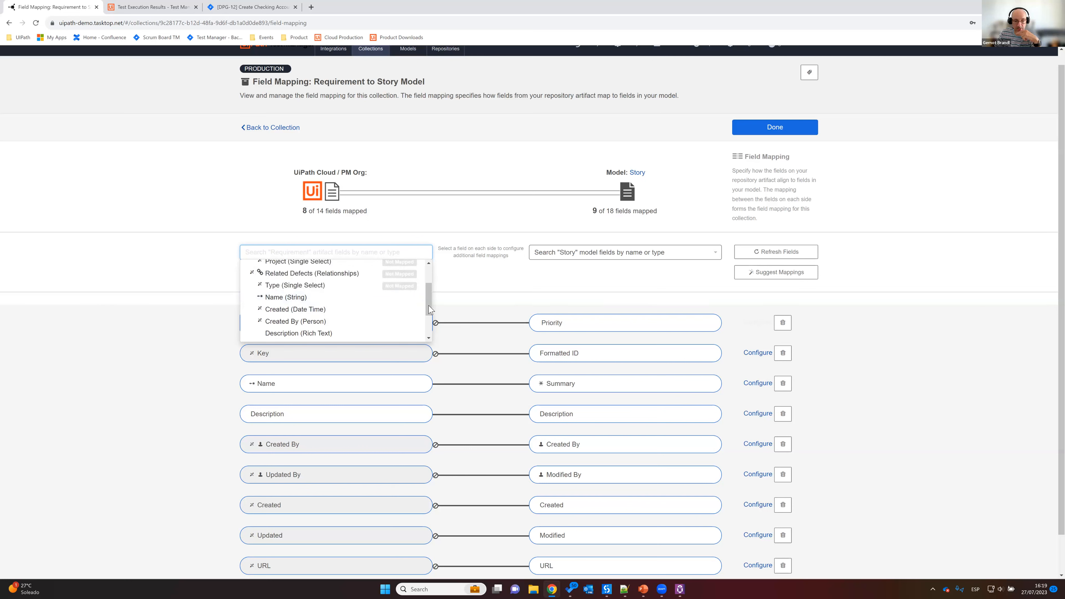
drag(429, 309, 429, 327)
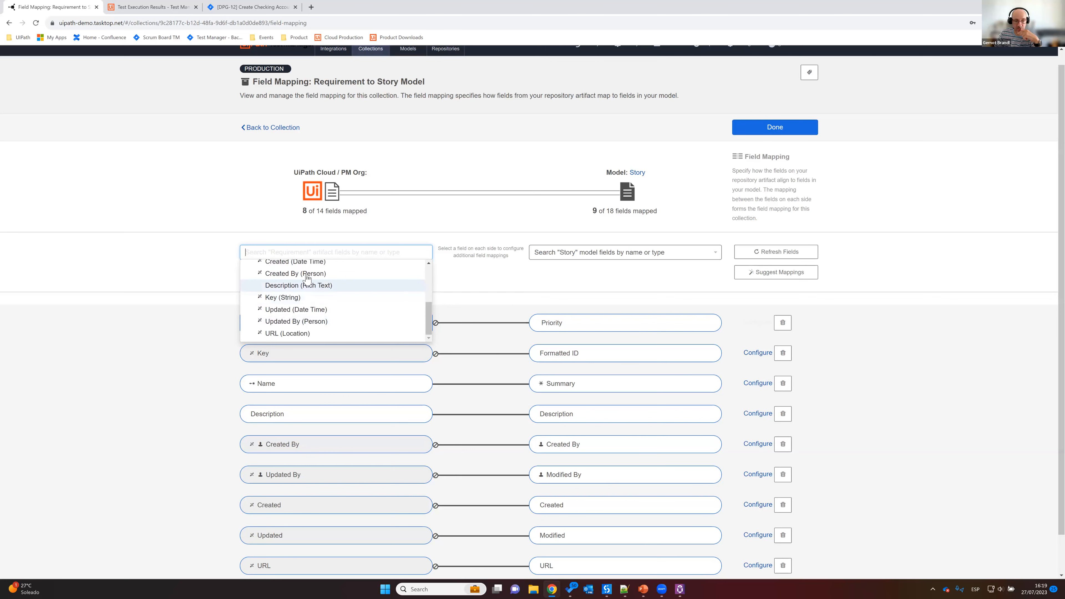
scroll(327, 286, down, 1)
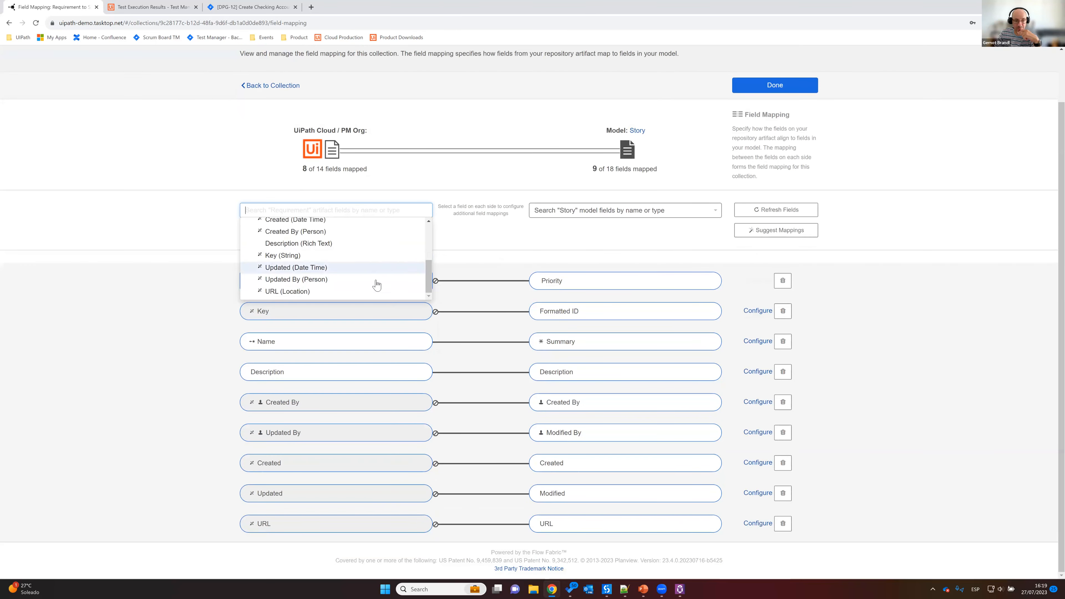
drag(428, 275, 468, 230)
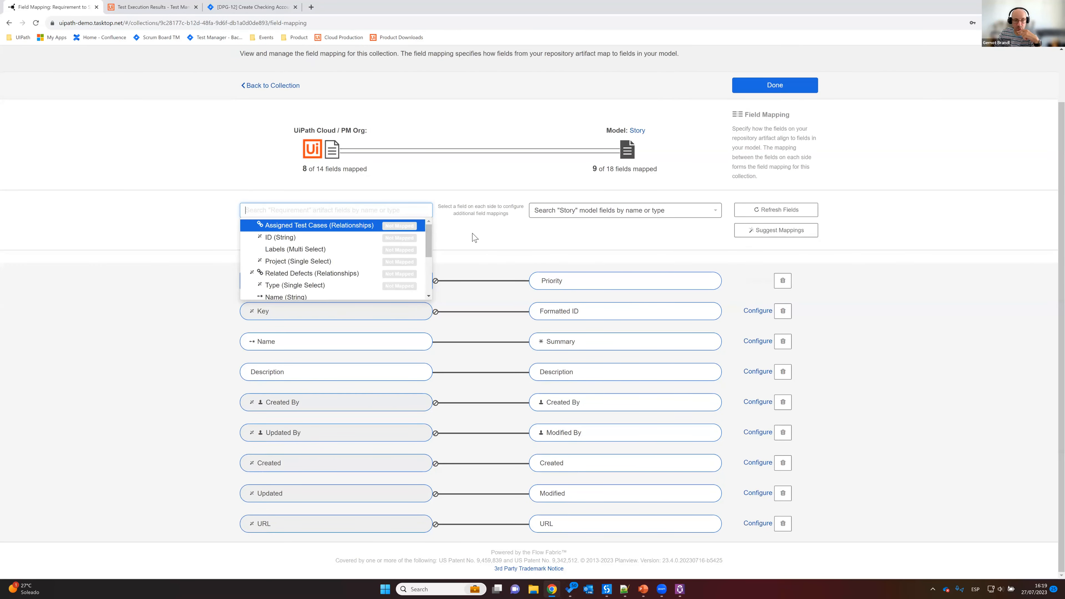
Step: Leave the field mapping without changes and review the collections overview
click(477, 196)
click(273, 86)
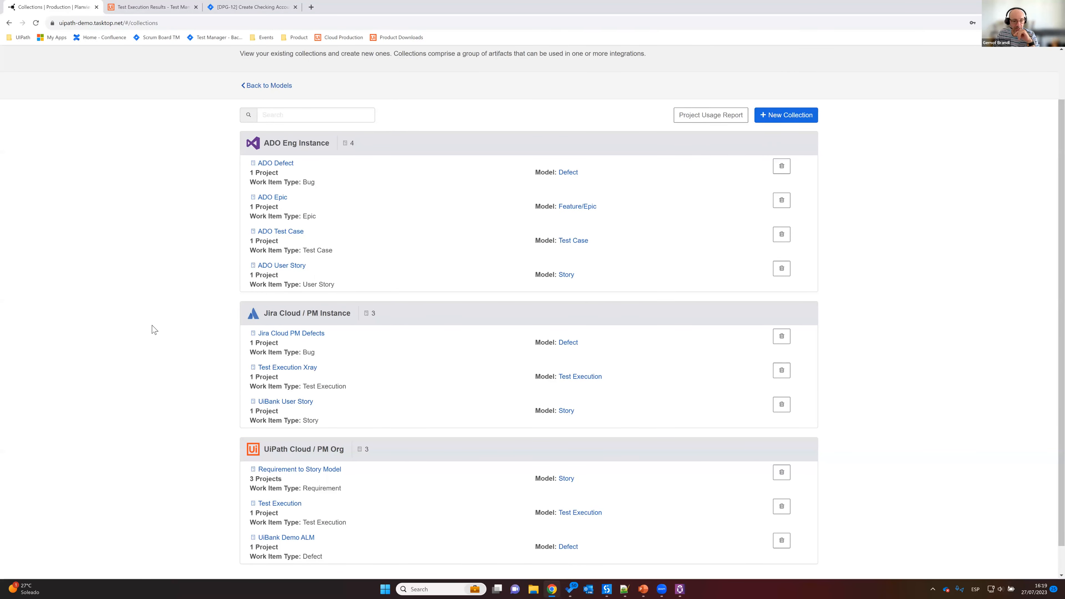
scroll(143, 327, down, 1)
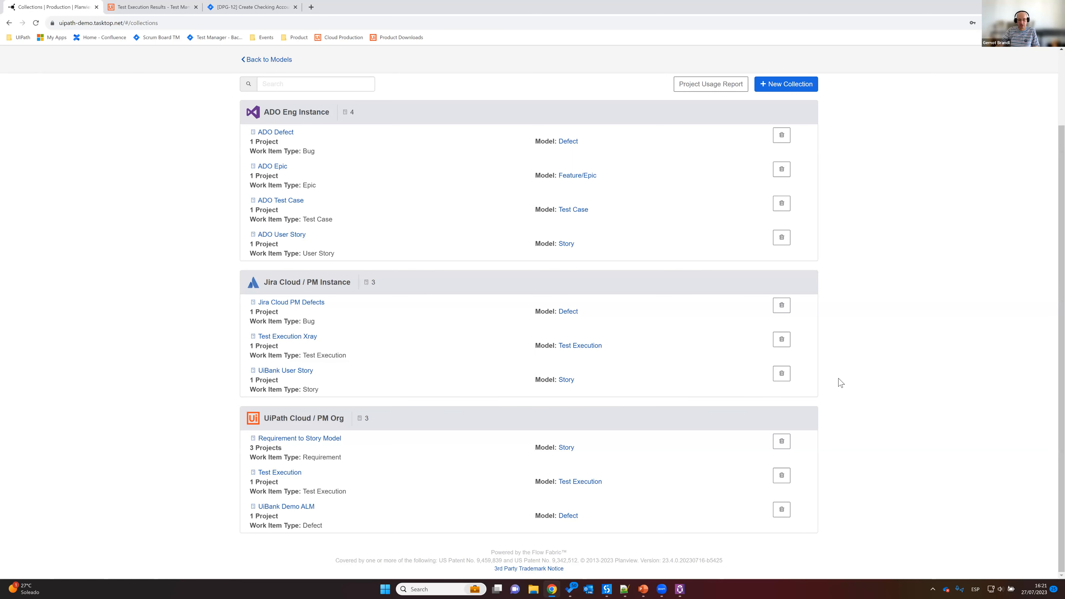
scroll(712, 345, up, 2)
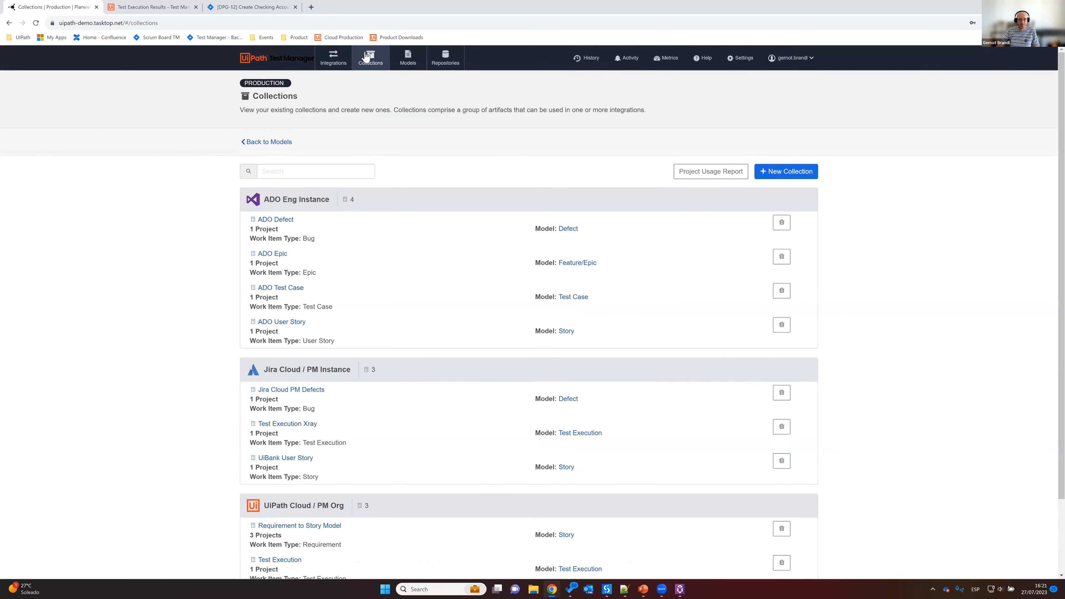